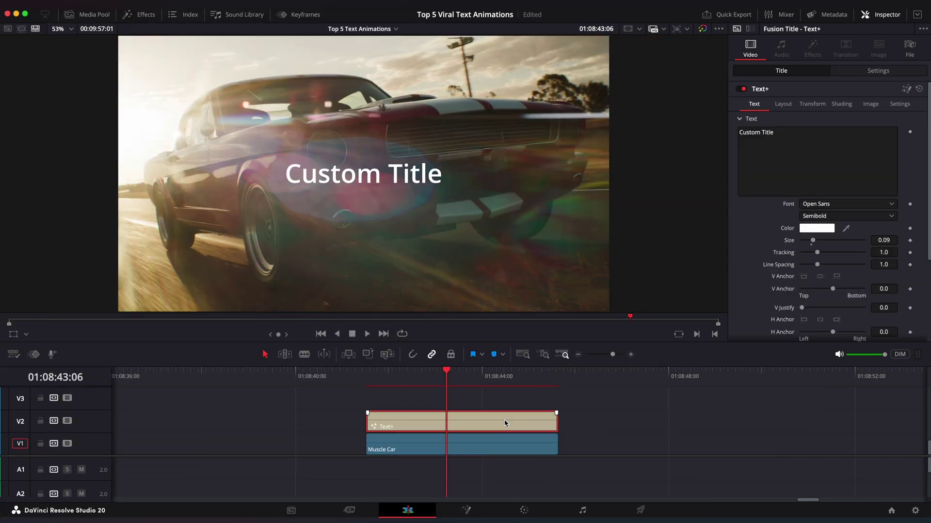
# Step: Open the Text+ clip's composition on the Fusion page and replace the title text with "TOP 5 VIRAL TEXTS"
pyautogui.click(466, 511)
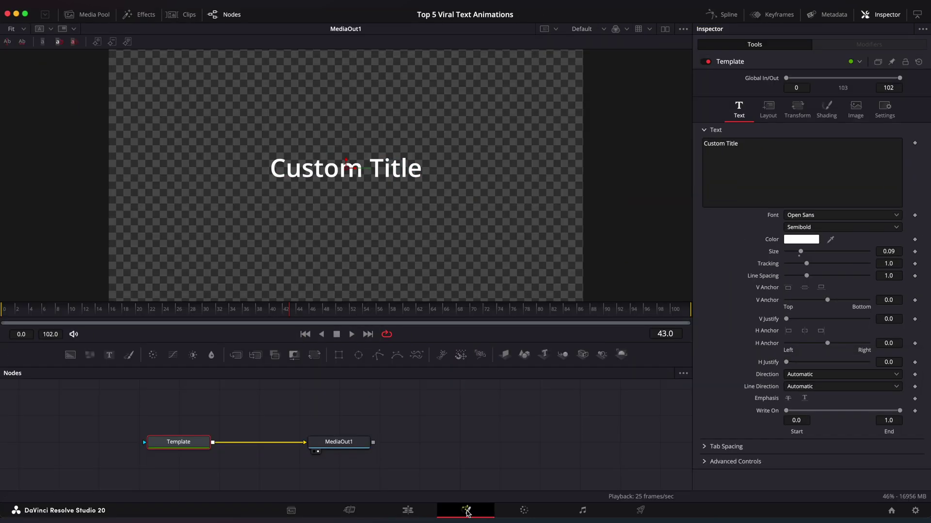
pyautogui.click(722, 172)
pyautogui.press('super+a')
pyautogui.write('TOP 5')
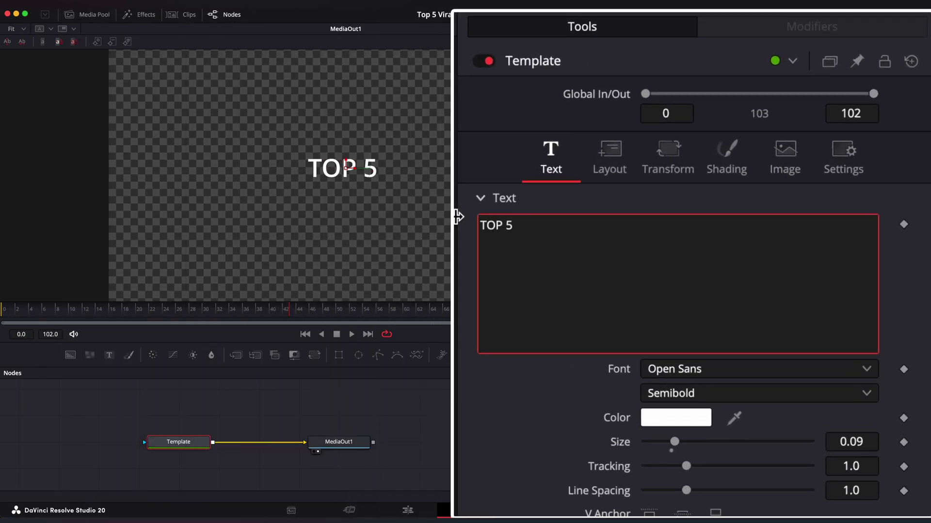
pyautogui.write(' VIRAL TEXTS')
# Step: Add a Follower modifier to the title text and open the modifier's settings
pyautogui.rightClick(520, 232)
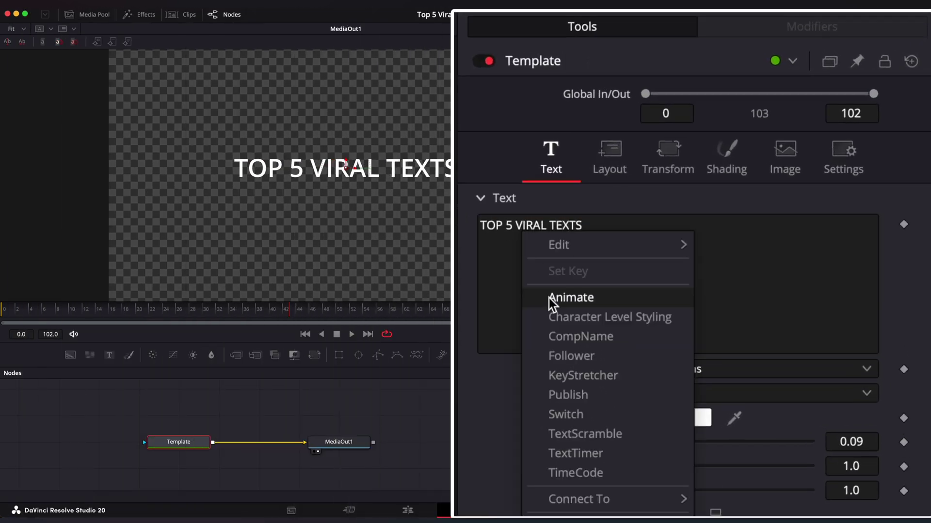
pyautogui.click(563, 354)
pyautogui.click(763, 28)
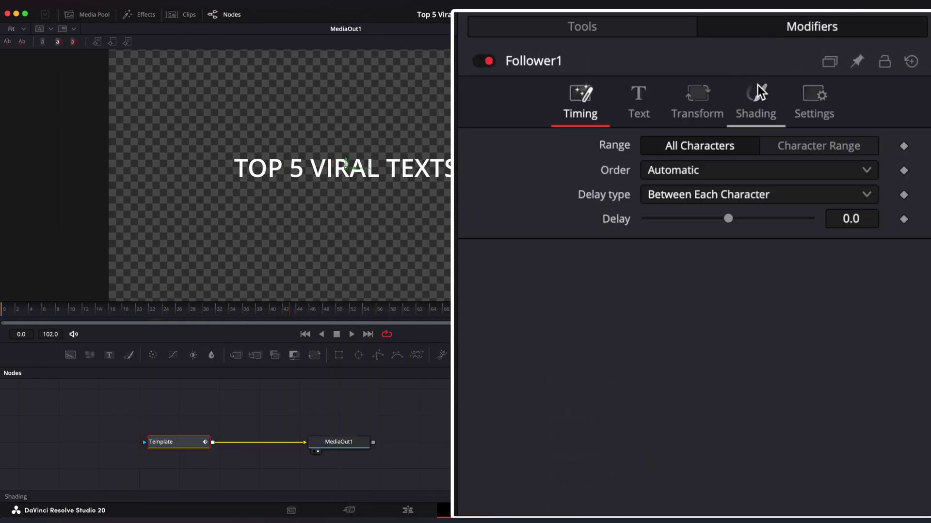
# Step: Keyframe the Follower's shading opacity at 1.0 around frame 34 and at 0 on frame 0
pyautogui.click(759, 114)
pyautogui.click(237, 309)
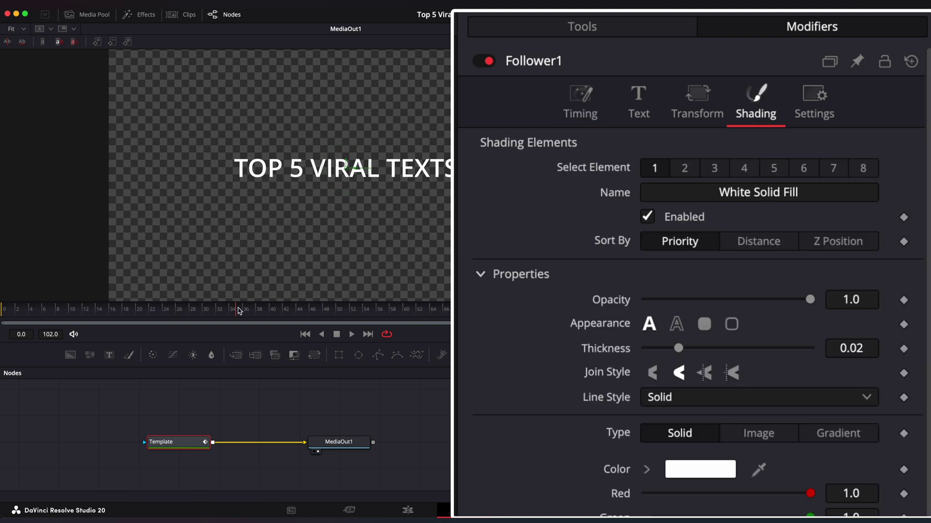
pyautogui.click(904, 300)
pyautogui.moveTo(810, 299); pyautogui.dragTo(502, 277)
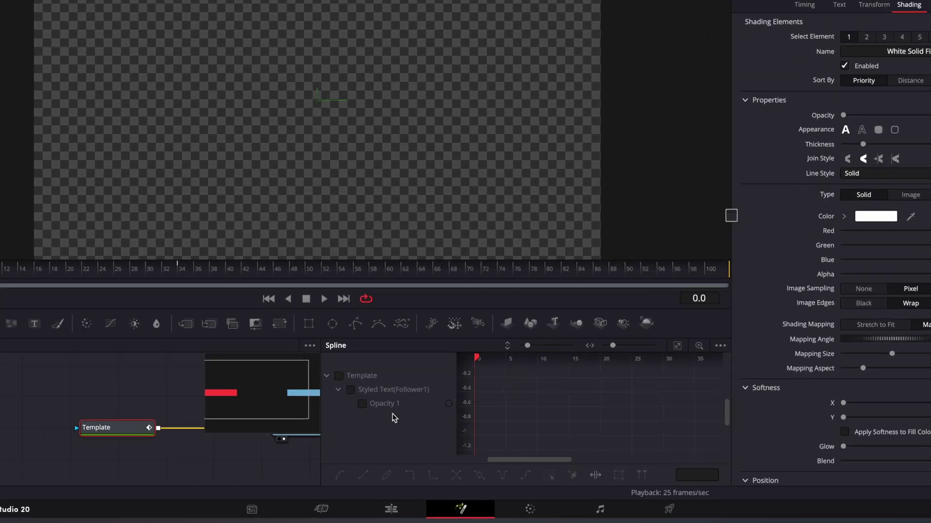
# Step: Smooth the Opacity 1 keyframes in the Spline editor, lengthen the ending ease, and play back the fade
pyautogui.click(361, 404)
pyautogui.click(677, 345)
pyautogui.moveTo(714, 371); pyautogui.dragTo(482, 455)
pyautogui.press('s')
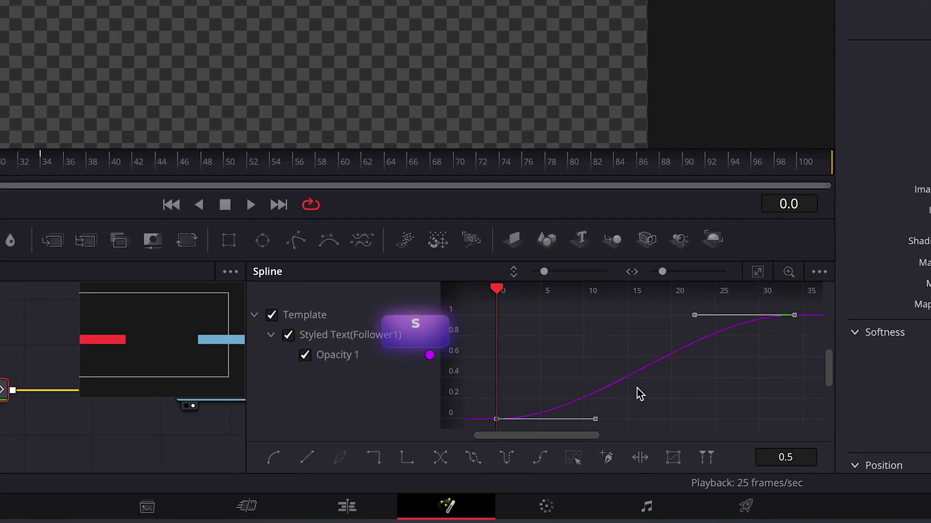
pyautogui.moveTo(694, 315); pyautogui.dragTo(609, 321)
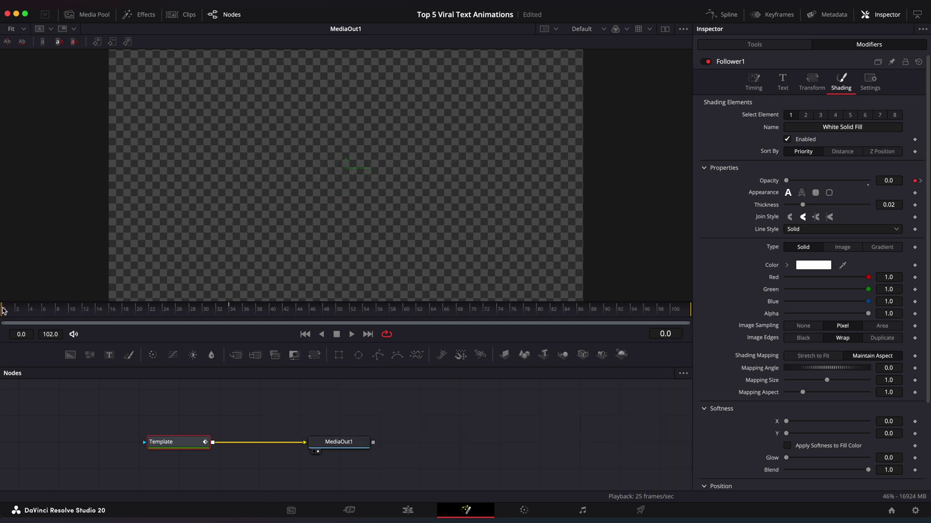
pyautogui.press('space')
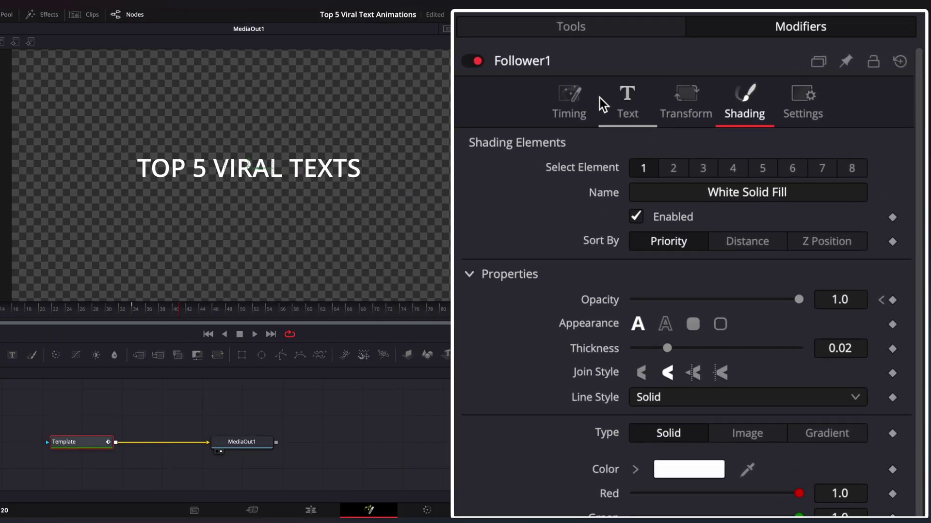
# Step: Set the template's layout type to Text Box with wrapping, and narrow the box so each line breaks separately
pyautogui.click(766, 46)
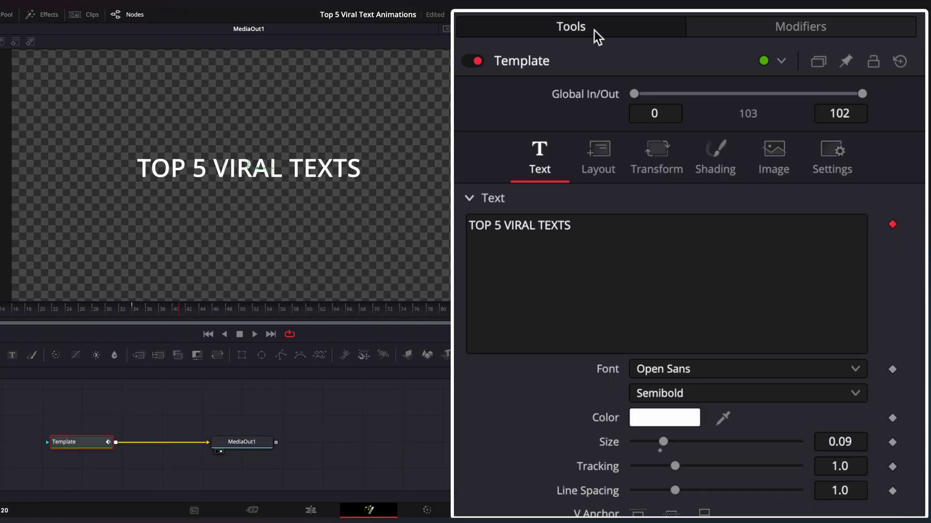
pyautogui.click(598, 157)
pyautogui.click(652, 225)
pyautogui.click(657, 271)
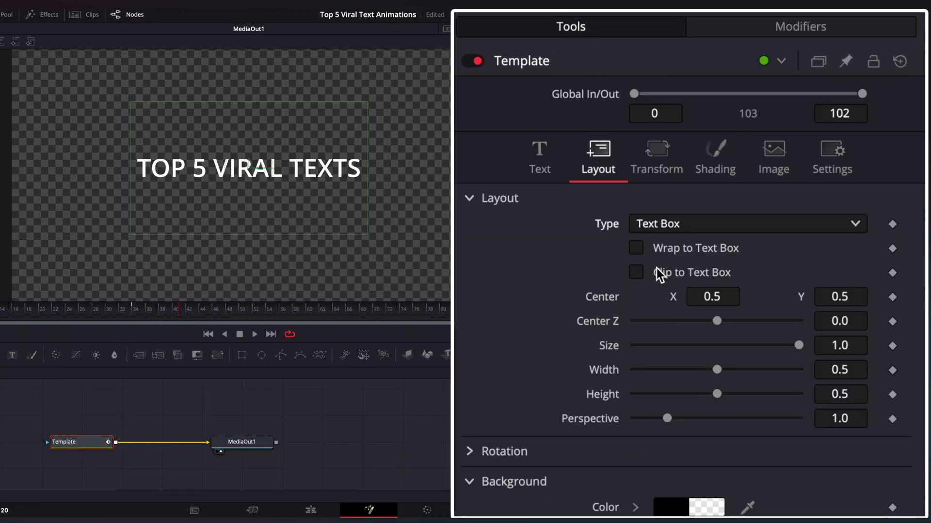
pyautogui.click(637, 249)
pyautogui.moveTo(370, 177); pyautogui.dragTo(319, 177)
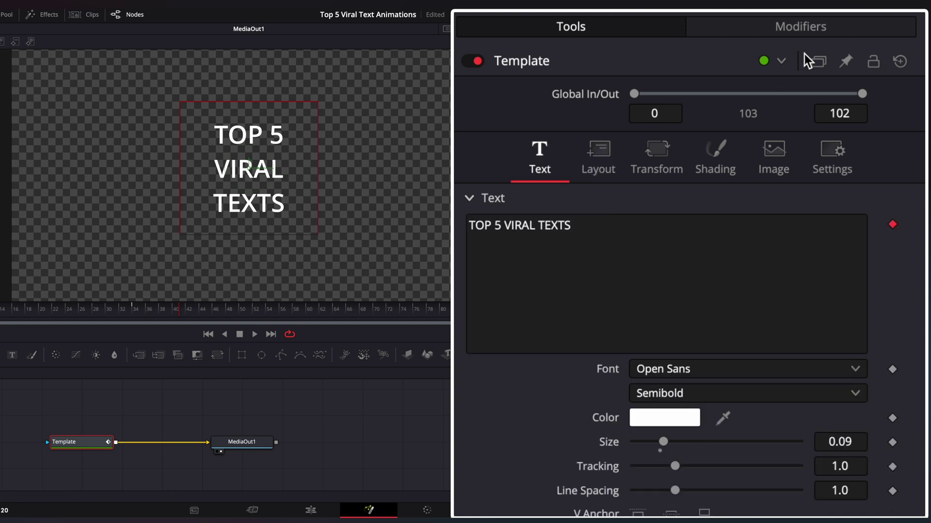
# Step: Add a Character Level Styling modifier to the Follower's text
pyautogui.click(808, 30)
pyautogui.click(627, 90)
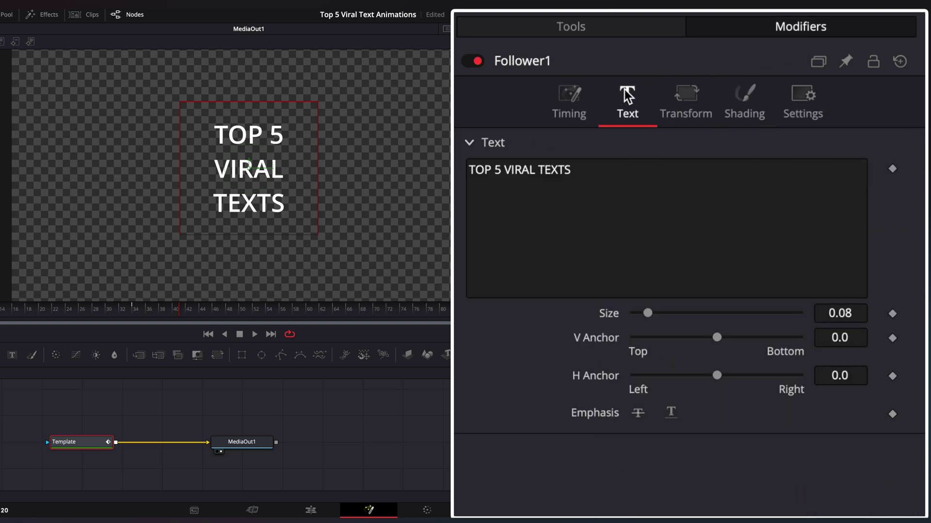
pyautogui.rightClick(531, 171)
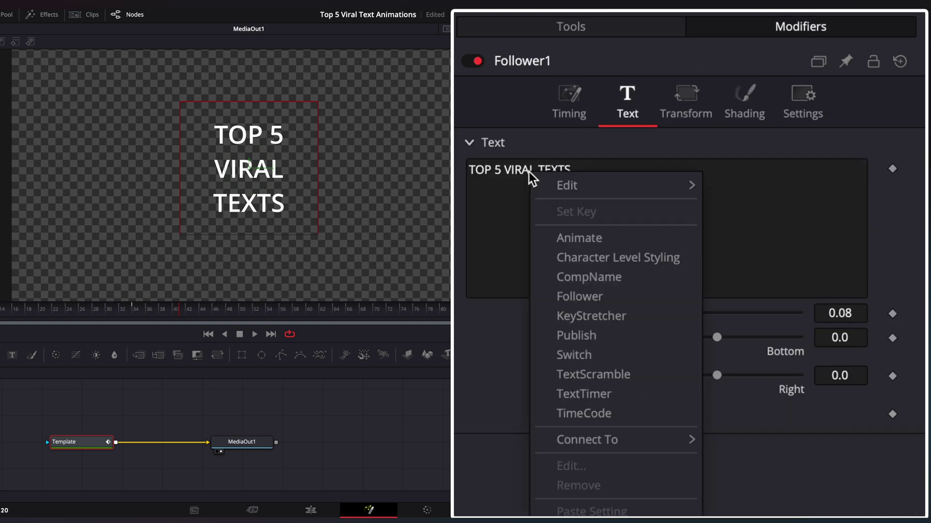
pyautogui.click(569, 257)
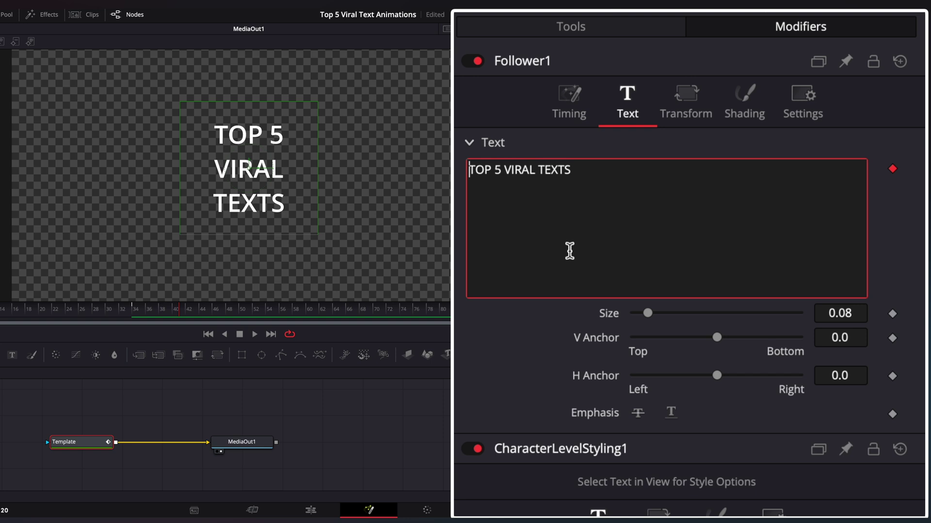
# Step: Select "TOP 5" in the viewer and set its font to Apple Garamond Light Italic
pyautogui.moveTo(371, 108); pyautogui.dragTo(213, 137)
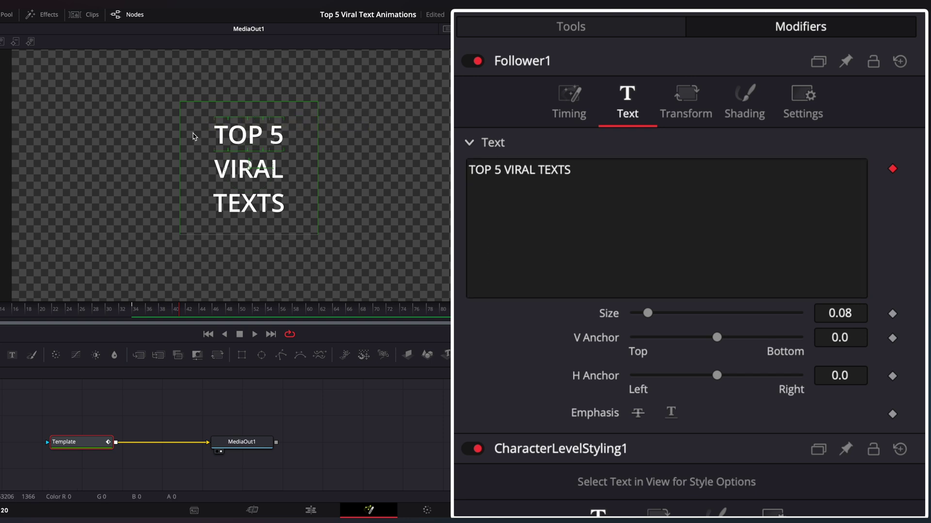
pyautogui.scroll(-5, 517, 443)
pyautogui.click(667, 273)
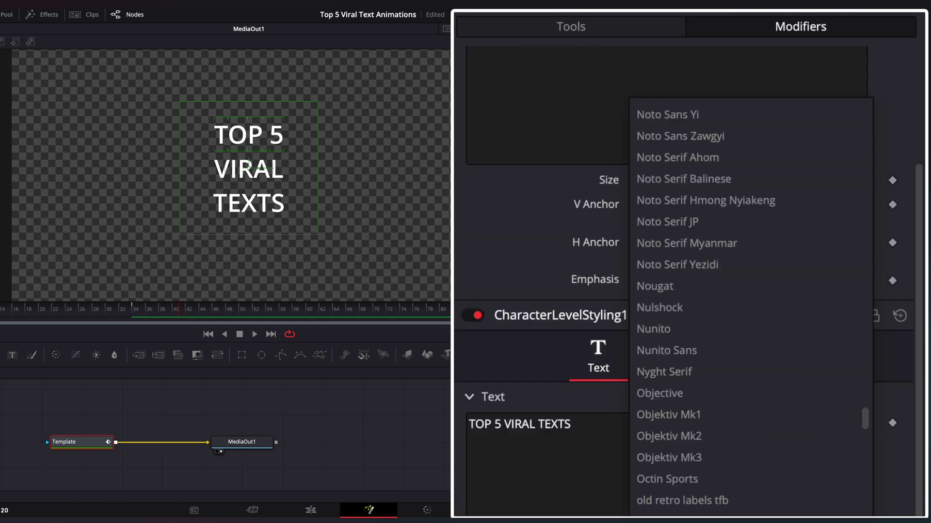
pyautogui.scroll(15, 667, 227)
pyautogui.click(667, 245)
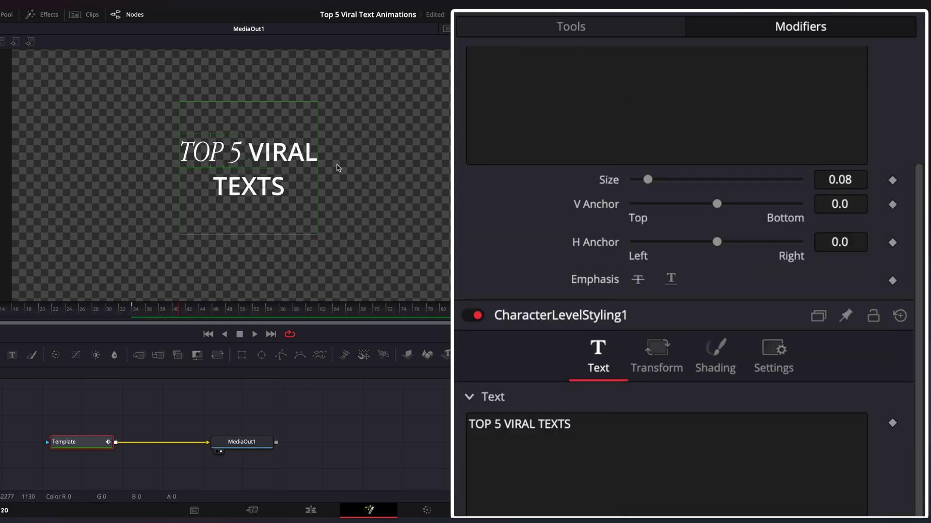
# Step: Select "VIRAL" in the viewer and set its font to Monument Extended
pyautogui.moveTo(319, 172); pyautogui.dragTo(213, 174)
pyautogui.click(696, 268)
pyautogui.scroll(10, 696, 241)
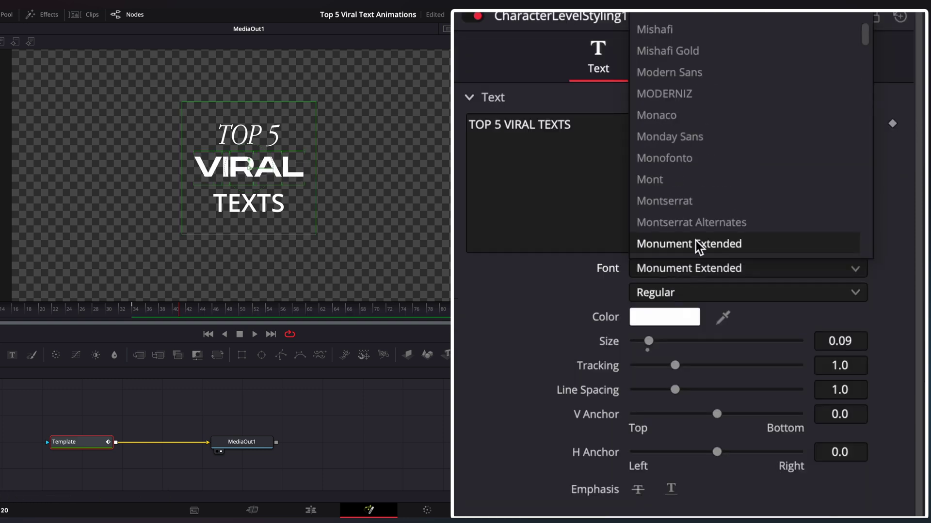
pyautogui.click(696, 240)
# Step: Select "TEXTS" in the viewer and set its font to Hey August
pyautogui.moveTo(343, 203); pyautogui.dragTo(214, 217)
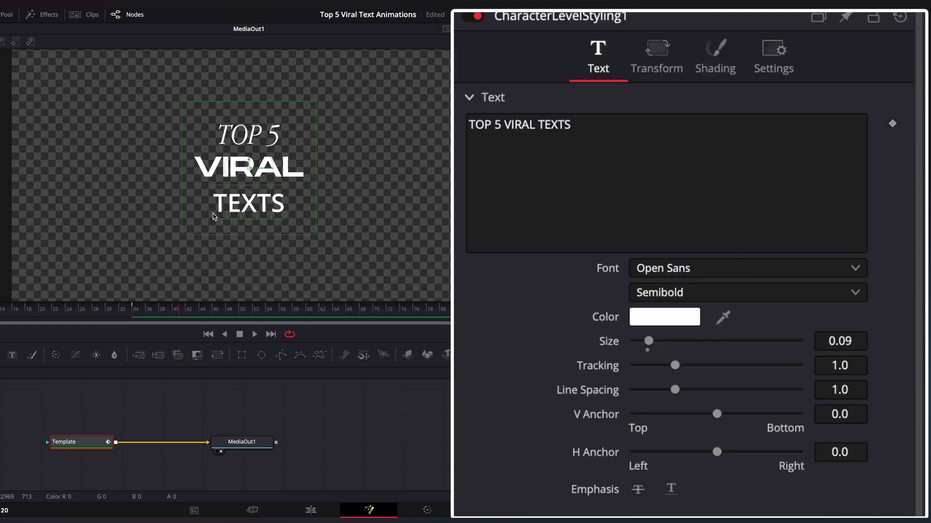
pyautogui.click(723, 269)
pyautogui.write('hey')
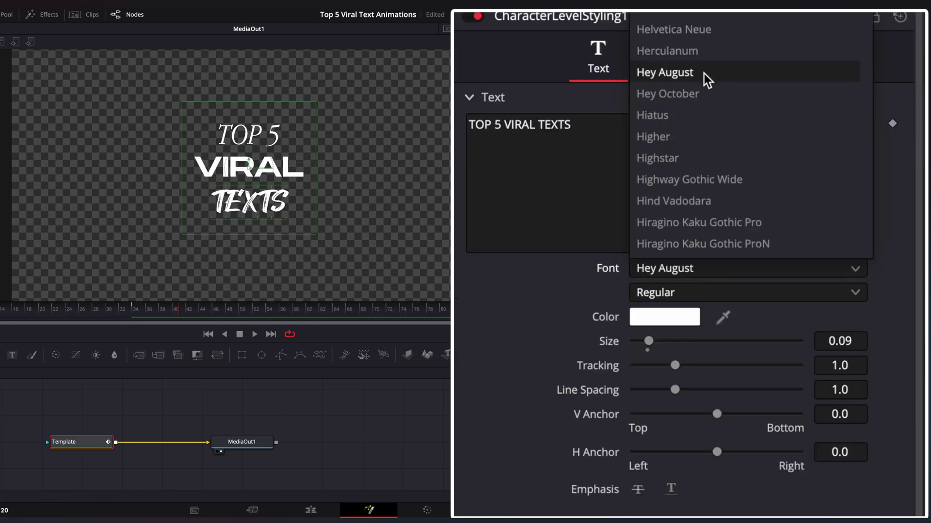
pyautogui.click(703, 73)
# Step: Set the size of "TOP 5" to 0.08 and its tracking to about 1.112
pyautogui.moveTo(353, 114); pyautogui.dragTo(203, 137)
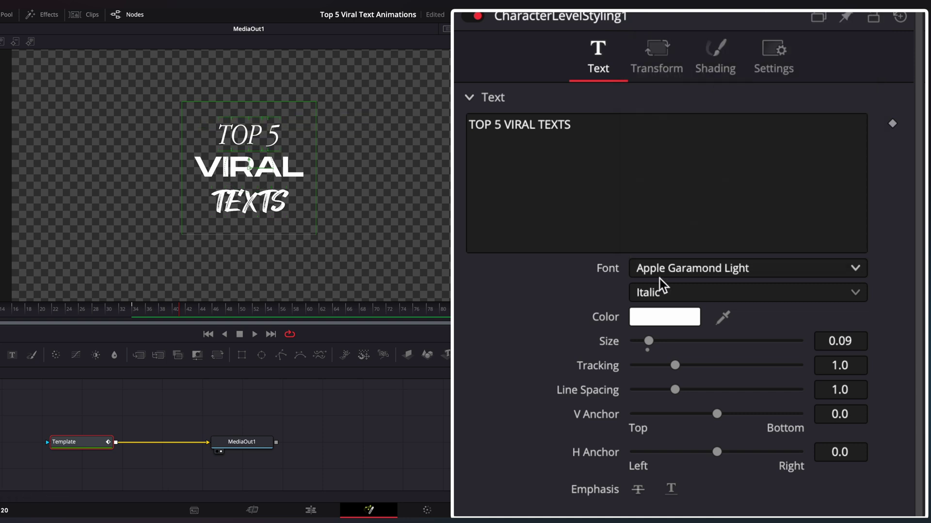
pyautogui.moveTo(650, 343); pyautogui.dragTo(677, 365)
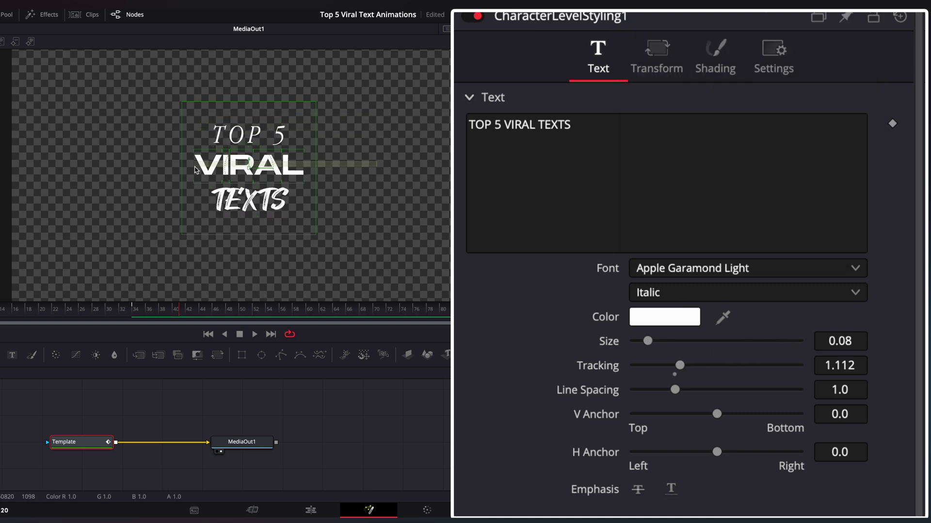
# Step: Enlarge "VIRAL" to size 0.16 and widen the text box so the word fits on one line
pyautogui.moveTo(196, 169); pyautogui.dragTo(195, 170)
pyautogui.moveTo(649, 341); pyautogui.dragTo(662, 346)
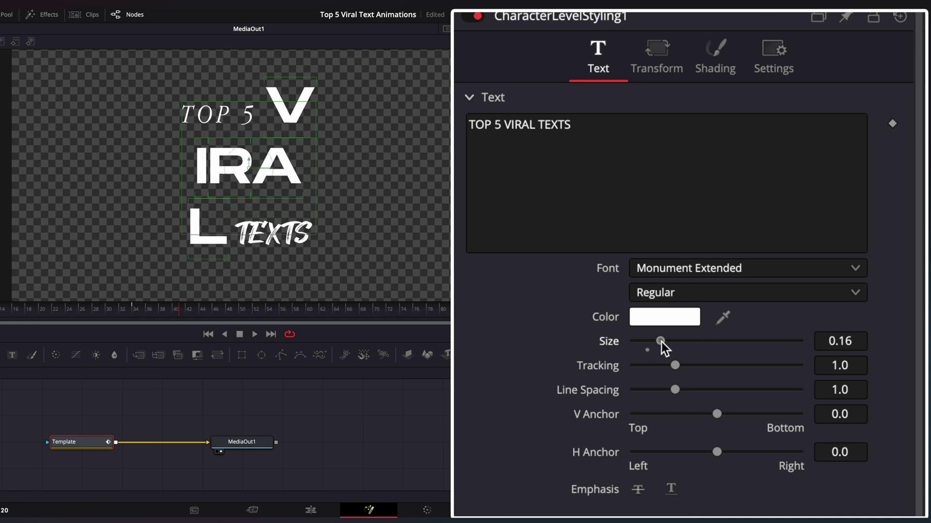
pyautogui.moveTo(317, 179); pyautogui.dragTo(349, 182)
# Step: Set "TEXTS" to size 0.124 and tracking 1.112, and tighten the whole title's line spacing to about 0.497
pyautogui.moveTo(388, 215); pyautogui.dragTo(149, 241)
pyautogui.moveTo(648, 341); pyautogui.dragTo(679, 366)
pyautogui.moveTo(206, 207); pyautogui.dragTo(137, 246)
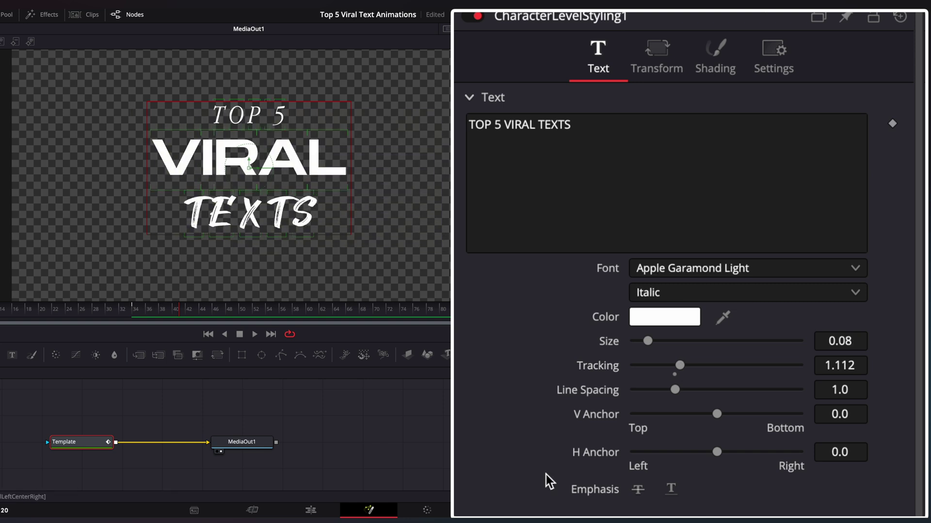
pyautogui.moveTo(685, 391); pyautogui.dragTo(655, 393)
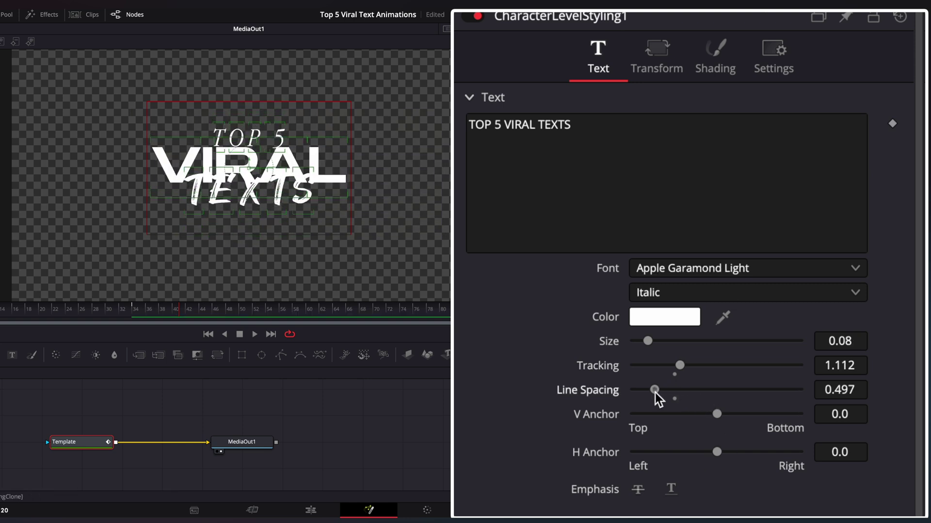
# Step: Adjust the vertical anchors to 0.68 for "TEXTS" and -0.24 for "TOP 5" to space them around "VIRAL"
pyautogui.moveTo(359, 216); pyautogui.dragTo(140, 236)
pyautogui.moveTo(779, 415); pyautogui.dragTo(774, 415)
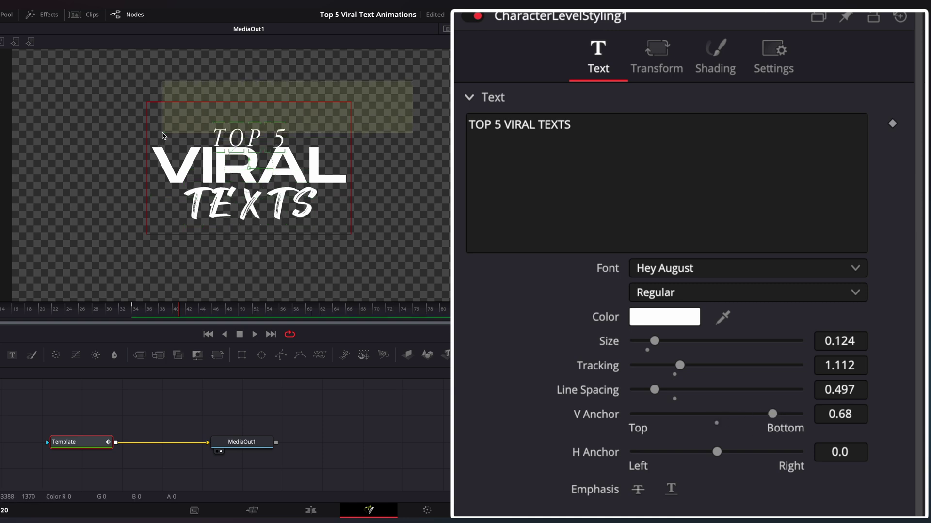
pyautogui.moveTo(413, 82); pyautogui.dragTo(163, 135)
pyautogui.moveTo(718, 415); pyautogui.dragTo(697, 414)
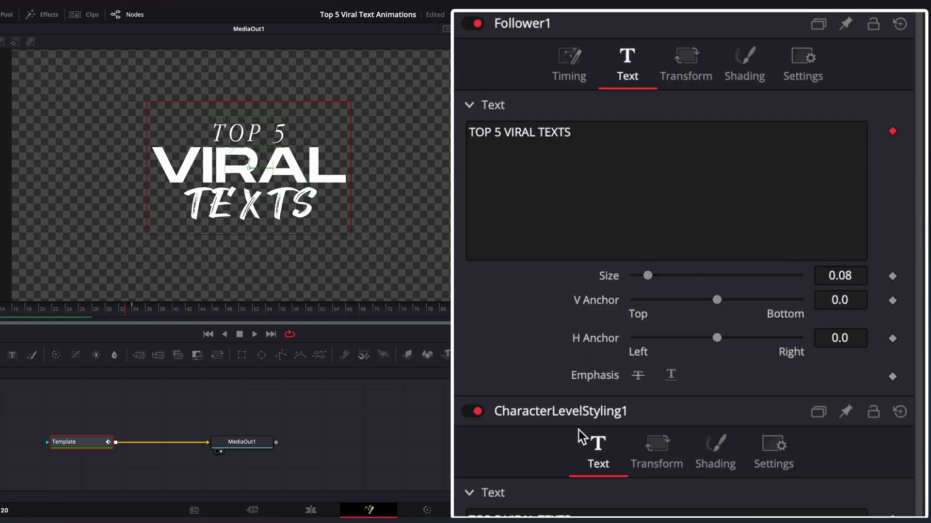
# Step: Set the Follower's timing delay between characters to 1.2 and play the animation from near the start
pyautogui.scroll(1, 578, 429)
pyautogui.click(570, 104)
pyautogui.moveTo(720, 217); pyautogui.dragTo(723, 217)
pyautogui.click(6, 308)
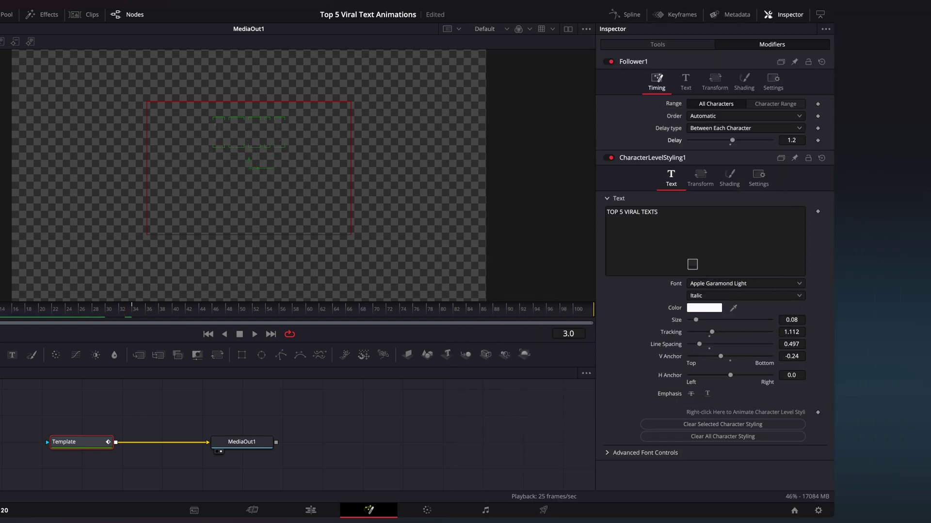
pyautogui.press('space')
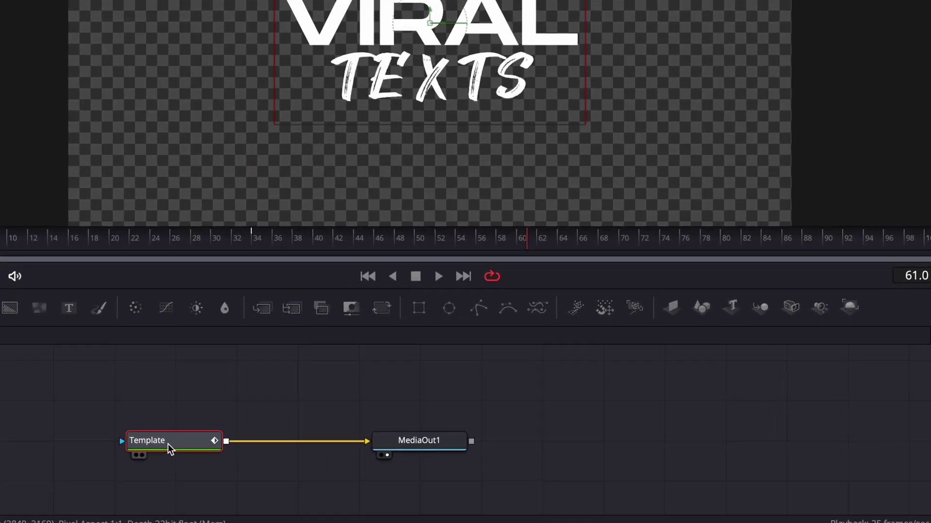
# Step: Add a Glow node after the Template node and adjust its settings for a soft glow around the text
pyautogui.hotkey('shift', 'space')
pyautogui.write('glow')
pyautogui.press('Return')
pyautogui.moveTo(661, 285); pyautogui.dragTo(702, 303)
pyautogui.moveTo(775, 310); pyautogui.dragTo(785, 315)
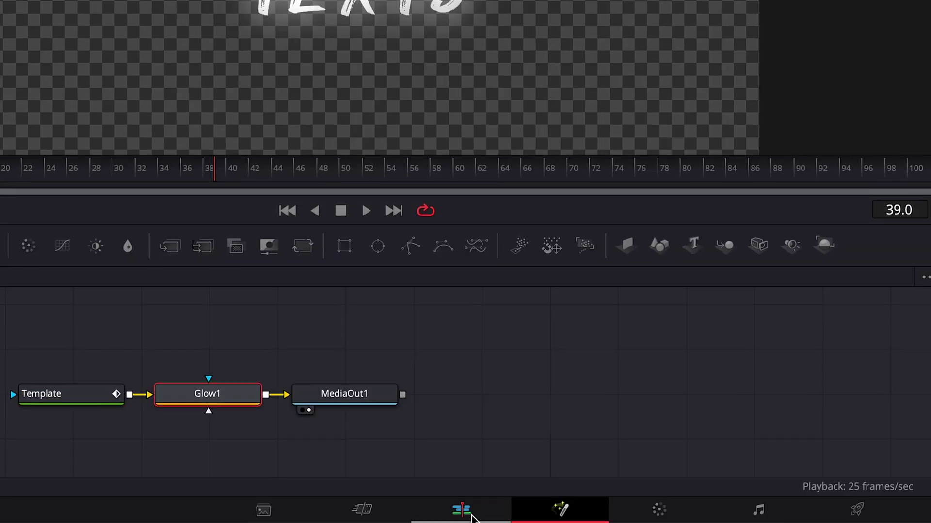
# Step: Return to the Edit page, change the title clip's composite mode in its settings, and play the result
pyautogui.click(408, 510)
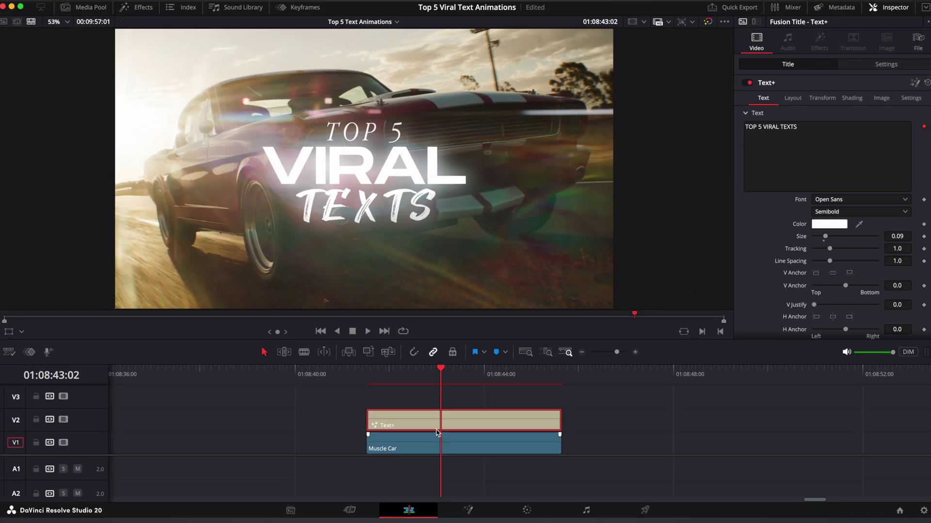
pyautogui.click(797, 110)
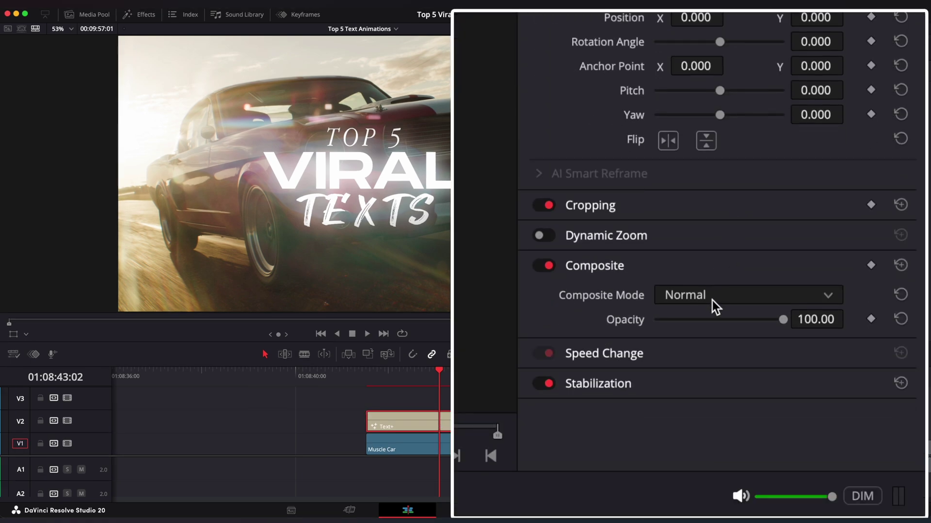
pyautogui.click(712, 478)
pyautogui.click(707, 355)
pyautogui.press('Up')
pyautogui.press('space')
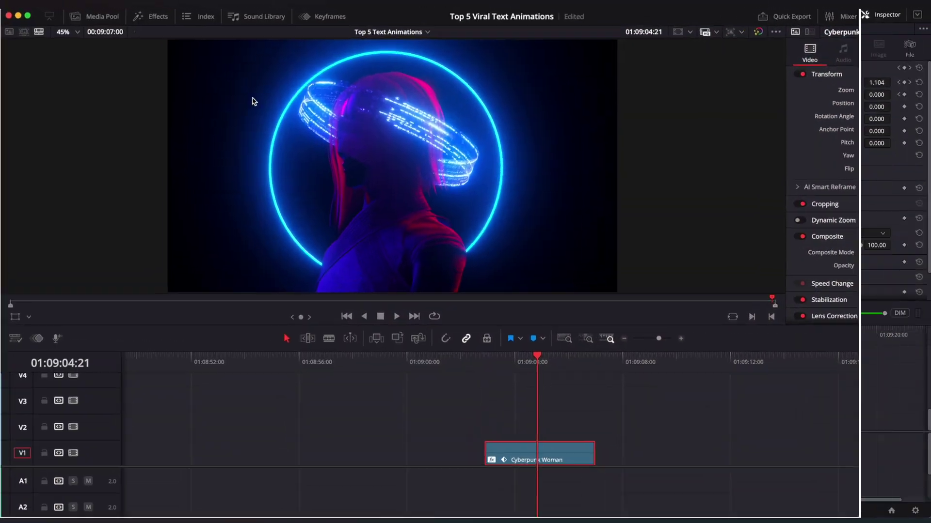
# Step: Add a Text+ title above the Cyberpunk Woman clip, trim it to the clip's length, and open it in Fusion
pyautogui.click(154, 17)
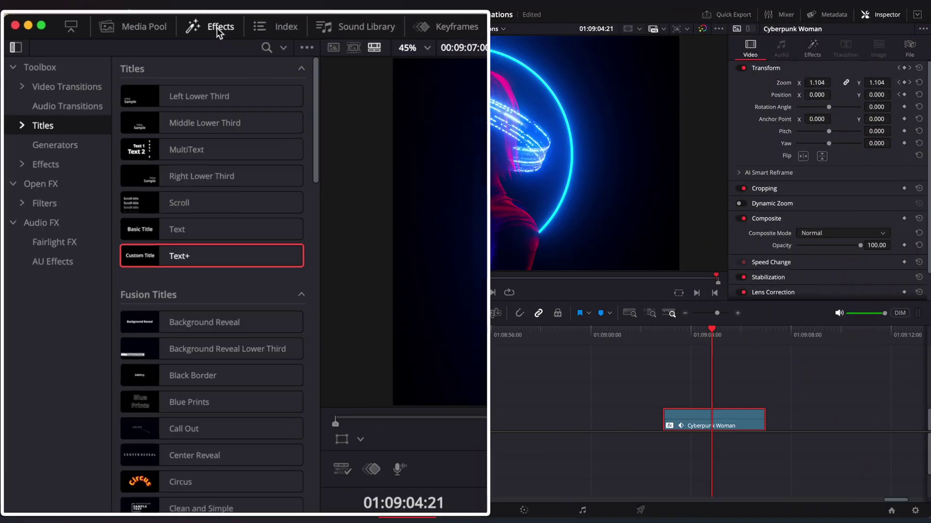
pyautogui.moveTo(148, 262); pyautogui.dragTo(661, 400)
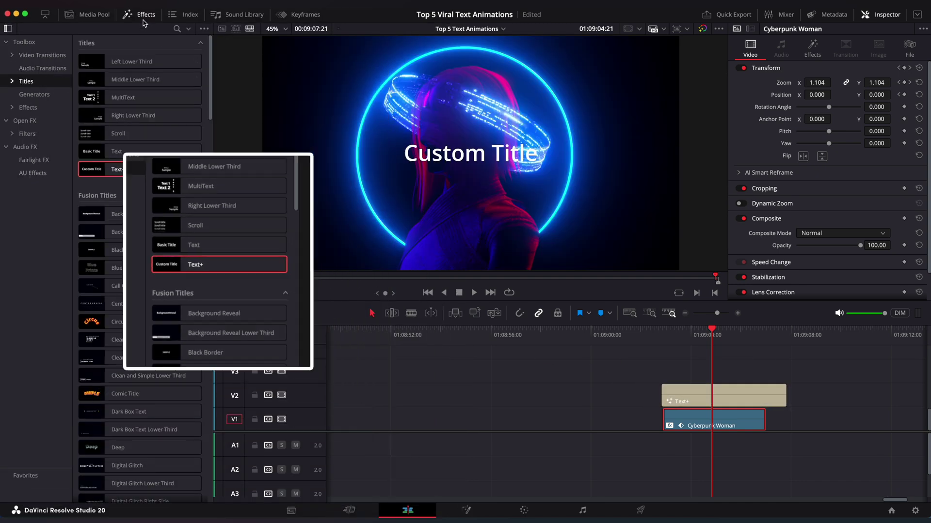
pyautogui.click(145, 16)
pyautogui.moveTo(571, 395); pyautogui.dragTo(551, 397)
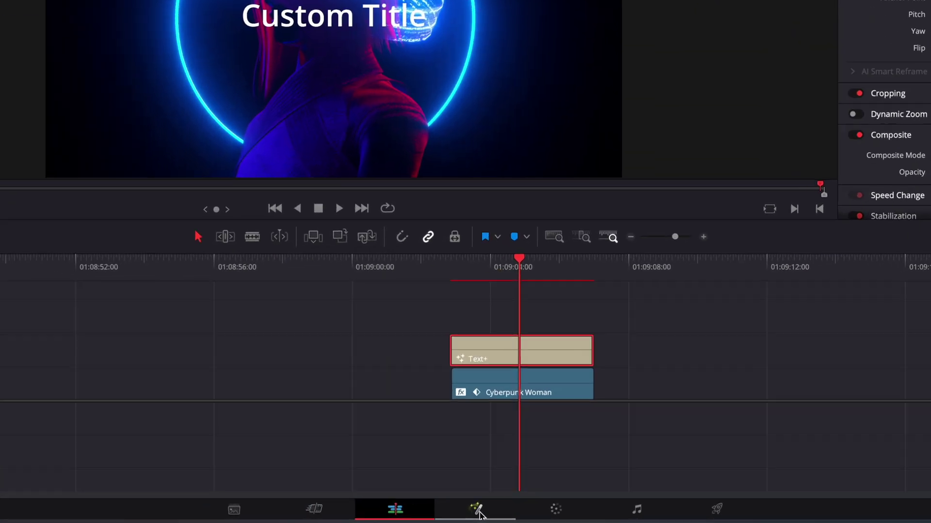
pyautogui.click(466, 510)
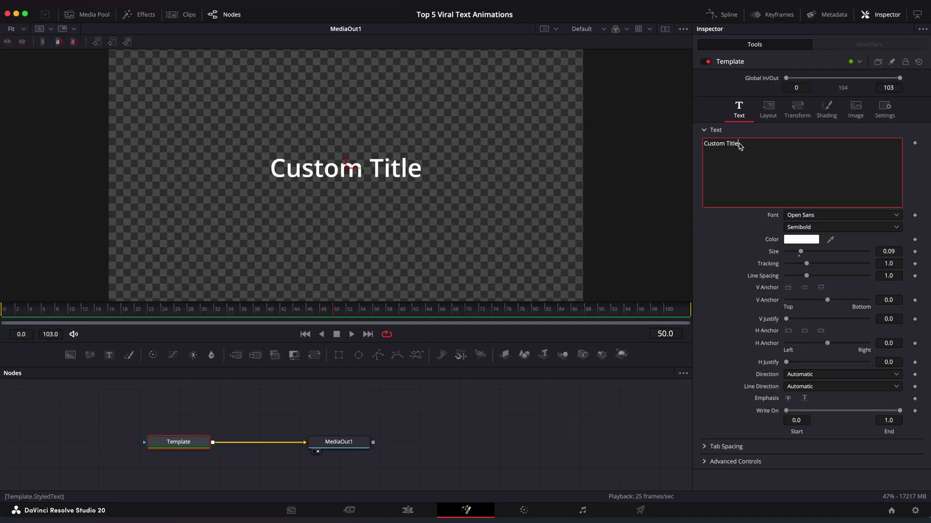
# Step: Change the title text to "CRACK THE CODE" and set its font to Monument Extended Ultrabold
pyautogui.press('super+a')
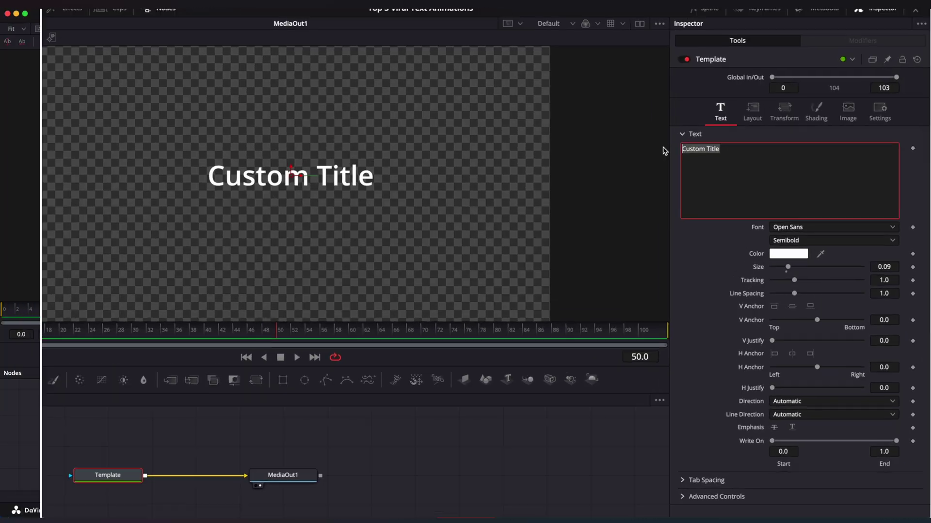
pyautogui.write('CRACK THE CODE')
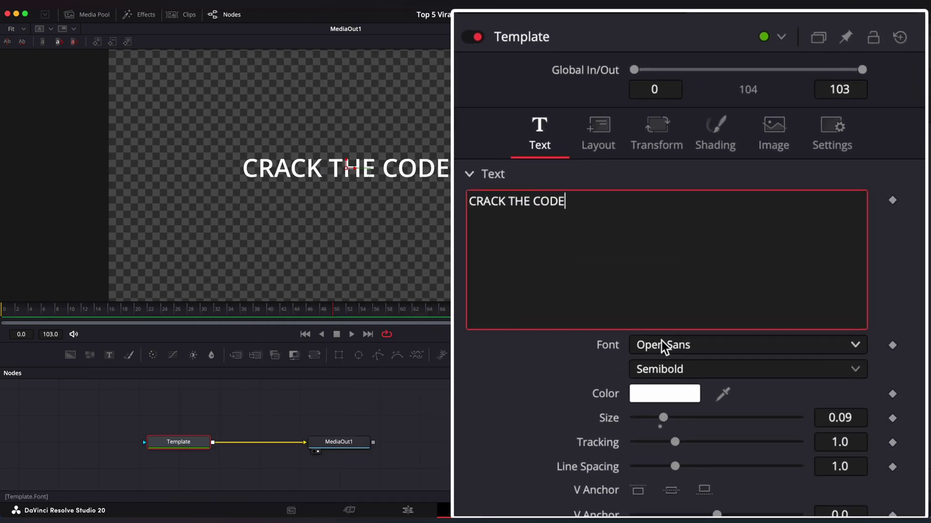
pyautogui.click(662, 343)
pyautogui.scroll(-3, 664, 500)
pyautogui.click(665, 504)
pyautogui.click(675, 370)
pyautogui.click(675, 415)
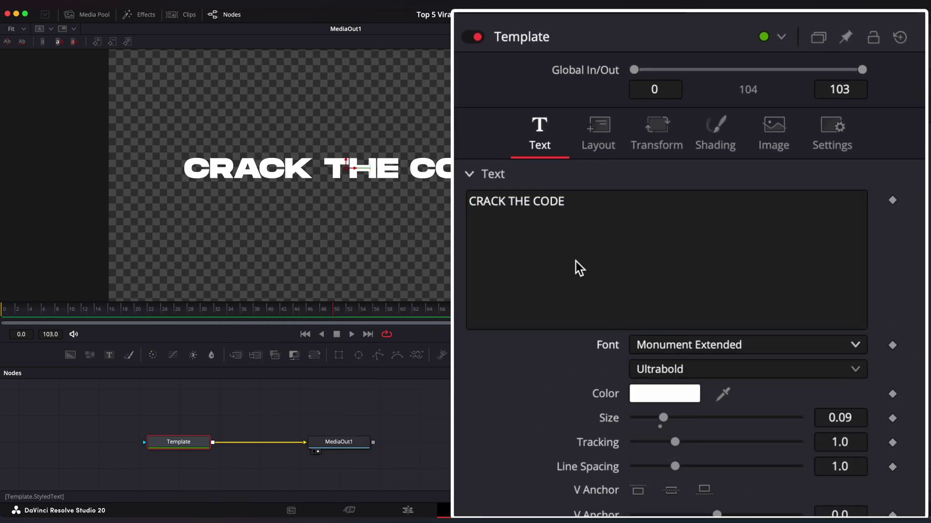
# Step: Add a Follower modifier to the title text and modify the Follower's shading opacity with Shake
pyautogui.rightClick(540, 200)
pyautogui.click(592, 324)
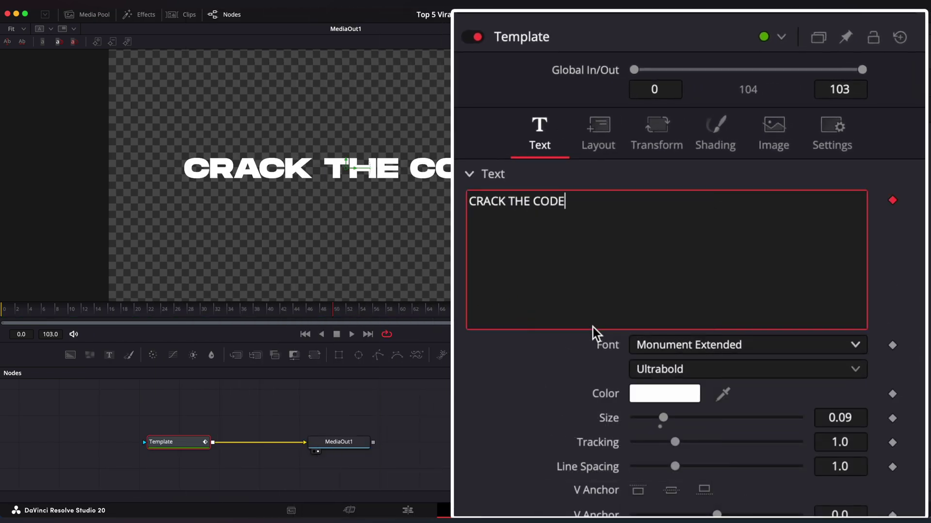
pyautogui.click(729, 71)
pyautogui.click(750, 161)
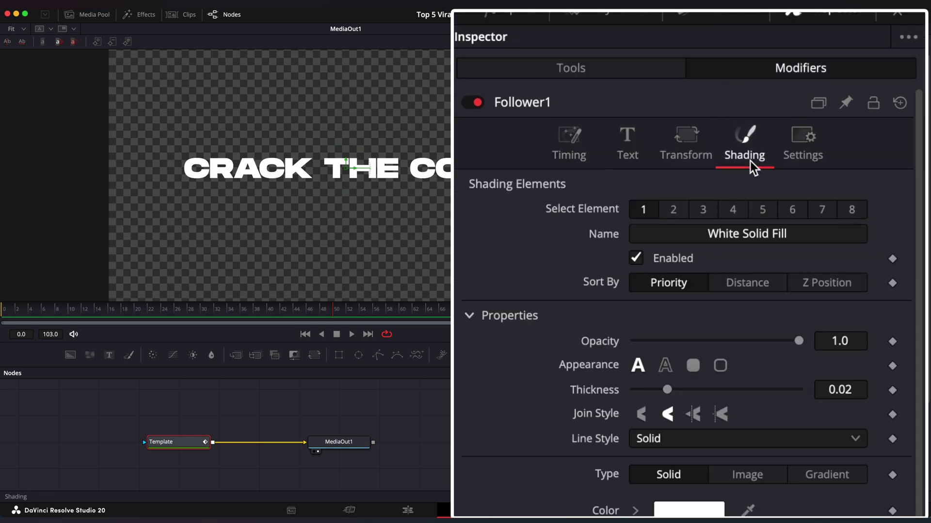
pyautogui.rightClick(604, 340)
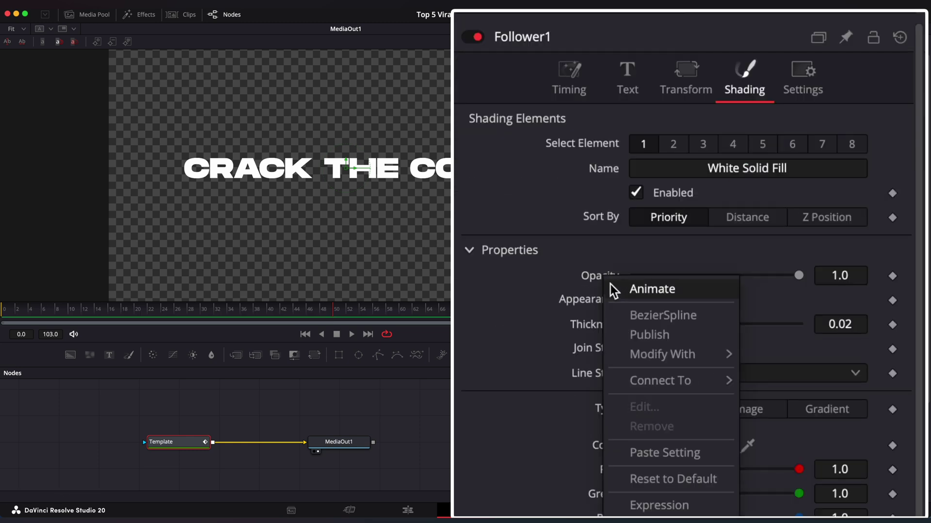
pyautogui.moveTo(651, 356)
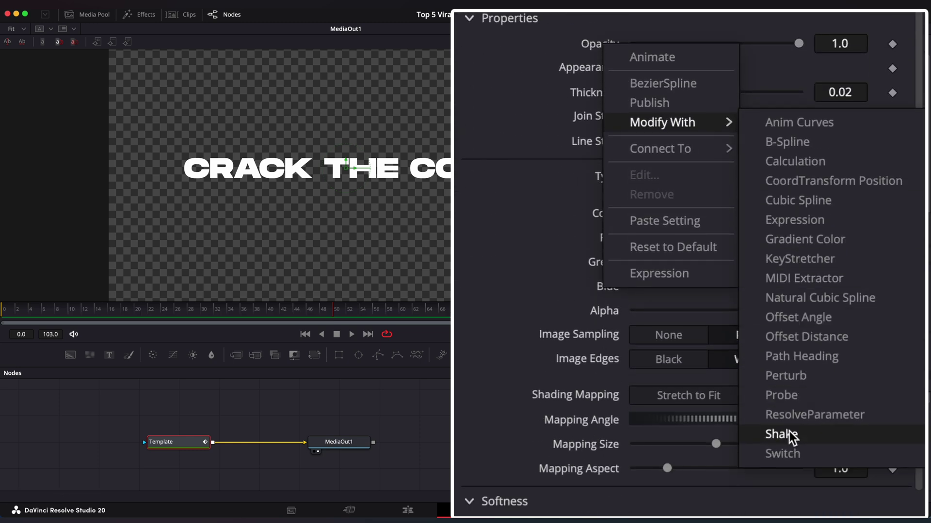
pyautogui.click(788, 432)
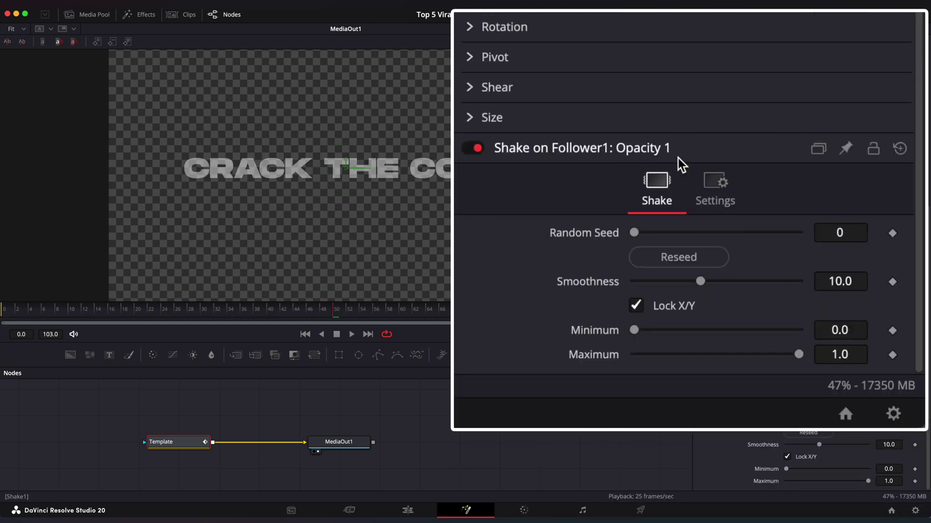
# Step: Reseed the opacity Shake and set its smoothness to 0.2
pyautogui.click(677, 256)
pyautogui.click(841, 284)
pyautogui.write('0.2')
pyautogui.press('Tab')
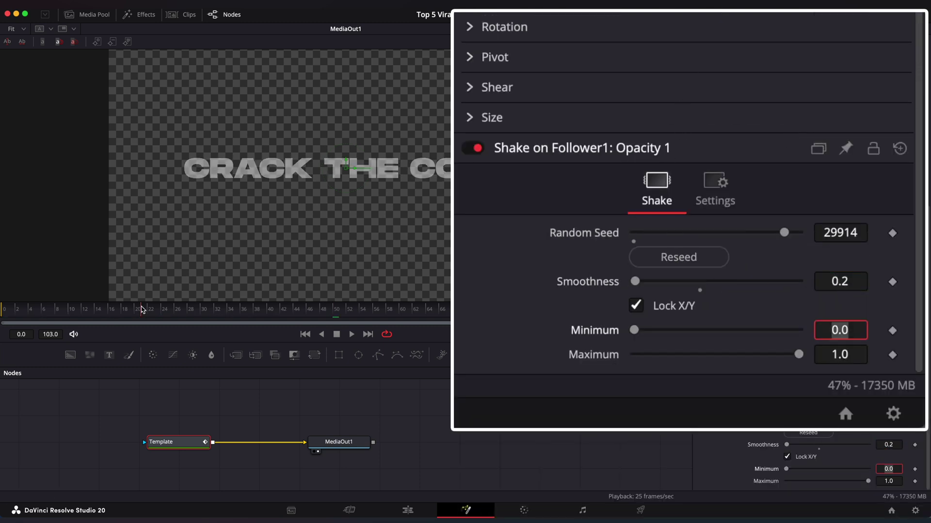
# Step: Keyframe the Shake's minimum and maximum at 1.0 on frame 20, and its minimum at 0.0 on about frame 17
pyautogui.click(138, 312)
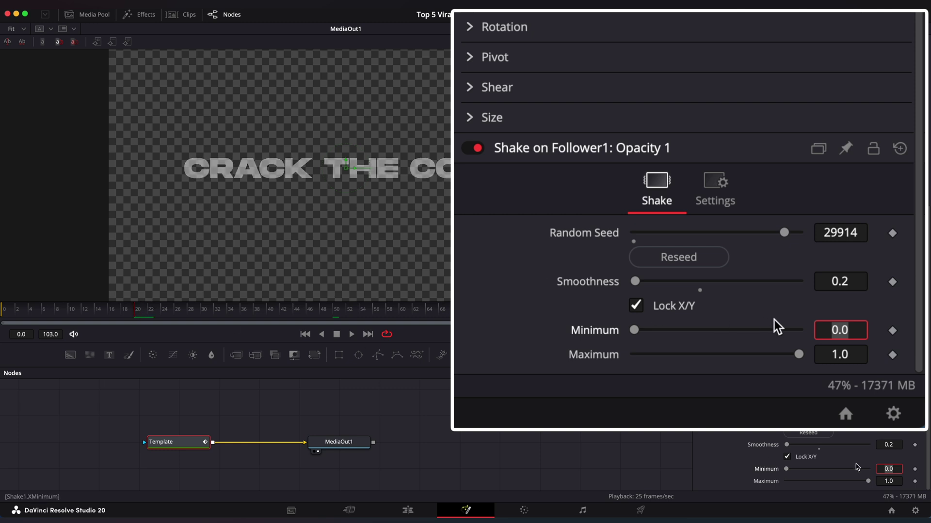
pyautogui.click(915, 482)
pyautogui.moveTo(787, 469); pyautogui.dragTo(913, 473)
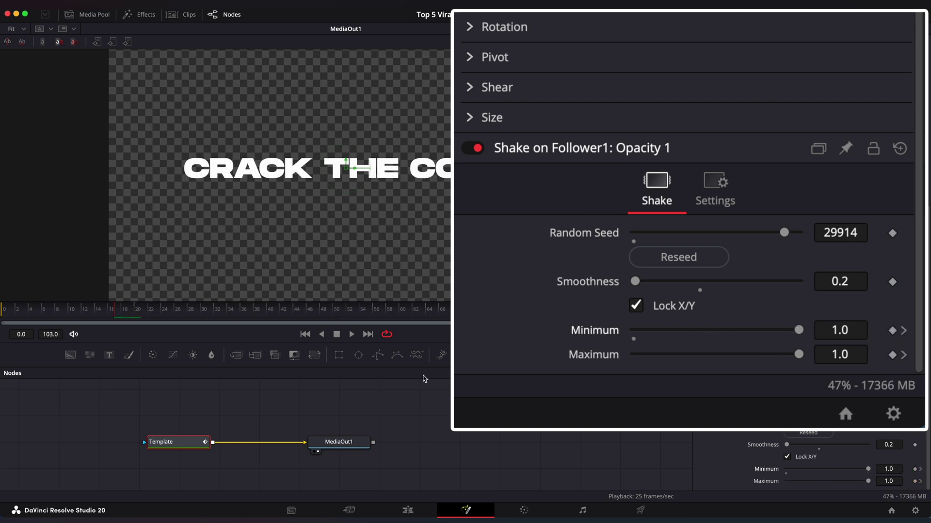
pyautogui.moveTo(860, 473); pyautogui.dragTo(729, 463)
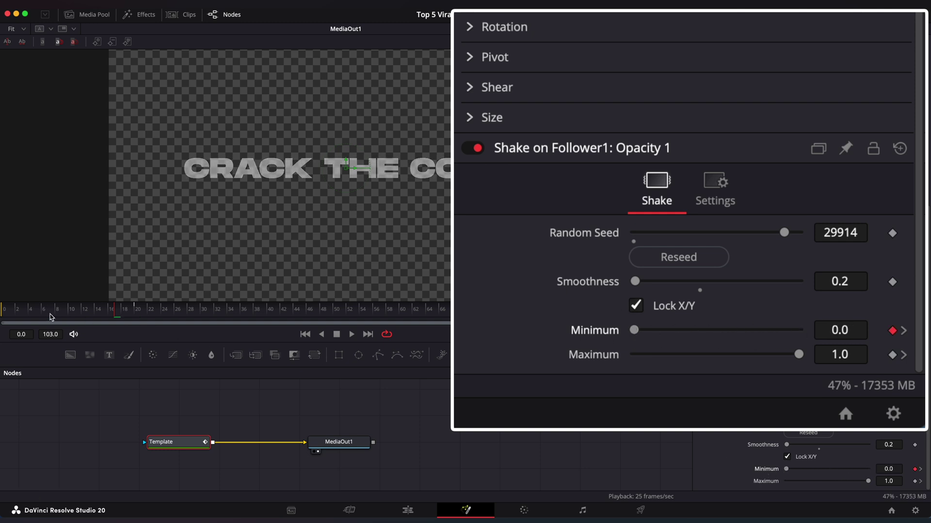
# Step: Keyframe the Shake's maximum at 1.0 on about frame 3 and 0.0 on frame 0, and play the animation
pyautogui.click(24, 313)
pyautogui.click(915, 480)
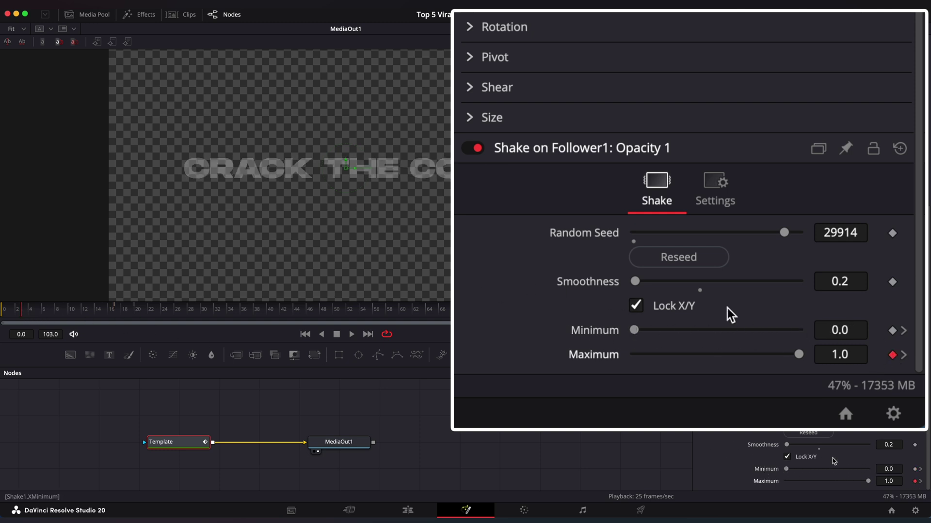
pyautogui.click(9, 313)
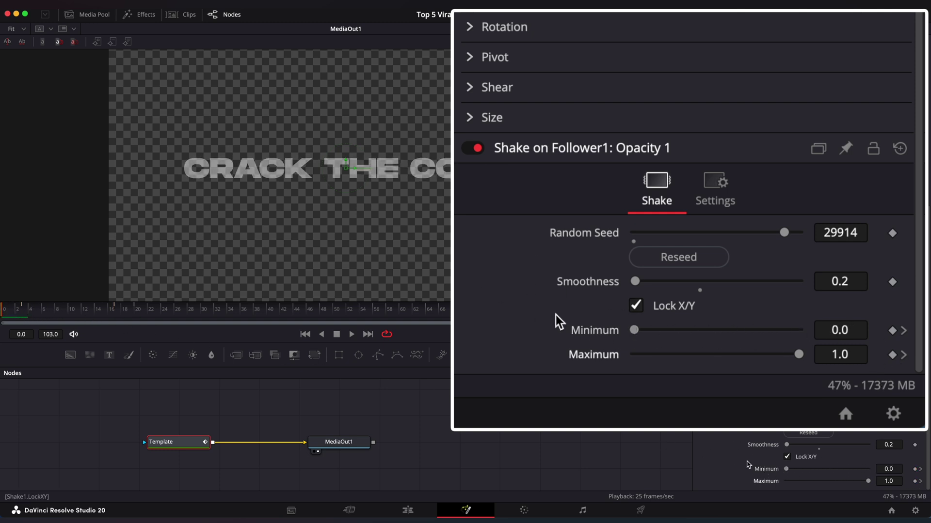
pyautogui.moveTo(867, 481); pyautogui.dragTo(738, 482)
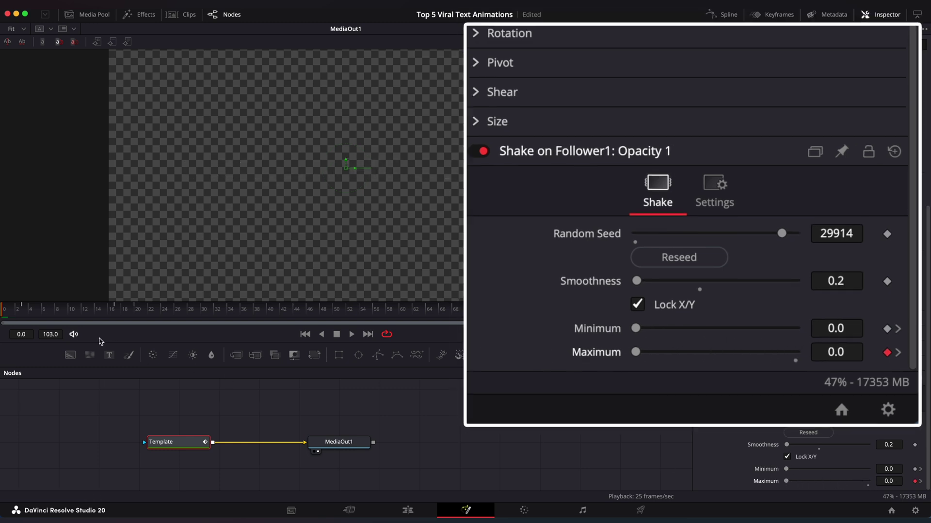
pyautogui.click(25, 313)
pyautogui.press('space')
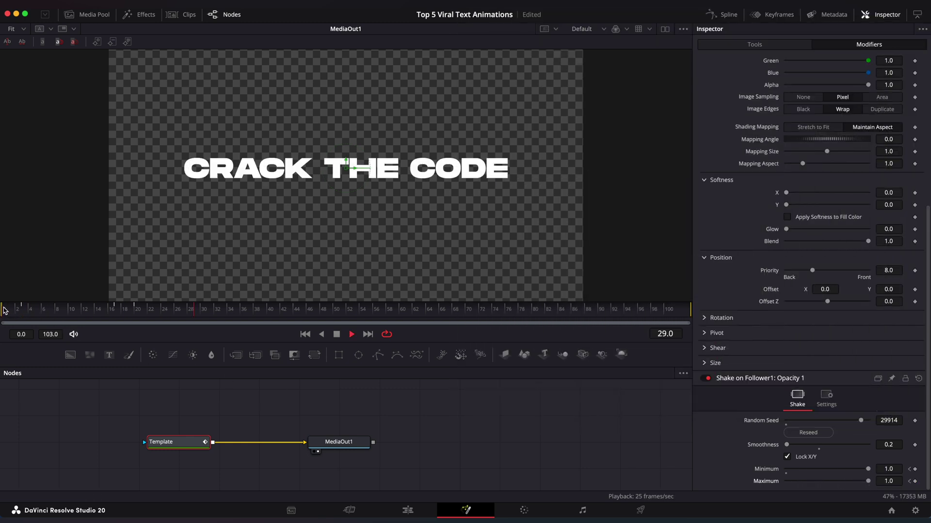
pyautogui.click(4, 312)
# Step: Set the Follower's delay between characters to 1.2 with Completely Random order, and play the animation from the start
pyautogui.scroll(6, 810, 219)
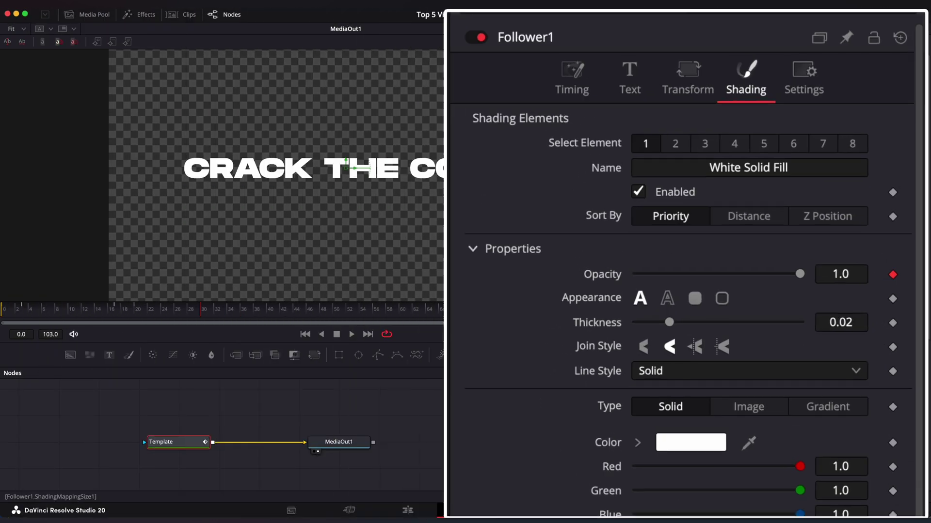
pyautogui.click(755, 80)
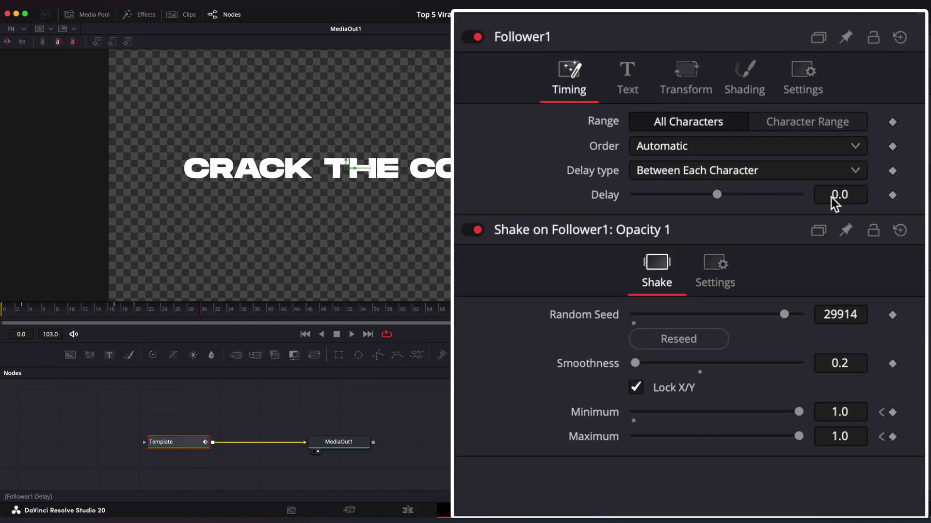
pyautogui.write('1.2')
pyautogui.press('Tab')
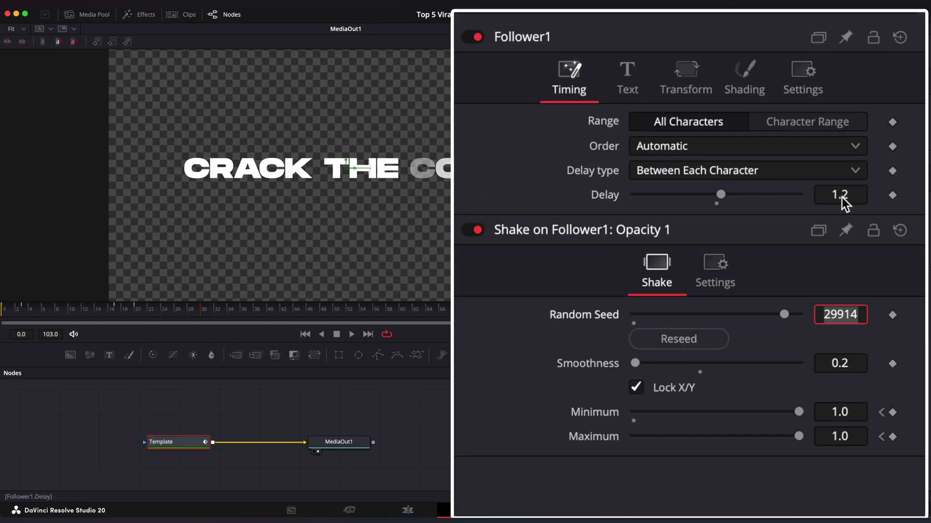
pyautogui.click(682, 151)
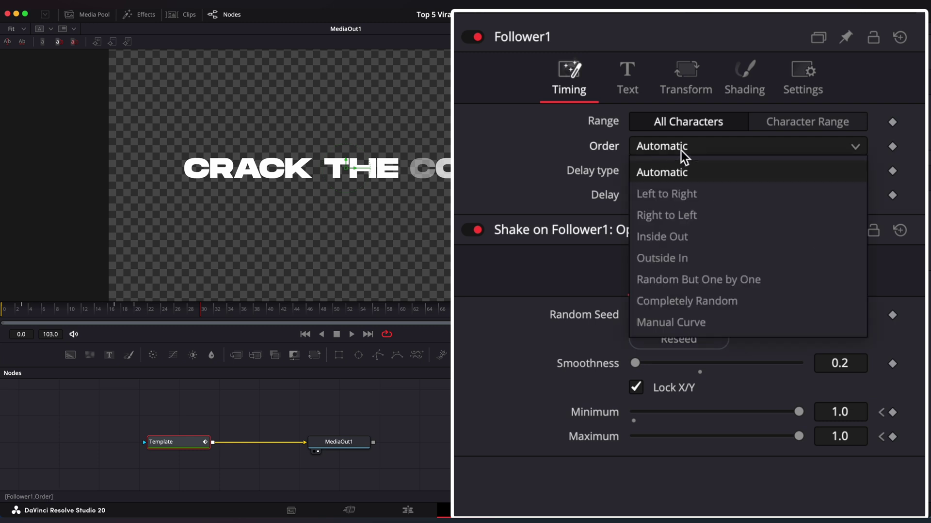
pyautogui.click(682, 299)
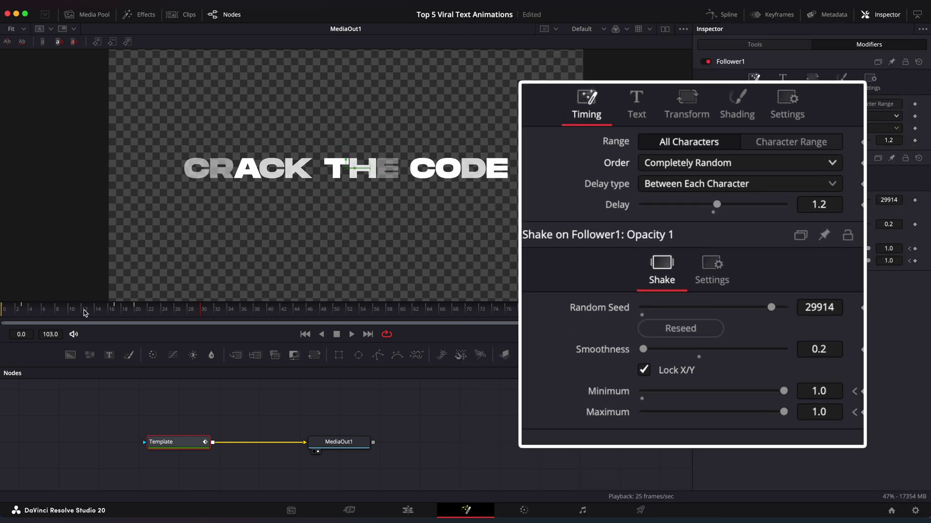
pyautogui.moveTo(83, 313); pyautogui.dragTo(3, 312)
pyautogui.press('space')
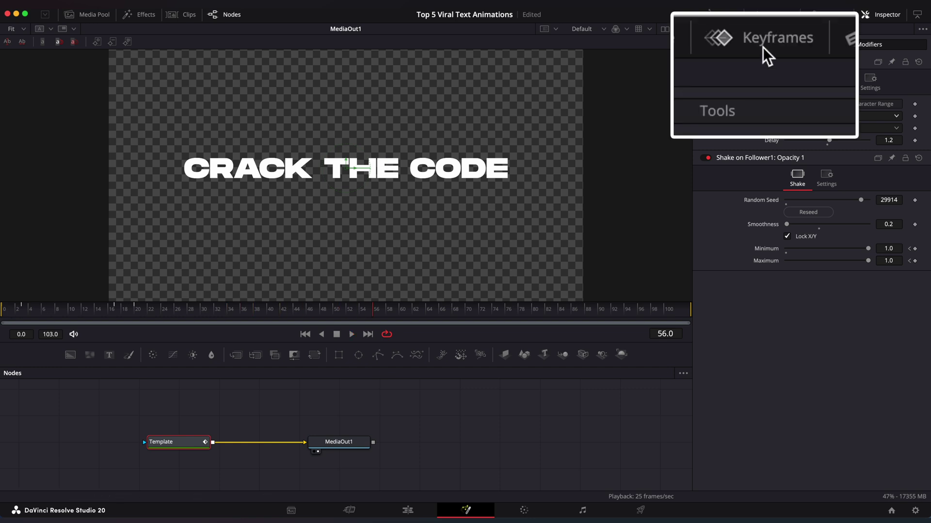
# Step: Show the Template's keyframes and copy the two Shake Minimum keyframes to about frame 70
pyautogui.click(785, 14)
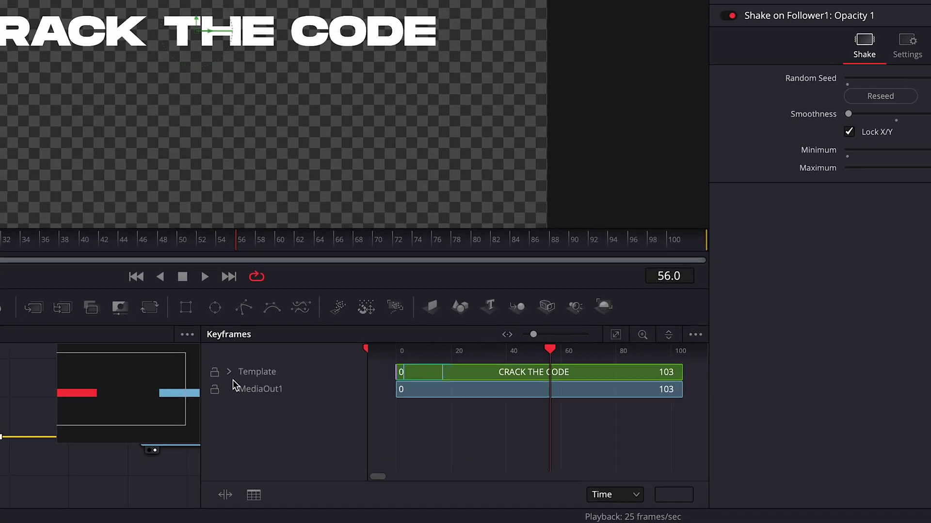
pyautogui.click(229, 372)
pyautogui.moveTo(475, 386); pyautogui.dragTo(439, 394)
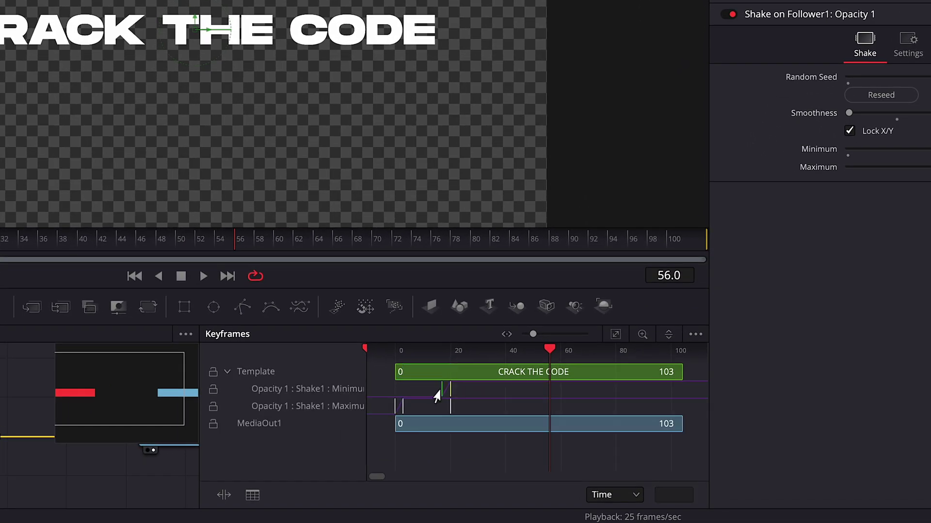
pyautogui.rightClick(441, 391)
pyautogui.click(504, 52)
pyautogui.rightClick(591, 385)
pyautogui.click(650, 66)
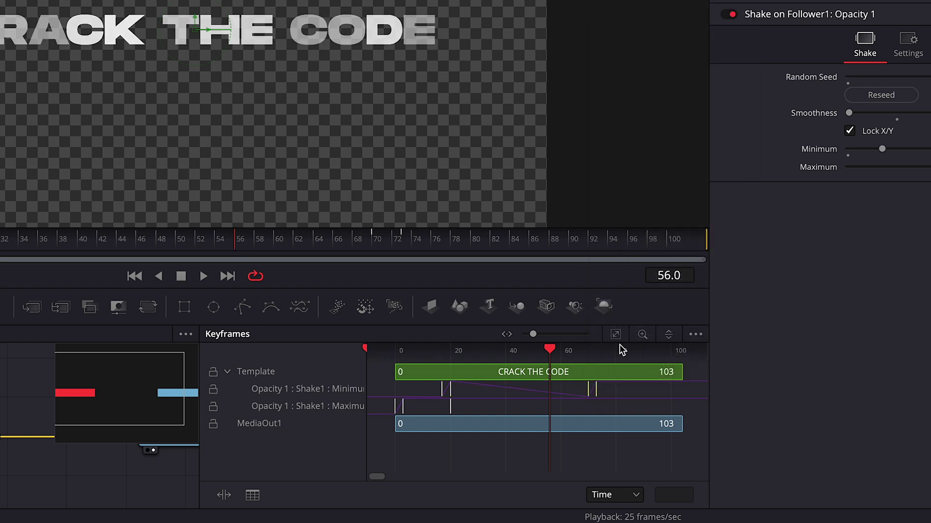
# Step: Swap the order of the pasted Minimum keyframes for a fade-out and place them at about frames 54 and 58
pyautogui.click(606, 394)
pyautogui.scroll(2, 601, 391)
pyautogui.click(596, 403)
pyautogui.moveTo(595, 393); pyautogui.dragTo(520, 394)
pyautogui.moveTo(493, 406); pyautogui.dragTo(561, 406)
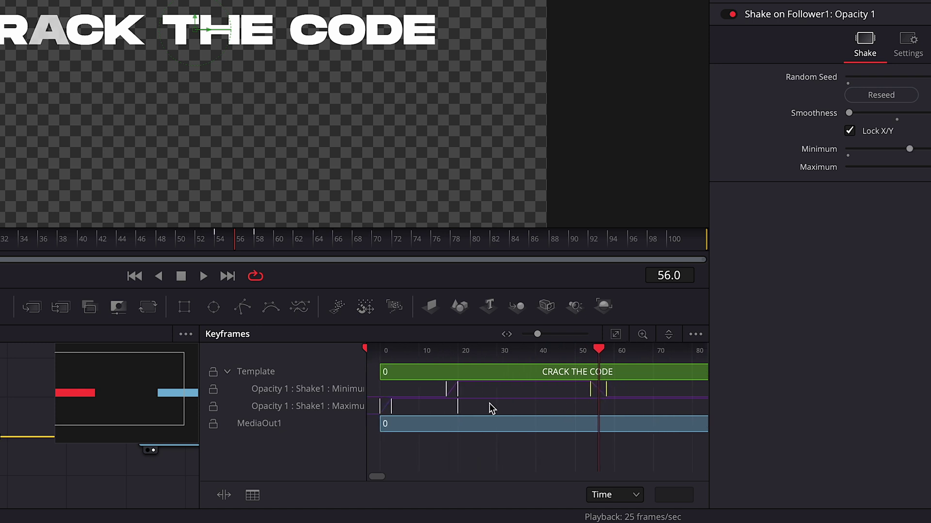
# Step: Copy the Shake Maximum keyframes into a reversed fade-out with the last pair at about frames 68 and 72, and play the result
pyautogui.rightClick(368, 413)
pyautogui.click(426, 67)
pyautogui.rightClick(610, 407)
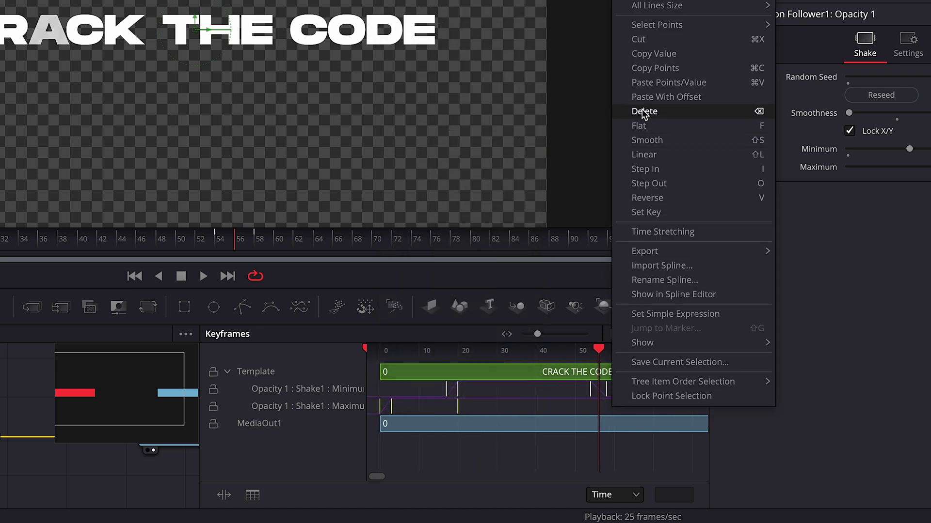
pyautogui.click(642, 112)
pyautogui.click(662, 408)
pyautogui.moveTo(688, 409); pyautogui.dragTo(603, 411)
pyautogui.click(691, 394)
pyautogui.moveTo(568, 408); pyautogui.dragTo(589, 410)
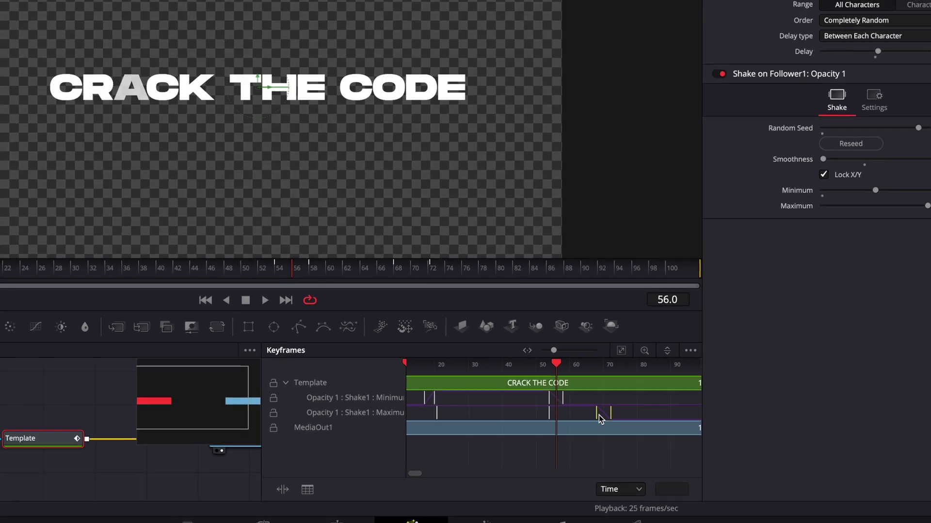
pyautogui.moveTo(242, 243); pyautogui.dragTo(122, 243)
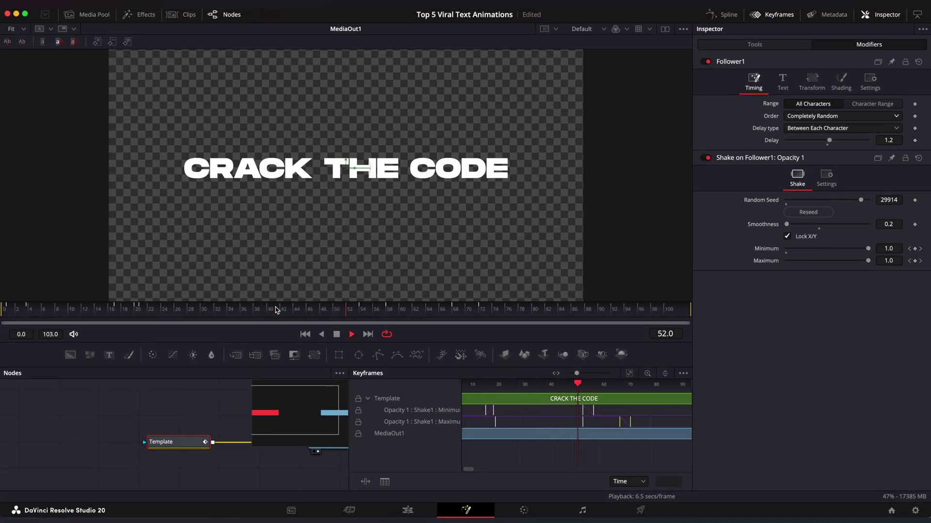
pyautogui.moveTo(276, 311); pyautogui.dragTo(84, 308)
# Step: Insert a Glow node after the Template node, set its Glow Size to 25, and check the glow along the animation
pyautogui.click(754, 14)
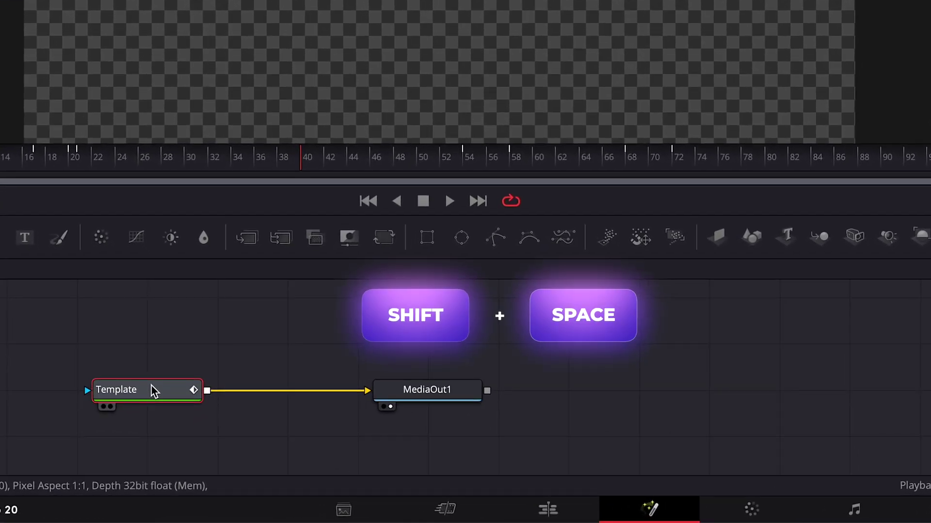
pyautogui.hotkey('shift', 'space')
pyautogui.write('glow')
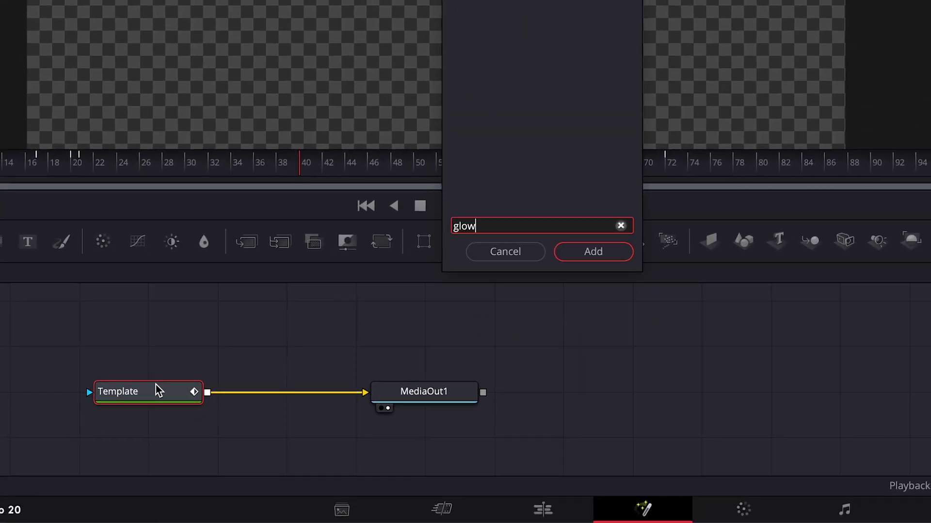
pyautogui.press('Return')
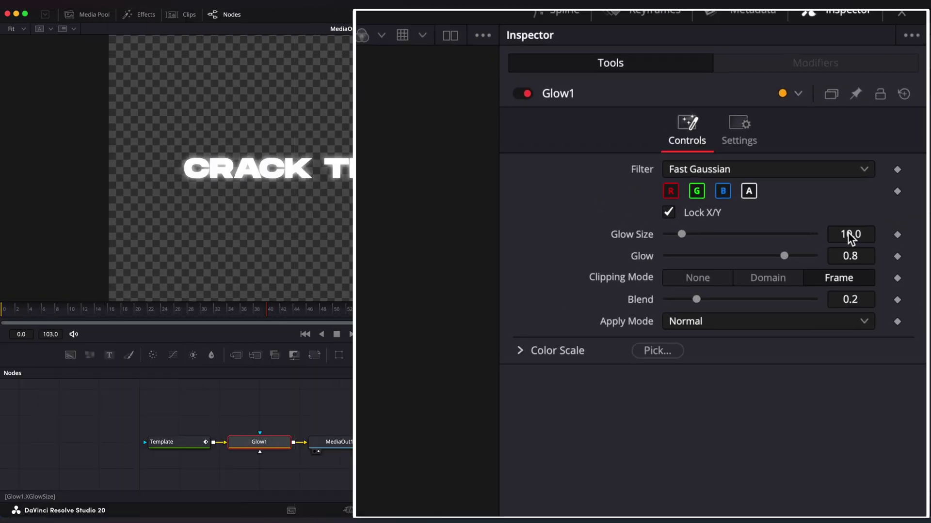
pyautogui.click(851, 235)
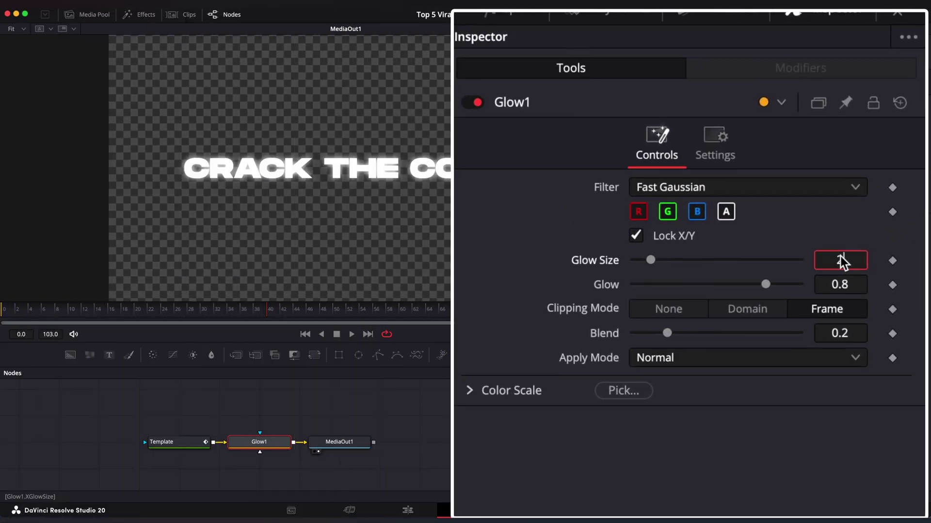
pyautogui.write('25')
pyautogui.press('Tab')
pyautogui.click(162, 310)
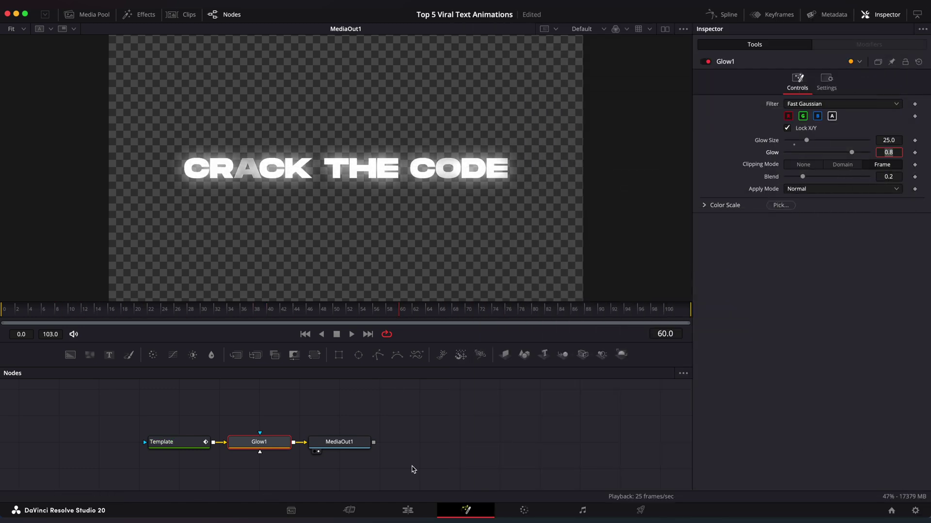
# Step: Return to the Edit page and play the glowing title over the Cyberpunk Woman clip from its start
pyautogui.click(408, 511)
pyautogui.click(452, 343)
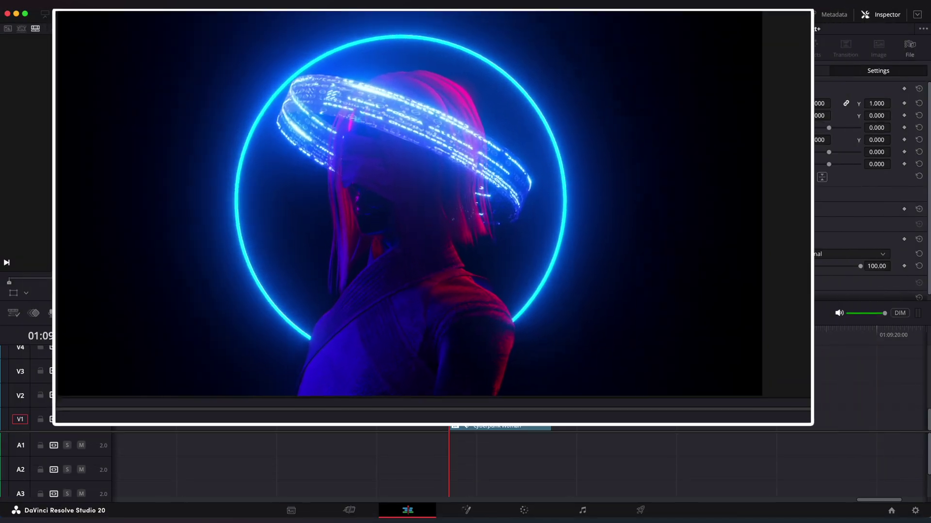
pyautogui.press('space')
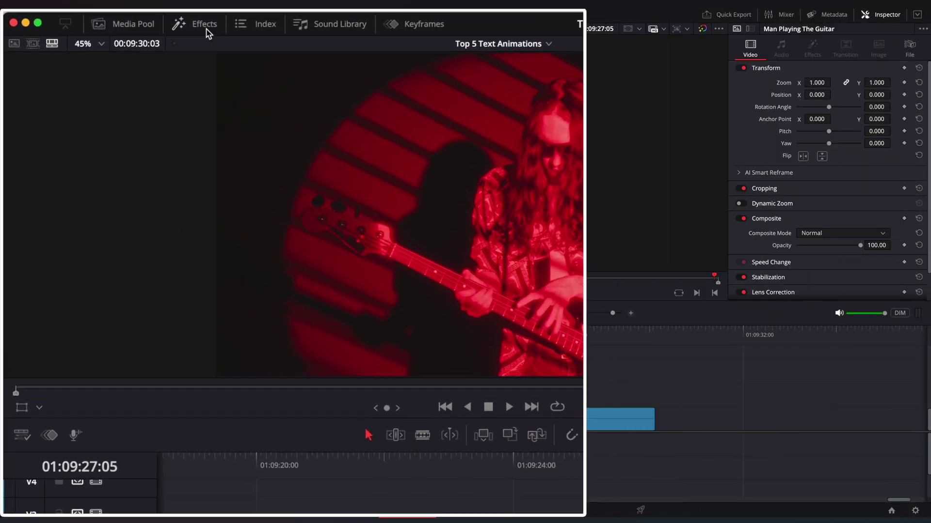
# Step: Add a Text+ title on track V2 directly above the Man Playing The Guitar clip
pyautogui.click(144, 13)
pyautogui.moveTo(155, 266); pyautogui.dragTo(636, 392)
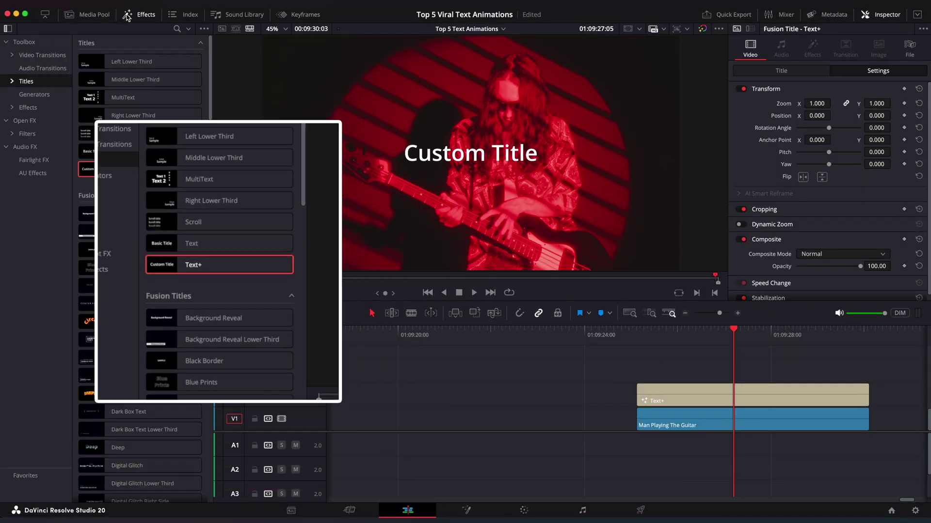
pyautogui.click(140, 14)
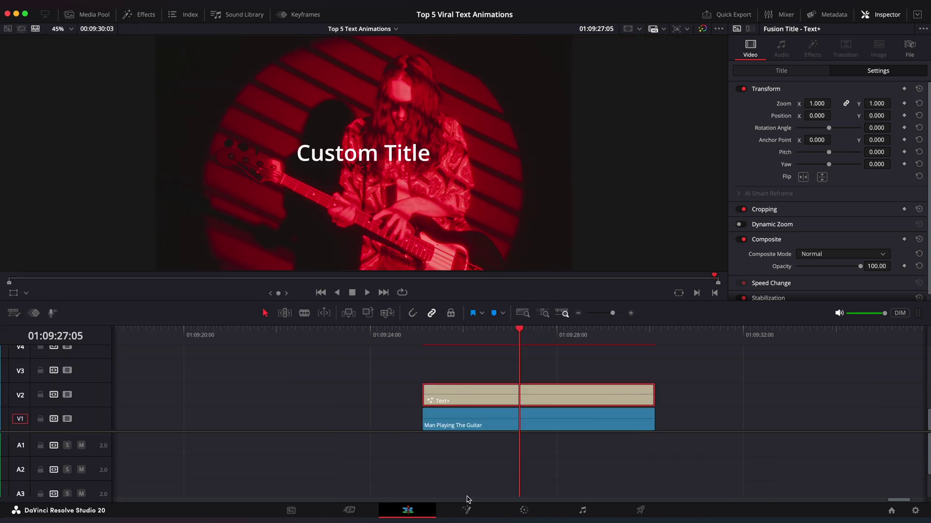
# Step: Open the new title in Fusion and replace its text with "The Most Powerful Music EVER"
pyautogui.click(467, 510)
pyautogui.moveTo(552, 205); pyautogui.dragTo(453, 200)
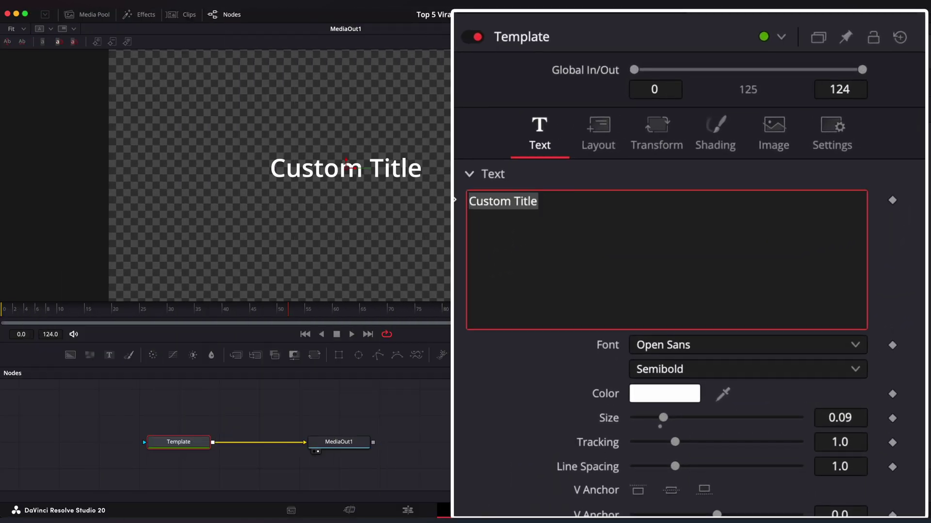
pyautogui.write('The Most Powerful Music EVER')
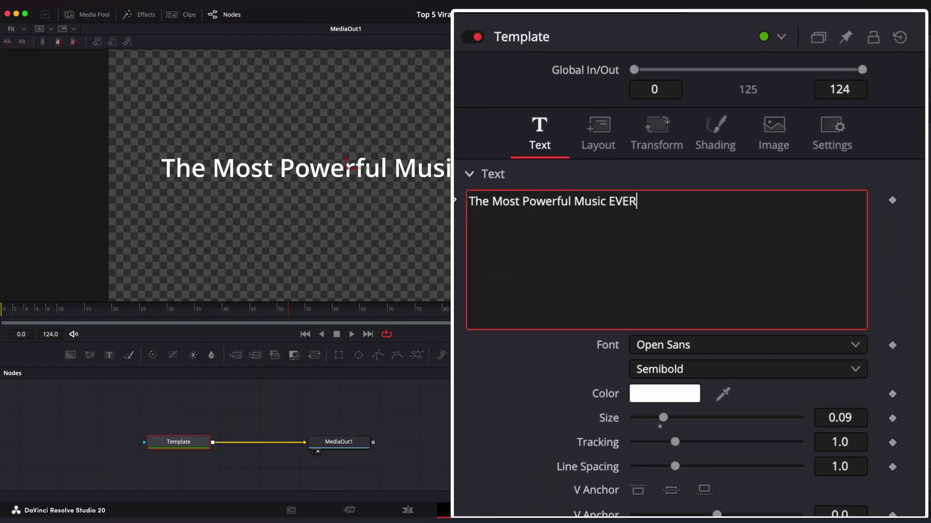
# Step: Change the title's layout to a wrapping Text Box, narrow it to a width of about 0.35, and move it to the frame's left side
pyautogui.click(612, 148)
pyautogui.click(666, 199)
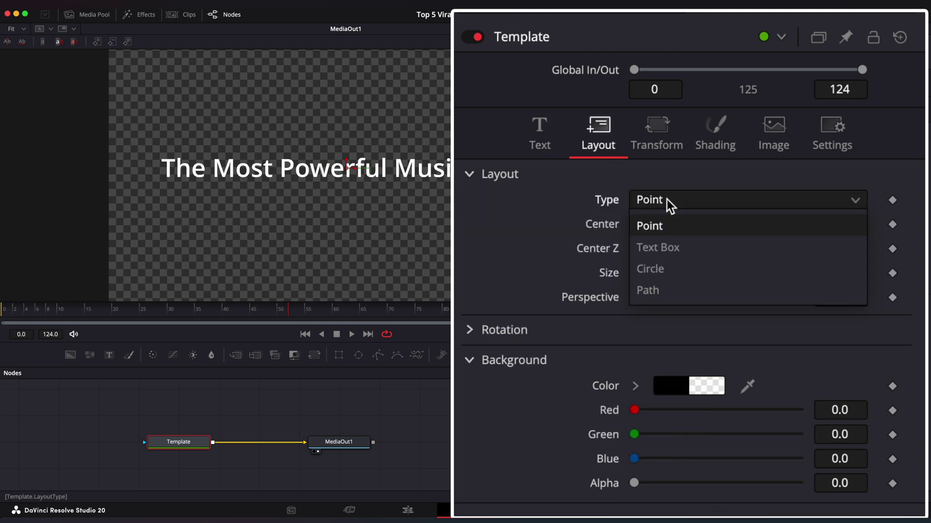
pyautogui.click(662, 245)
pyautogui.click(638, 225)
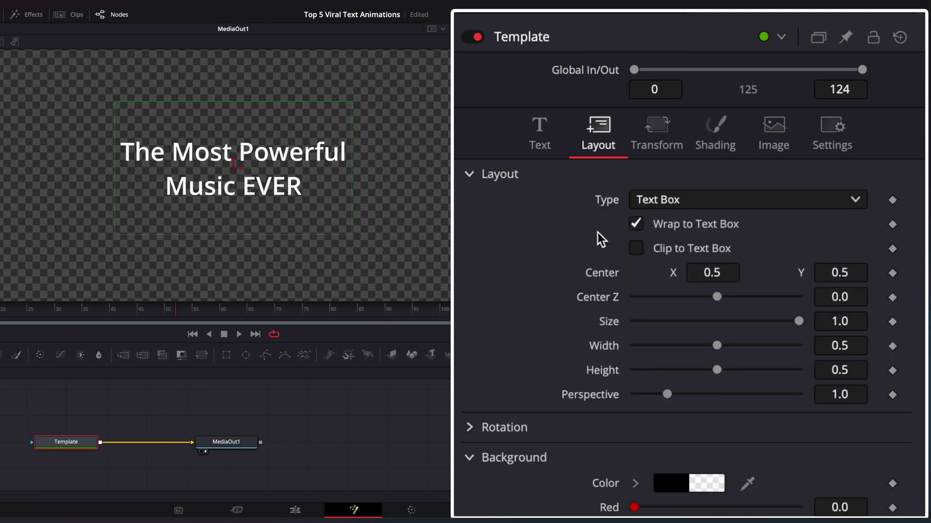
pyautogui.moveTo(348, 176); pyautogui.dragTo(318, 173)
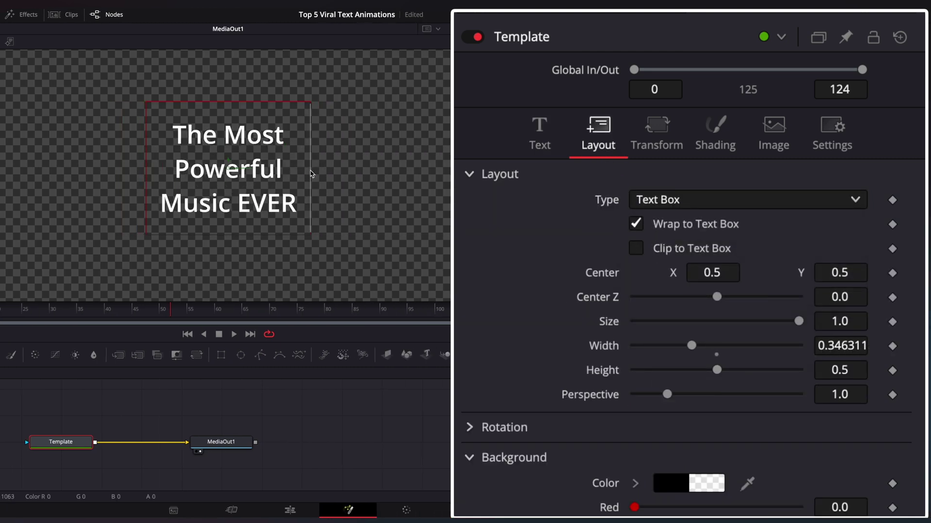
pyautogui.moveTo(239, 171); pyautogui.dragTo(117, 171)
# Step: Align the title text to the left edge of its text box
pyautogui.click(549, 134)
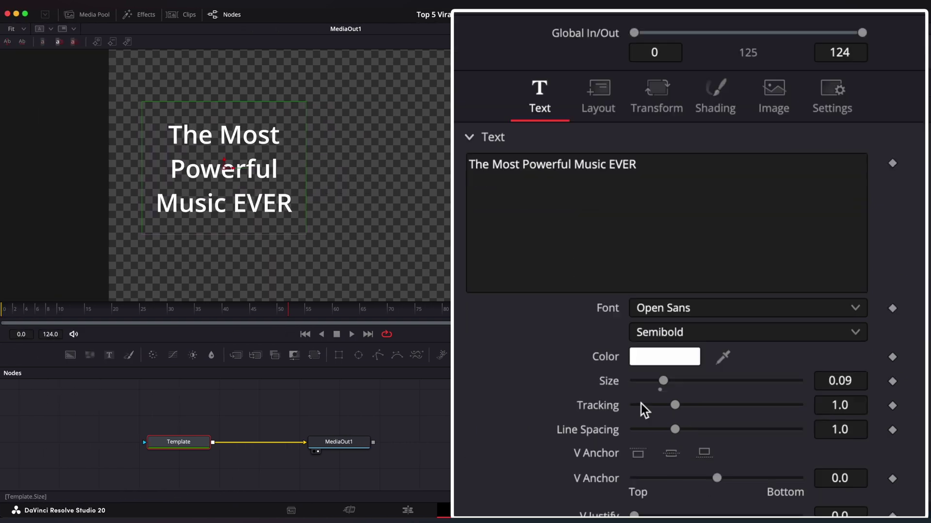
pyautogui.scroll(-4, 641, 403)
pyautogui.click(637, 355)
pyautogui.scroll(4, 608, 437)
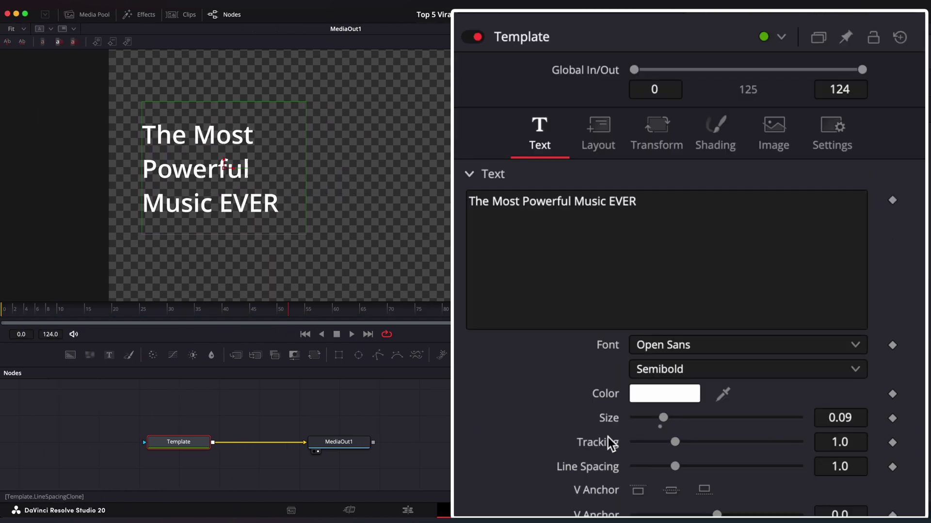
# Step: Add a Follower modifier to the text and keyframe its fill Opacity from 0.0 at frame 0 to 1.0 at frame 20
pyautogui.rightClick(563, 203)
pyautogui.click(630, 329)
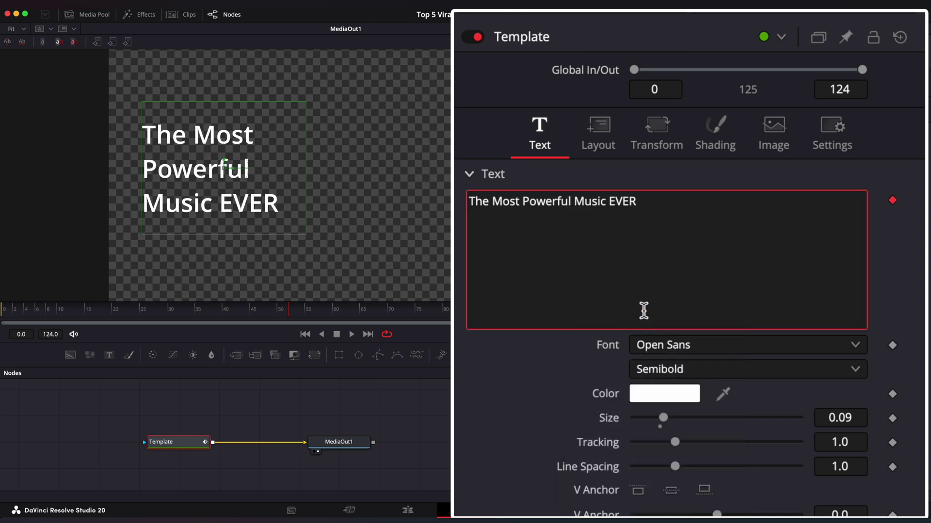
pyautogui.click(793, 83)
pyautogui.click(746, 155)
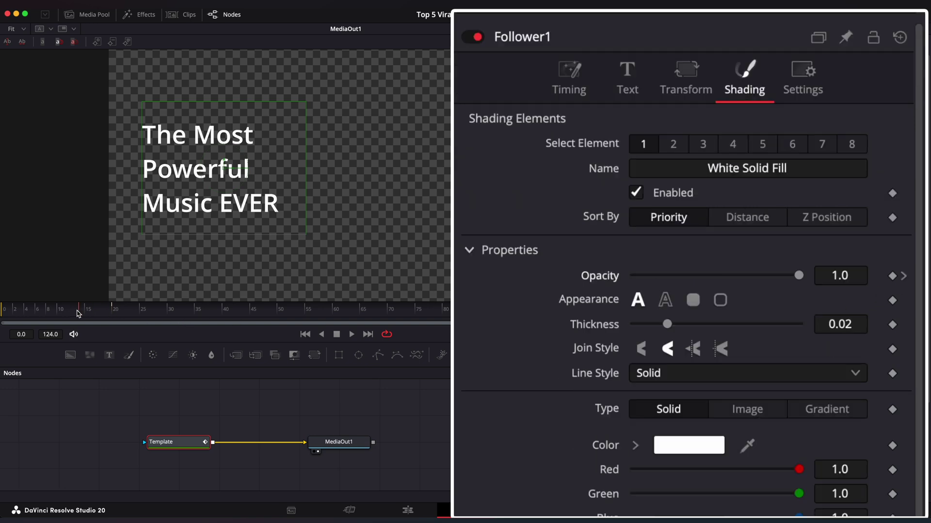
pyautogui.moveTo(799, 275); pyautogui.dragTo(568, 278)
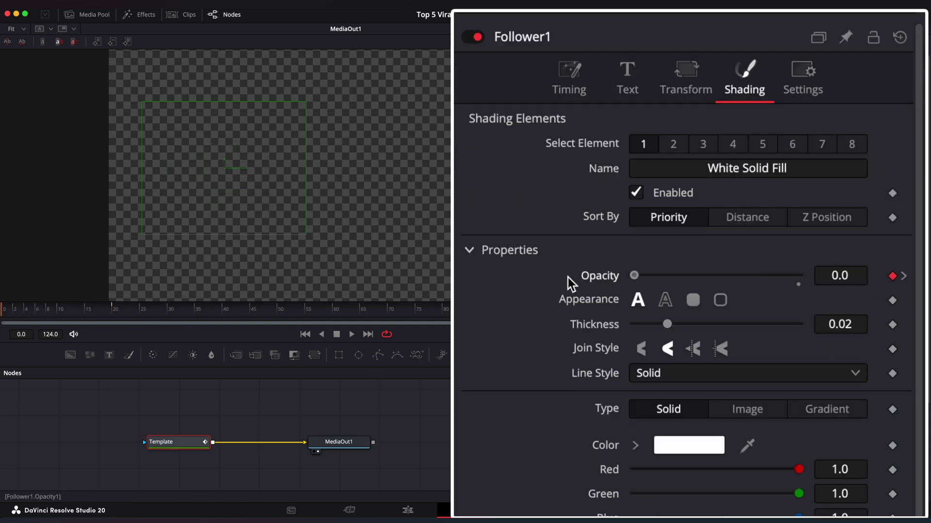
# Step: Keyframe the Follower's Softness X and Y from 30 at frame 0 to 0 at frame 20
pyautogui.scroll(-3, 602, 177)
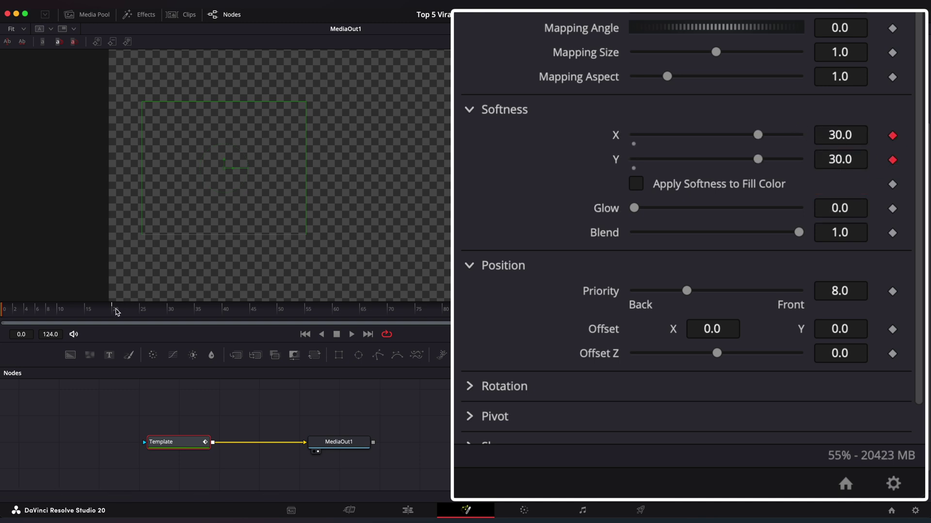
pyautogui.click(116, 312)
pyautogui.moveTo(757, 160); pyautogui.dragTo(530, 139)
# Step: Smooth the Opacity 1, Softness X 1 and Softness Y 1 keyframe curves in the Spline editor, and close it
pyautogui.click(723, 14)
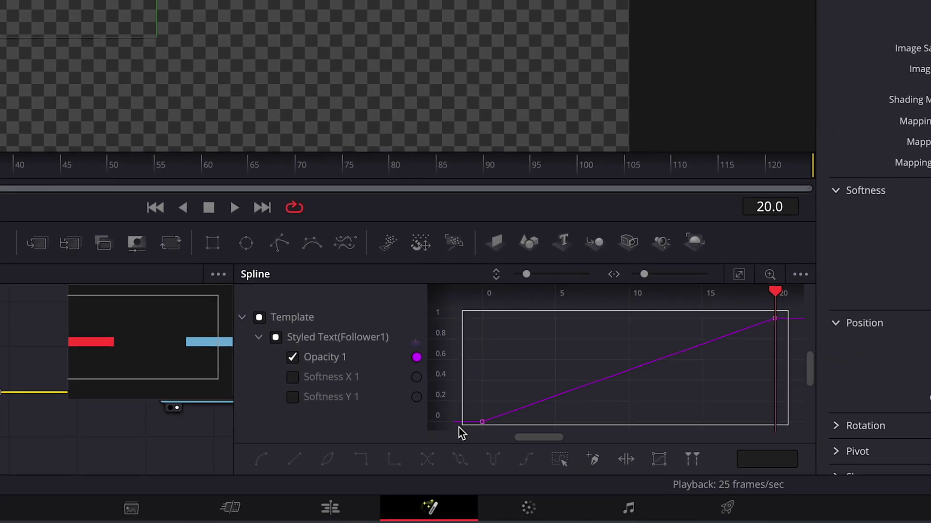
pyautogui.click(293, 357)
pyautogui.click(293, 377)
pyautogui.click(292, 397)
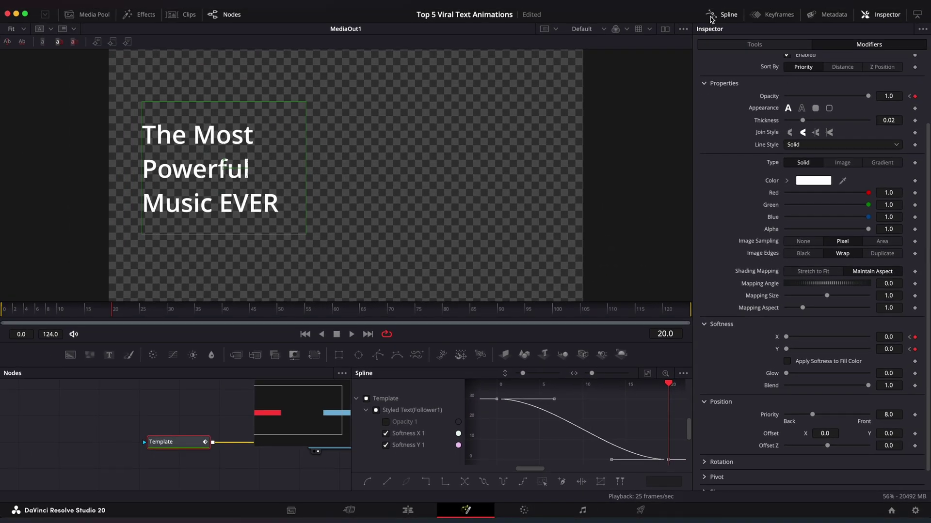
pyautogui.click(711, 15)
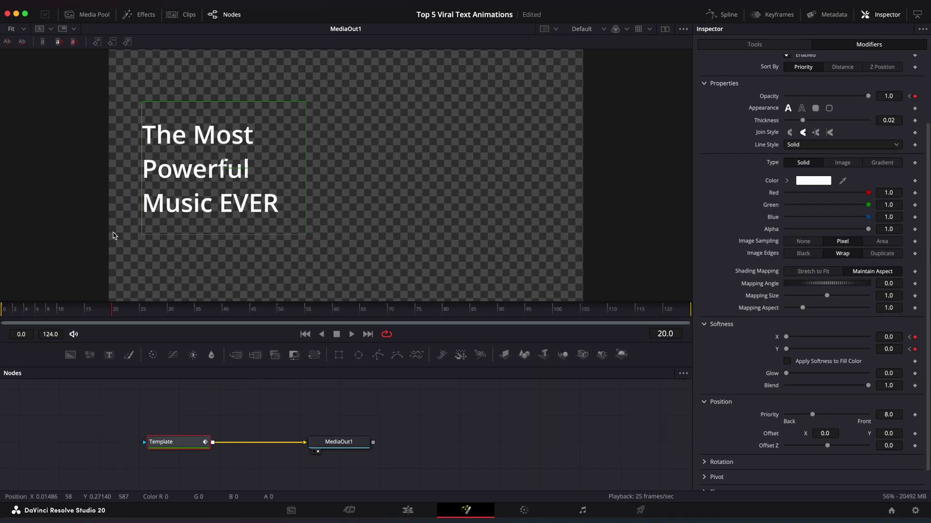
# Step: Switch the viewer's transparent background from checkerboard to black
pyautogui.moveTo(117, 312); pyautogui.dragTo(137, 311)
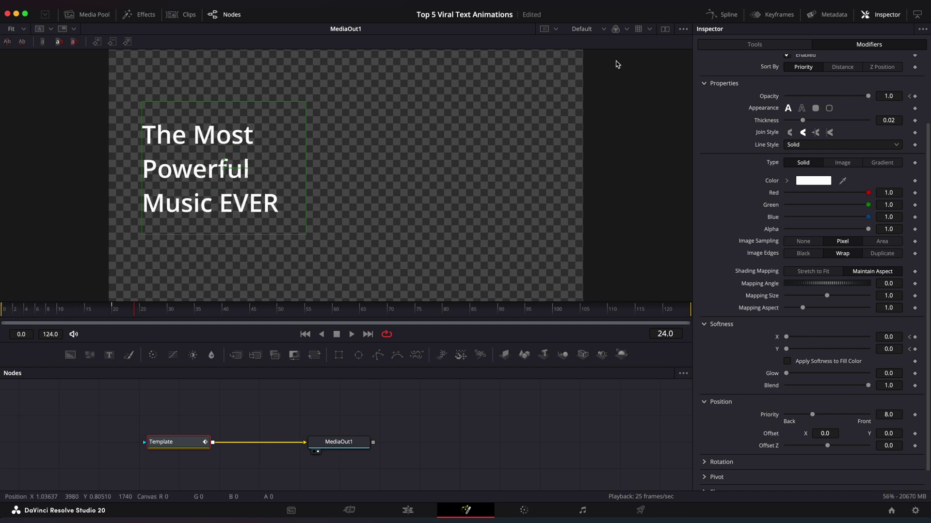
pyautogui.click(626, 30)
pyautogui.click(627, 94)
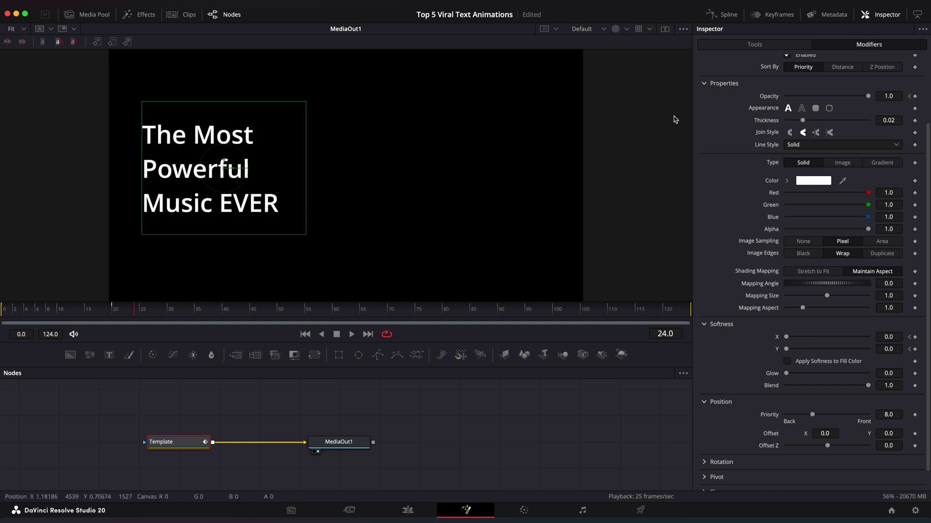
# Step: Set the Follower's delay between each character to 1.2 and preview the blurred letter-by-letter reveal
pyautogui.scroll(3, 746, 189)
pyautogui.moveTo(200, 314)
pyautogui.mouseDown()
pyautogui.moveTo(4, 314)
pyautogui.moveTo(118, 314)
pyautogui.mouseUp()
pyautogui.press('space')
pyautogui.click(753, 82)
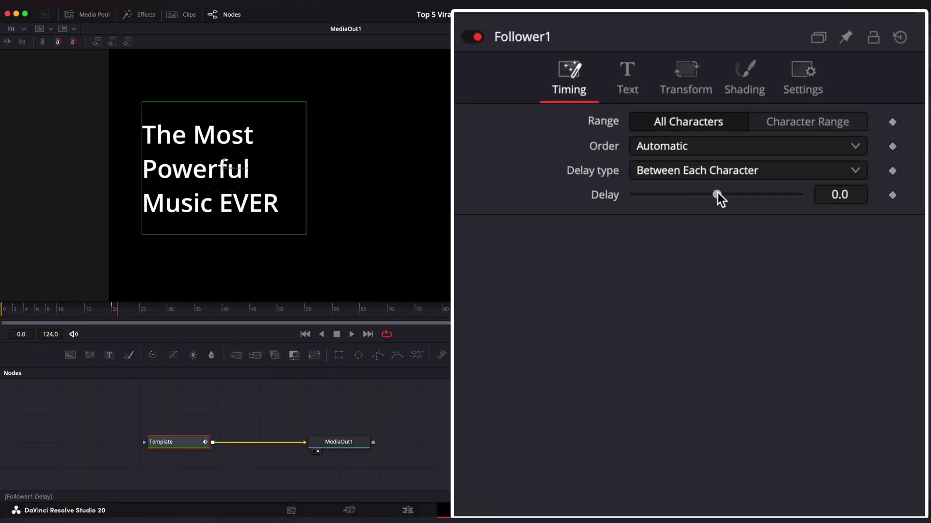
pyautogui.moveTo(718, 193); pyautogui.dragTo(722, 194)
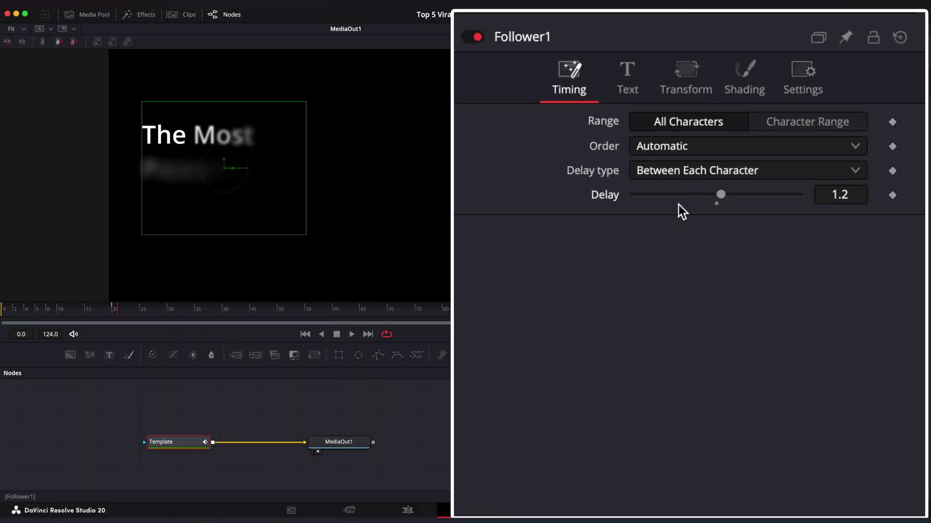
pyautogui.moveTo(121, 310); pyautogui.dragTo(12, 315)
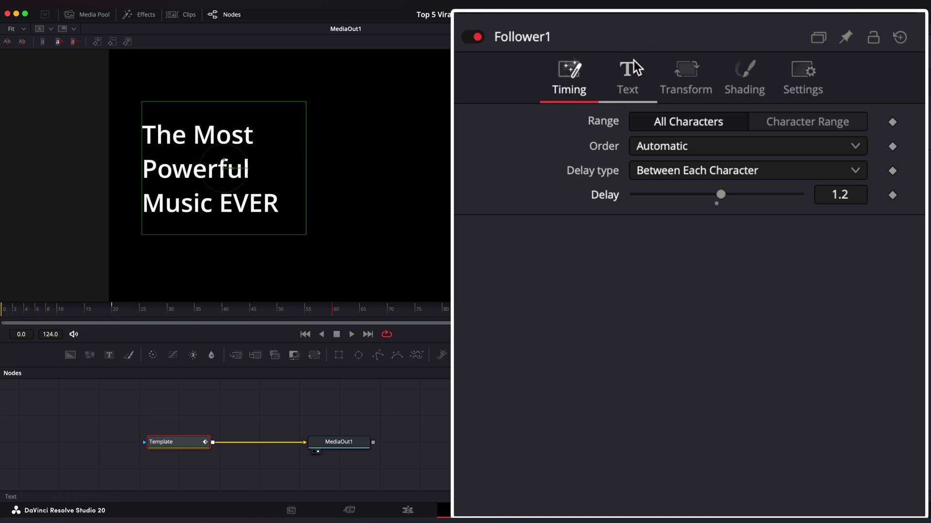
# Step: Add a Character Level Styling modifier to the Follower's text
pyautogui.click(628, 78)
pyautogui.rightClick(593, 145)
pyautogui.click(650, 227)
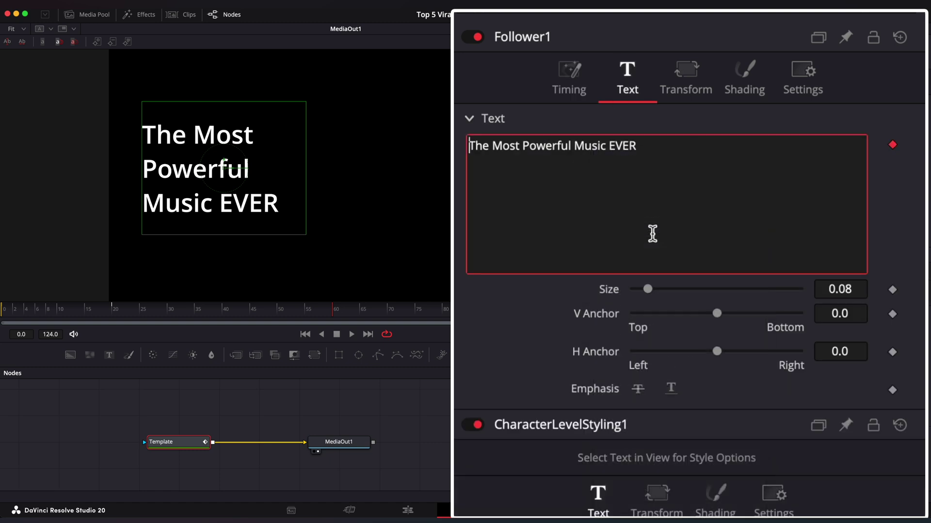
# Step: Select "The Most" in the viewer and give it a light italic serif font through Character Level Styling
pyautogui.scroll(3, 652, 301)
pyautogui.moveTo(345, 105); pyautogui.dragTo(140, 136)
pyautogui.scroll(-3, 683, 264)
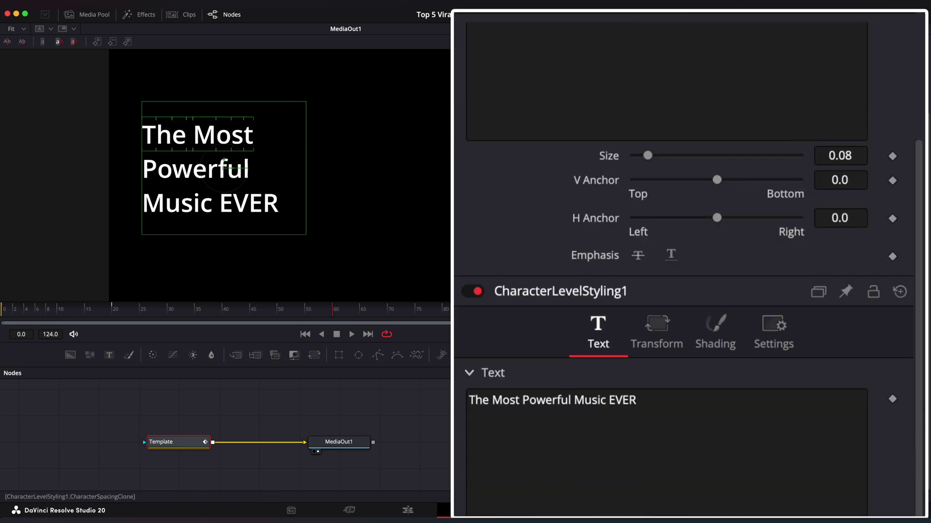
pyautogui.scroll(-6, 683, 267)
pyautogui.click(747, 282)
pyautogui.scroll(-2, 688, 250)
pyautogui.click(689, 251)
pyautogui.click(746, 306)
pyautogui.click(657, 352)
# Step: Set the font of the word "Powerful" to Monument Extended Ultrabold
pyautogui.moveTo(374, 158); pyautogui.dragTo(131, 167)
pyautogui.click(682, 288)
pyautogui.write('monu')
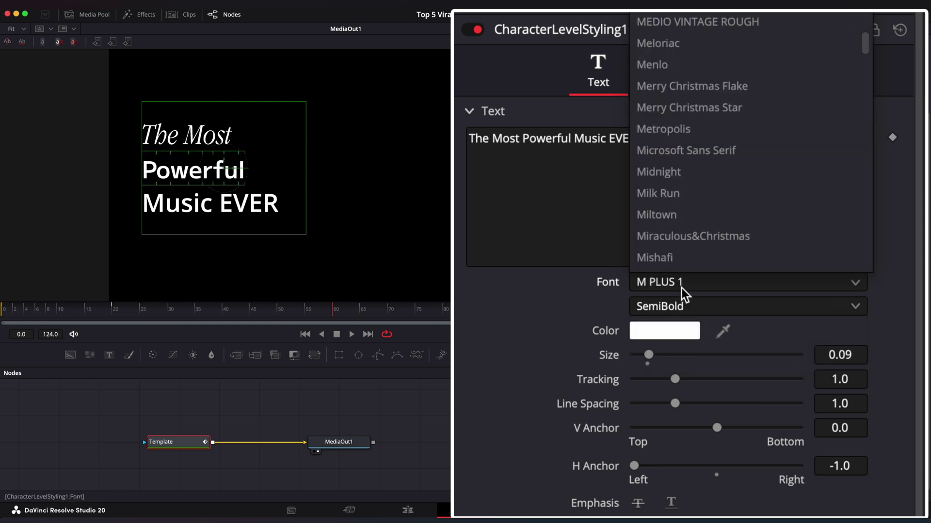
pyautogui.click(686, 257)
pyautogui.click(681, 306)
pyautogui.click(678, 353)
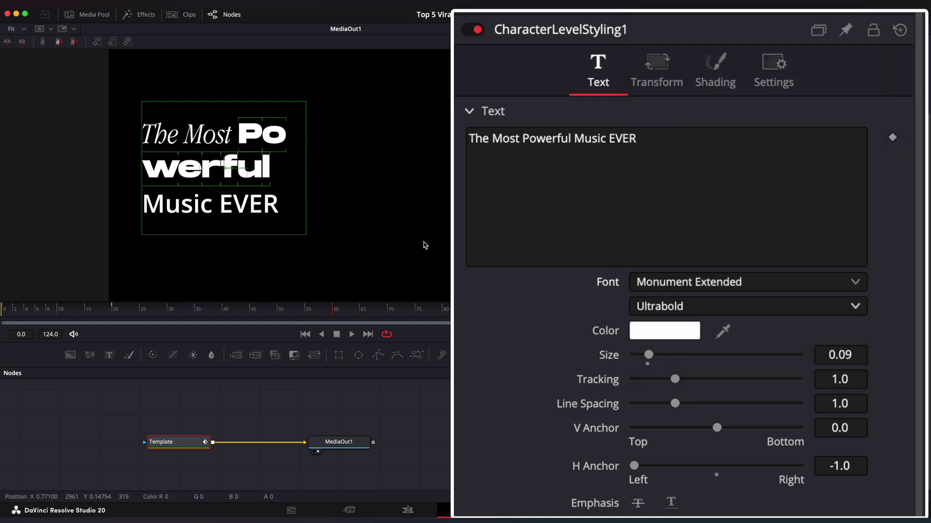
# Step: Set the font of the word "Music" to Monument Extended Regular
pyautogui.moveTo(115, 212); pyautogui.dragTo(201, 211)
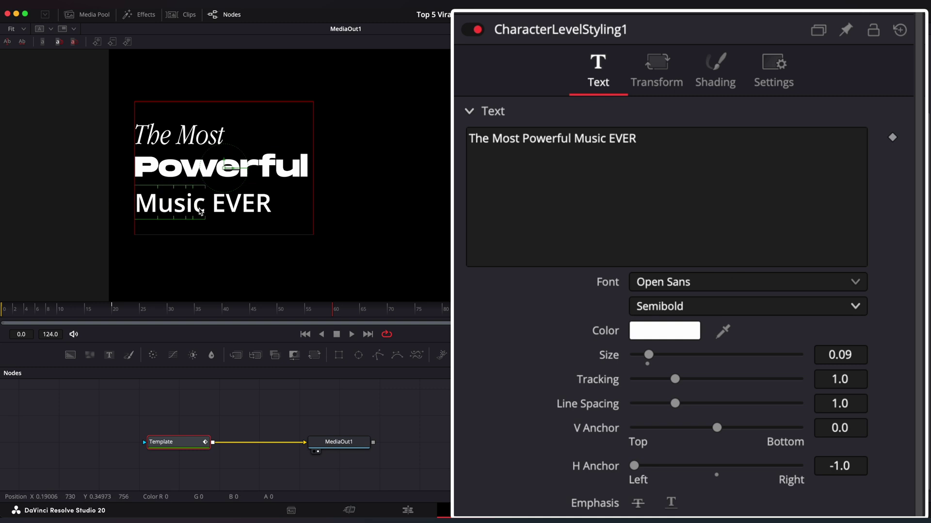
pyautogui.click(665, 282)
pyautogui.write('monu')
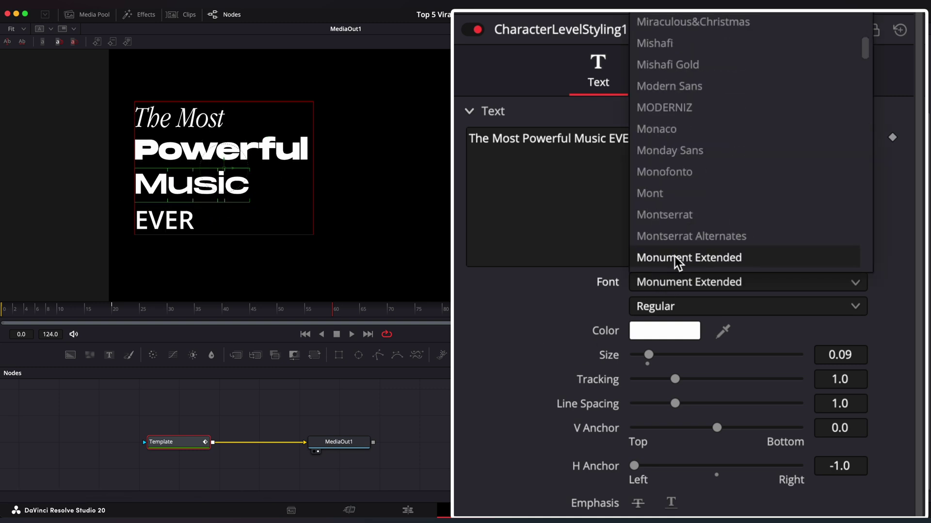
pyautogui.click(675, 262)
# Step: Set the font of the word "EVER" to Montserrat ExtraLight Italic
pyautogui.click(729, 283)
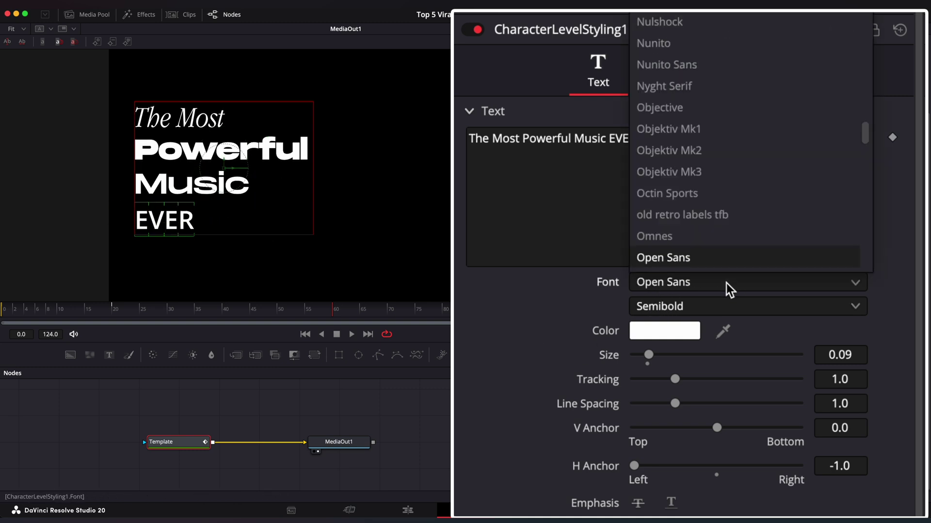
pyautogui.write('mo')
pyautogui.click(696, 151)
pyautogui.click(683, 304)
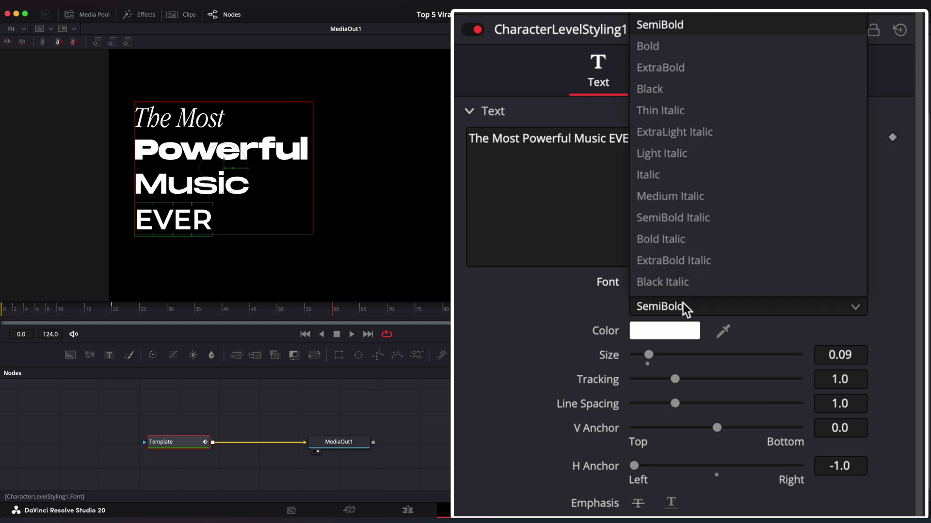
pyautogui.click(683, 131)
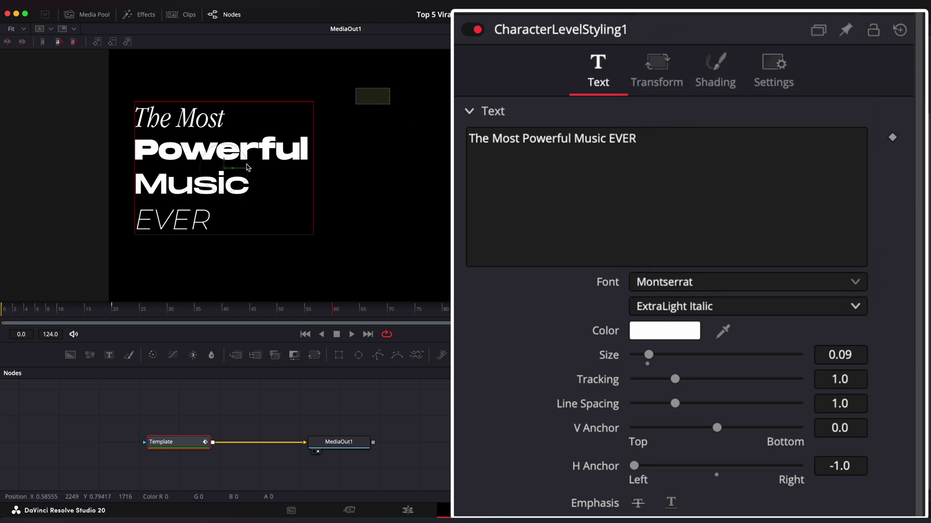
# Step: Tighten the whole title's line spacing to 0.71, set the V Anchor of "EVER" to -0.32, and preview the animation
pyautogui.moveTo(247, 168); pyautogui.dragTo(94, 264)
pyautogui.moveTo(670, 408); pyautogui.dragTo(662, 405)
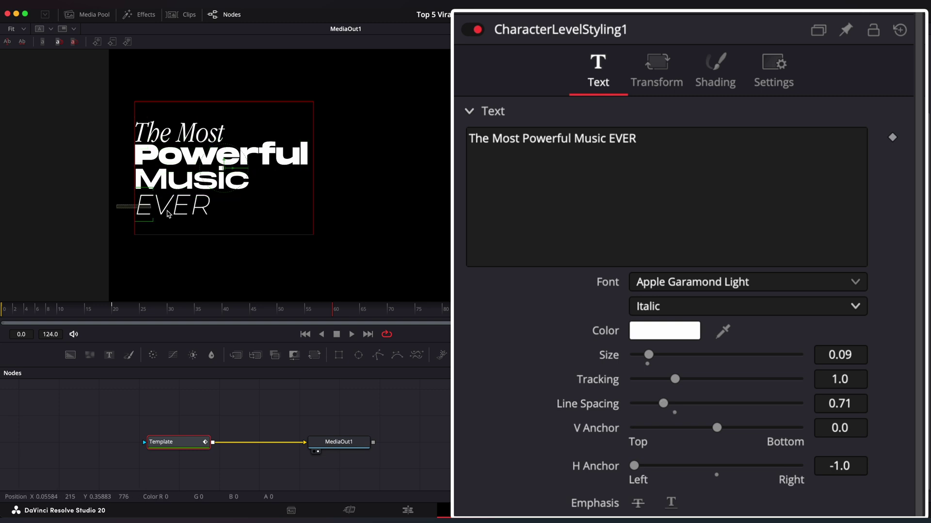
pyautogui.moveTo(717, 428); pyautogui.dragTo(688, 431)
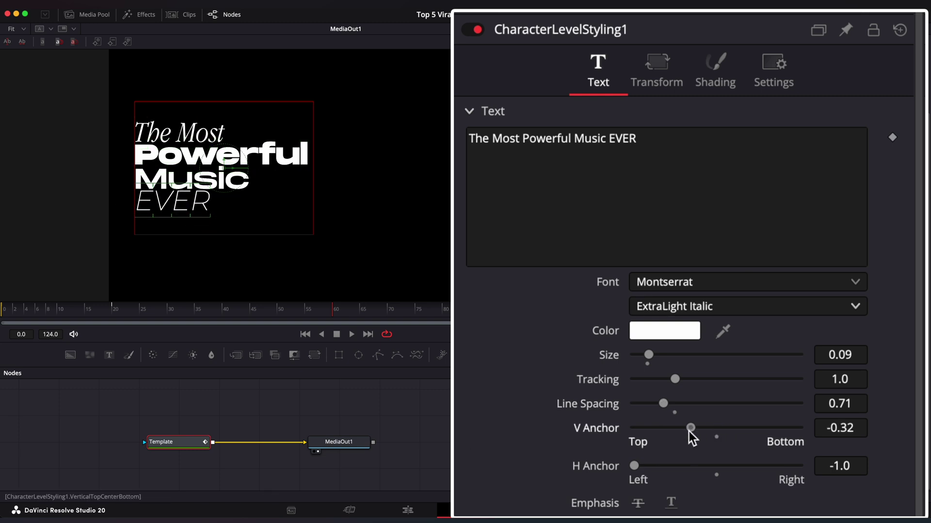
pyautogui.click(11, 312)
pyautogui.press('space')
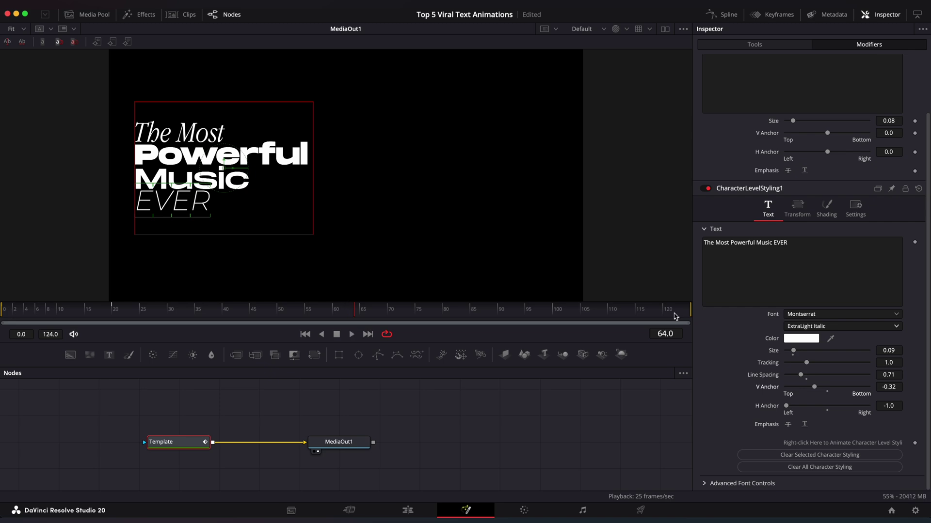
# Step: Show the checkered transparency background in the viewer and change the title's fill shading from solid to Gradient
pyautogui.scroll(3, 740, 304)
pyautogui.click(755, 44)
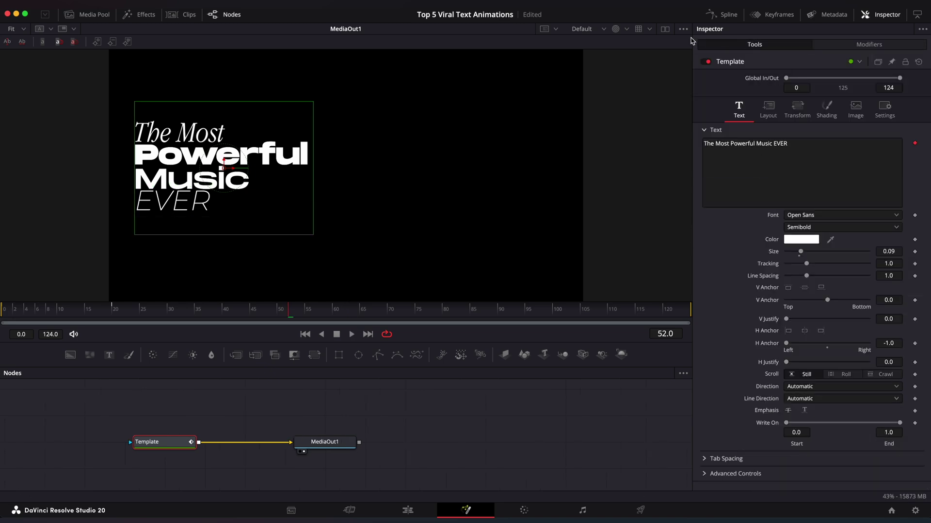
pyautogui.click(626, 29)
pyautogui.click(630, 43)
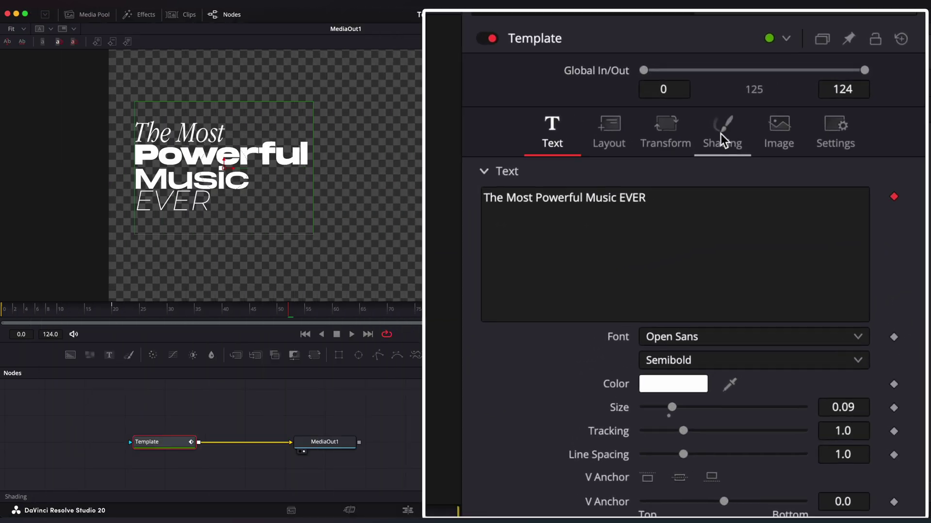
pyautogui.click(720, 134)
pyautogui.scroll(-2, 776, 194)
pyautogui.click(830, 234)
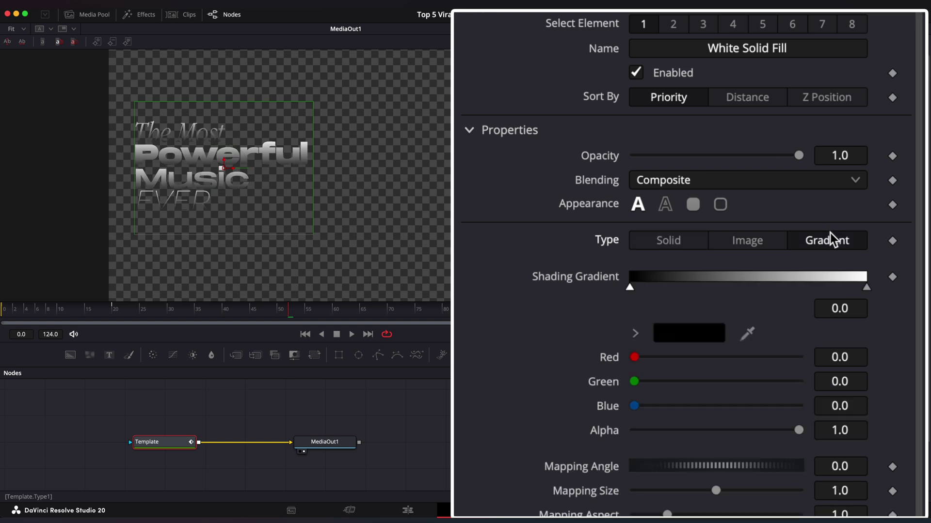
# Step: Place a grey stop with value 0.425 at about 0.31 on the shading gradient and a white stop at its start
pyautogui.moveTo(632, 288); pyautogui.dragTo(702, 290)
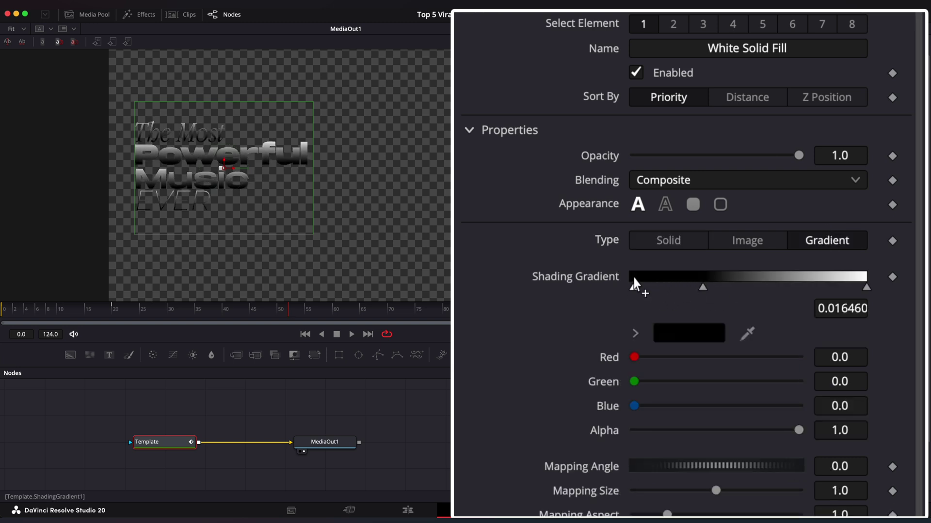
pyautogui.click(635, 334)
pyautogui.moveTo(646, 368); pyautogui.dragTo(629, 348)
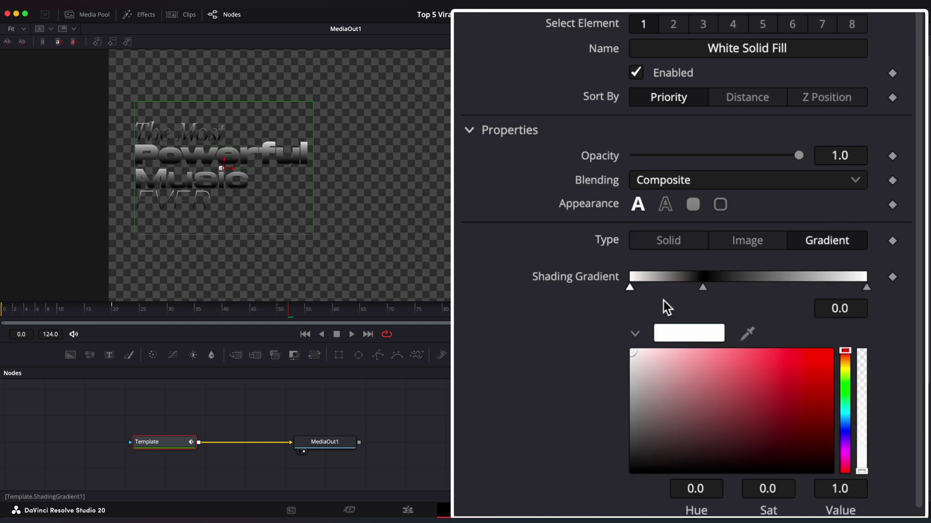
pyautogui.click(703, 288)
pyautogui.moveTo(647, 409); pyautogui.dragTo(625, 420)
# Step: Set the gradient's mapping angle to 38 and mapping aspect to about 0.858, and change its mapping level
pyautogui.scroll(2, 703, 340)
pyautogui.scroll(-8, 773, 339)
pyautogui.click(839, 344)
pyautogui.write('38')
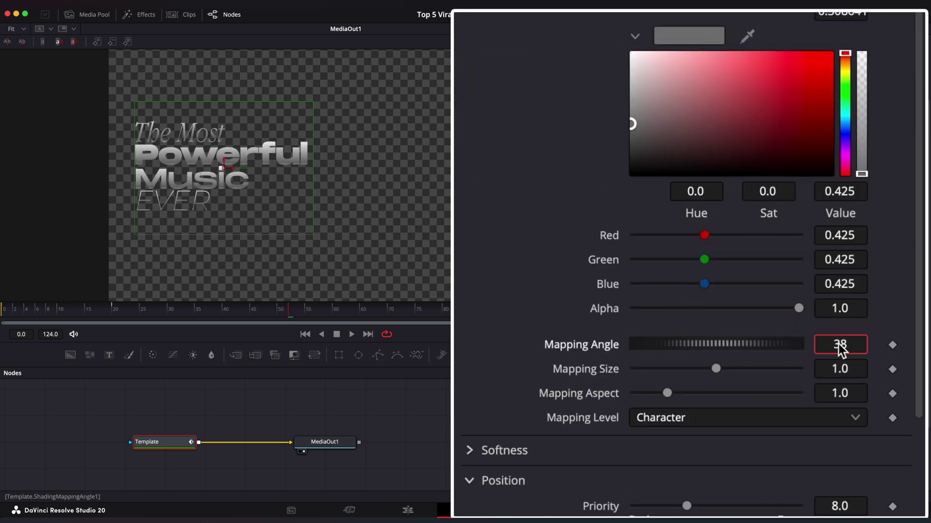
pyautogui.press('Tab')
pyautogui.moveTo(668, 392); pyautogui.dragTo(662, 395)
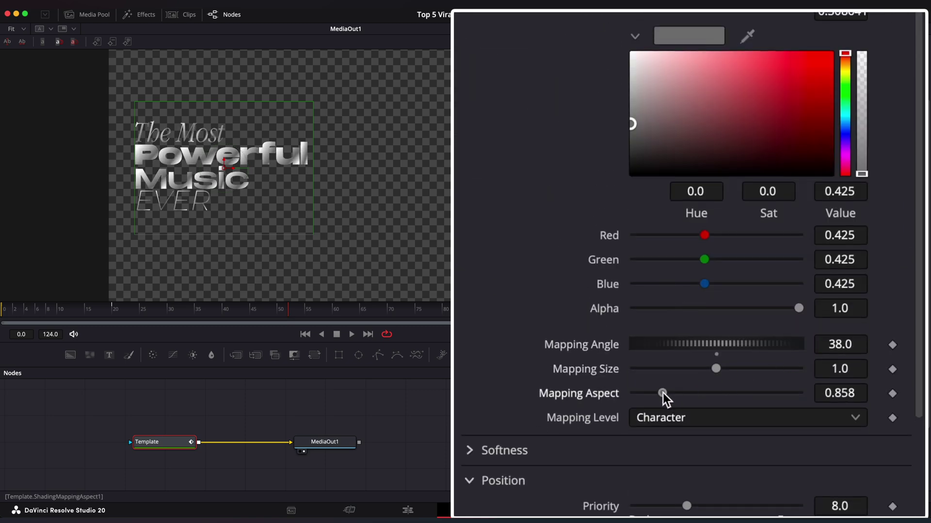
pyautogui.click(673, 416)
pyautogui.click(667, 484)
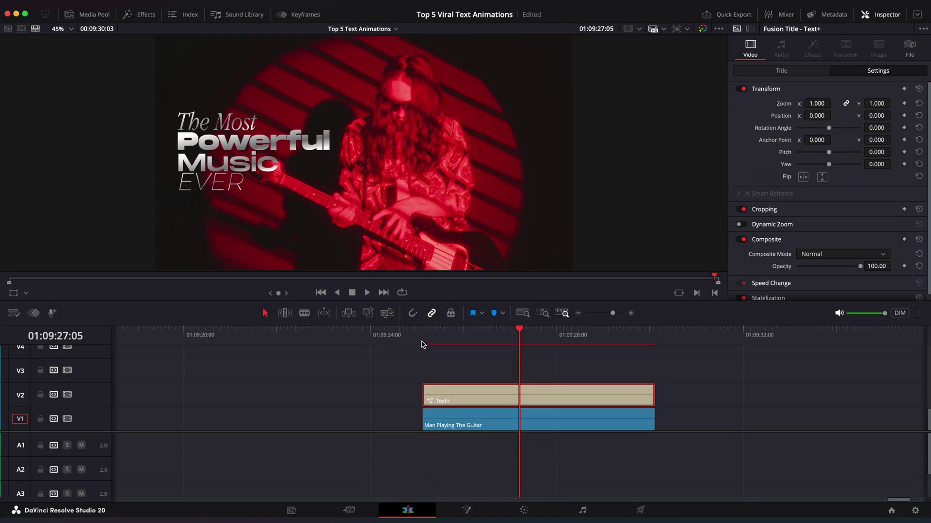
# Step: Preview the title on the edit timeline, then scale it to 1.2 and position it at X 379, Y -316
pyautogui.click(421, 341)
pyautogui.press('space')
pyautogui.press('space')
pyautogui.moveTo(422, 342); pyautogui.dragTo(524, 355)
pyautogui.moveTo(817, 103)
pyautogui.mouseDown()
pyautogui.moveTo(832, 115)
pyautogui.moveTo(813, 115)
pyautogui.mouseUp()
pyautogui.moveTo(877, 115); pyautogui.dragTo(874, 117)
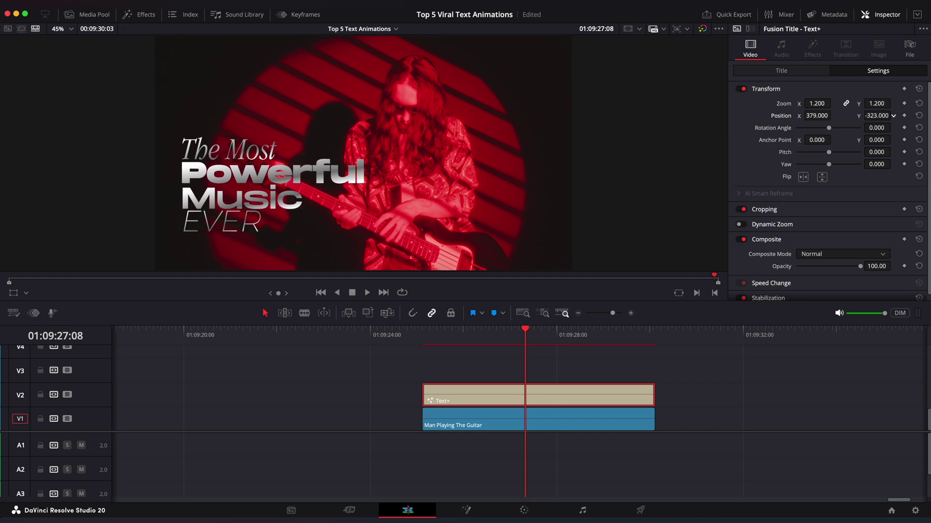
pyautogui.click(485, 339)
pyautogui.moveTo(485, 339); pyautogui.dragTo(530, 339)
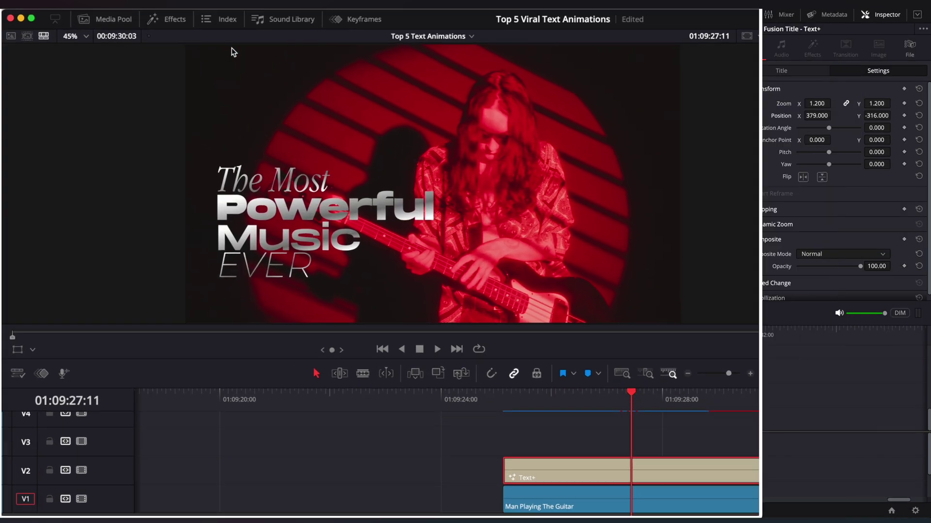
# Step: Find the Drop Shadow Open FX, apply it to the Text+ clip and reduce its drop distance
pyautogui.click(140, 14)
pyautogui.click(277, 50)
pyautogui.write('drop')
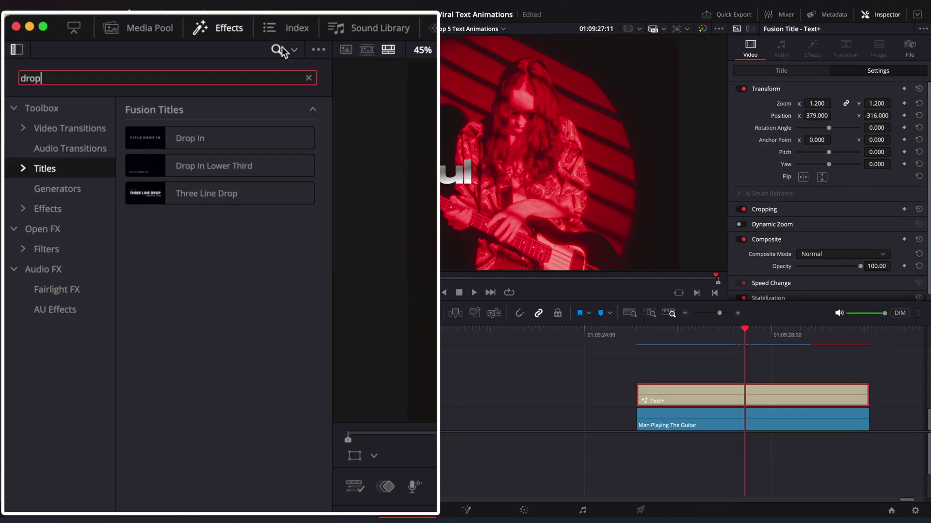
pyautogui.click(48, 226)
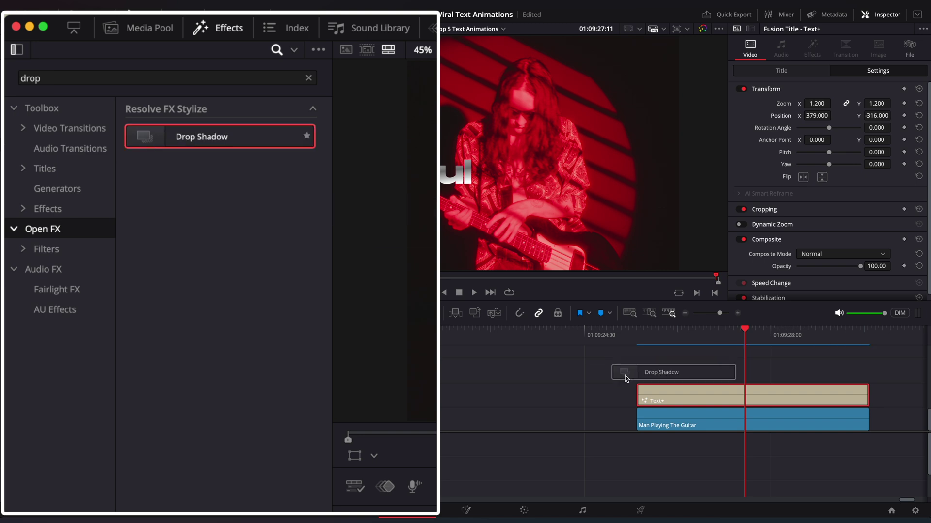
pyautogui.moveTo(625, 378); pyautogui.dragTo(655, 395)
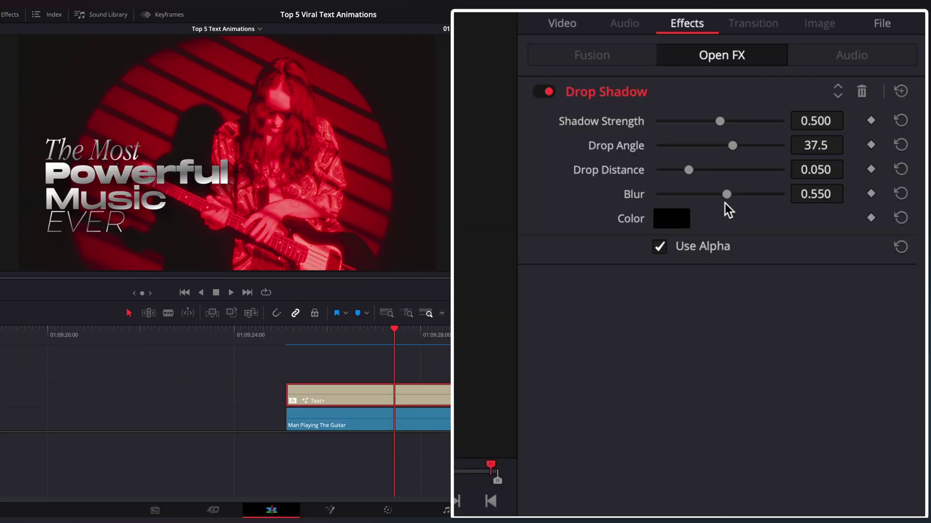
pyautogui.moveTo(677, 169); pyautogui.dragTo(674, 170)
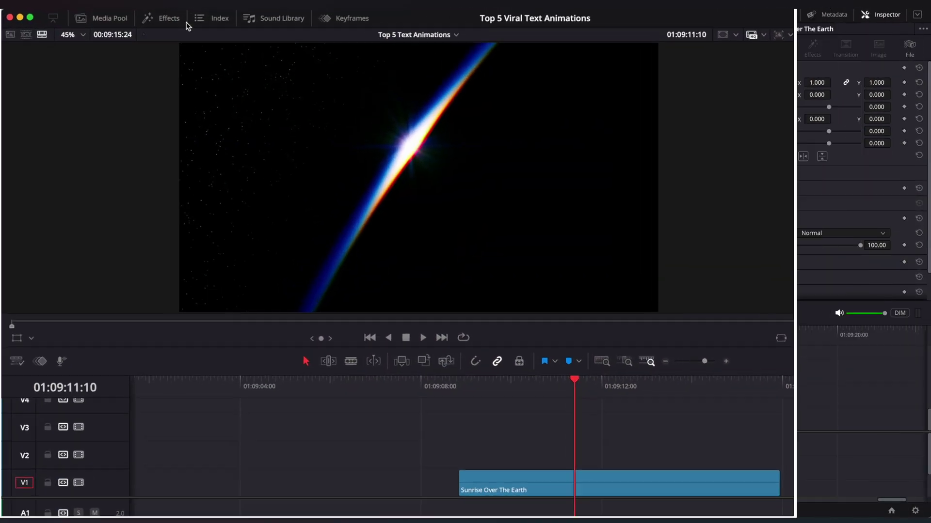
# Step: Add a Text+ title on track V2 above the Sunrise Over The Earth clip and open it in Fusion
pyautogui.click(150, 12)
pyautogui.moveTo(162, 264); pyautogui.dragTo(677, 396)
pyautogui.click(219, 30)
pyautogui.click(550, 396)
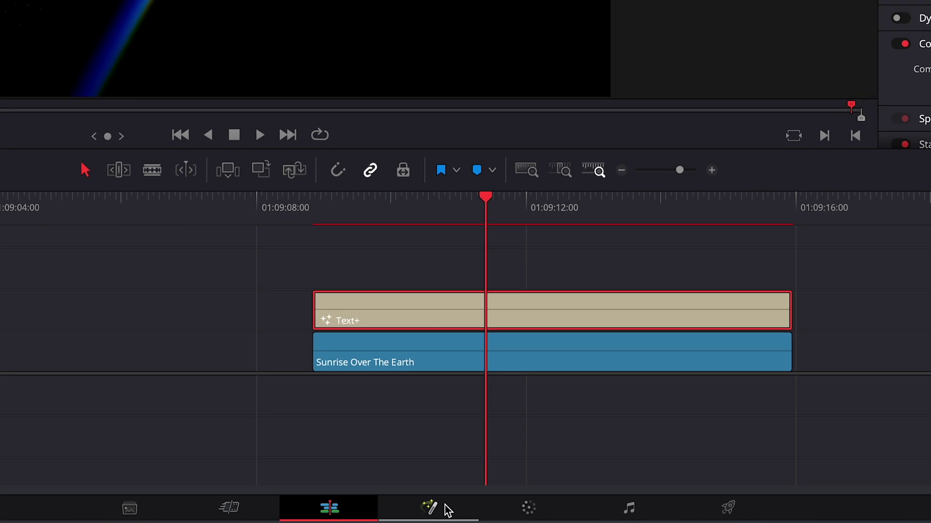
pyautogui.click(443, 509)
# Step: Replace the title text with "SUNRISE PRODUCTION" and set its font to Movie Letters Regular
pyautogui.hotkey('ctrl', 'a')
pyautogui.write('SUNRISE PRODUCTION')
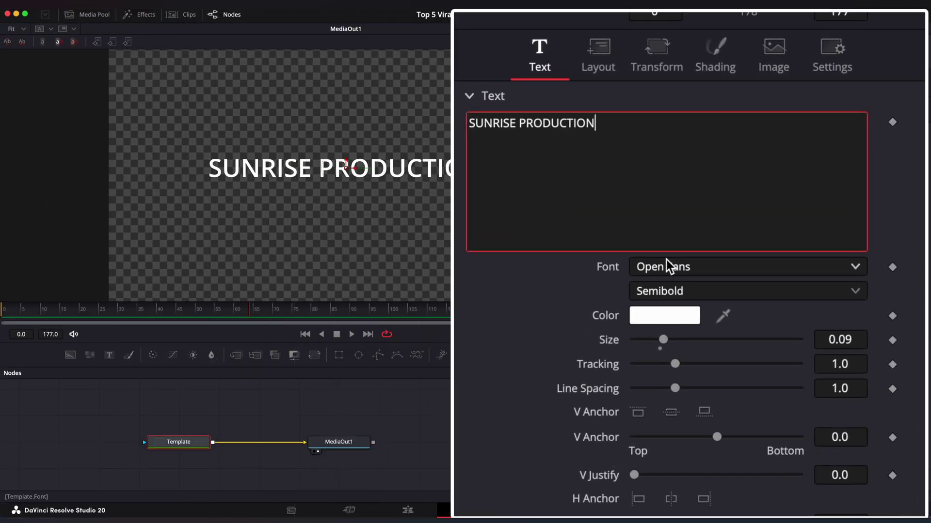
pyautogui.click(670, 265)
pyautogui.scroll(-10, 670, 265)
pyautogui.scroll(15, 671, 265)
pyautogui.scroll(-3, 748, 395)
pyautogui.press('Return')
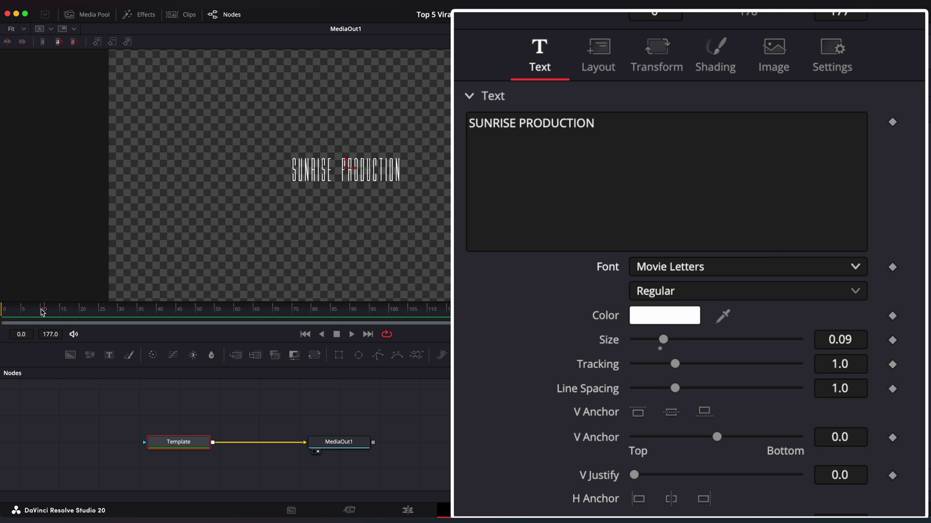
# Step: Keyframe the text's tracking from 1.3 at frame 0 to a smaller value at frame 177
pyautogui.click(844, 362)
pyautogui.write('1.3')
pyautogui.press('Return')
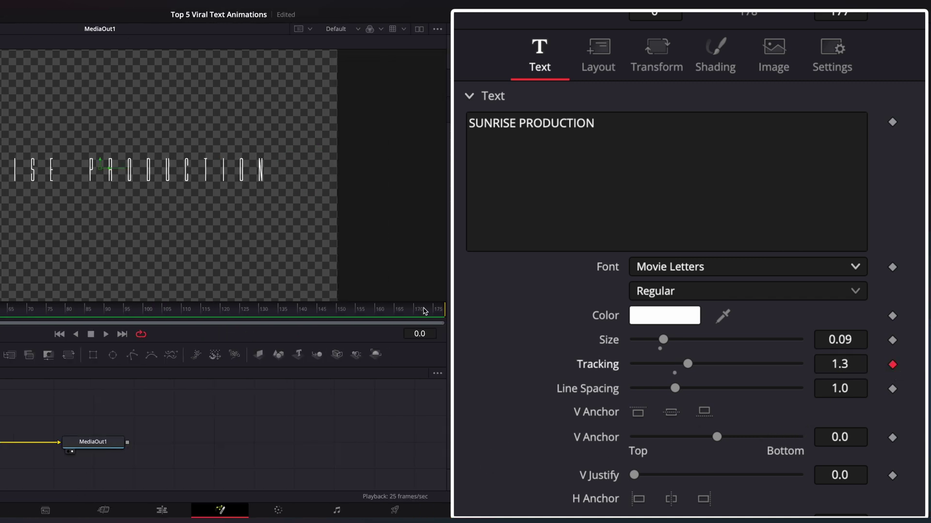
pyautogui.click(427, 311)
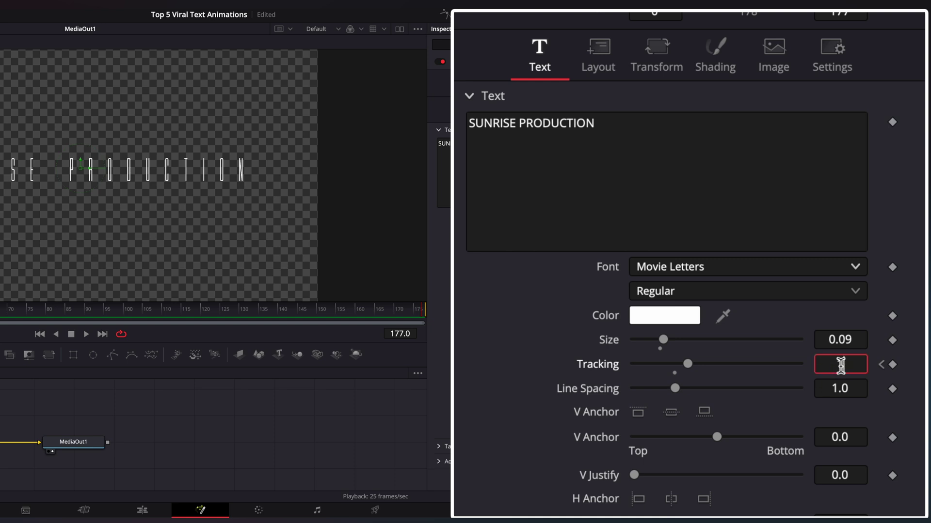
pyautogui.press('Return')
pyautogui.moveTo(418, 312); pyautogui.dragTo(272, 317)
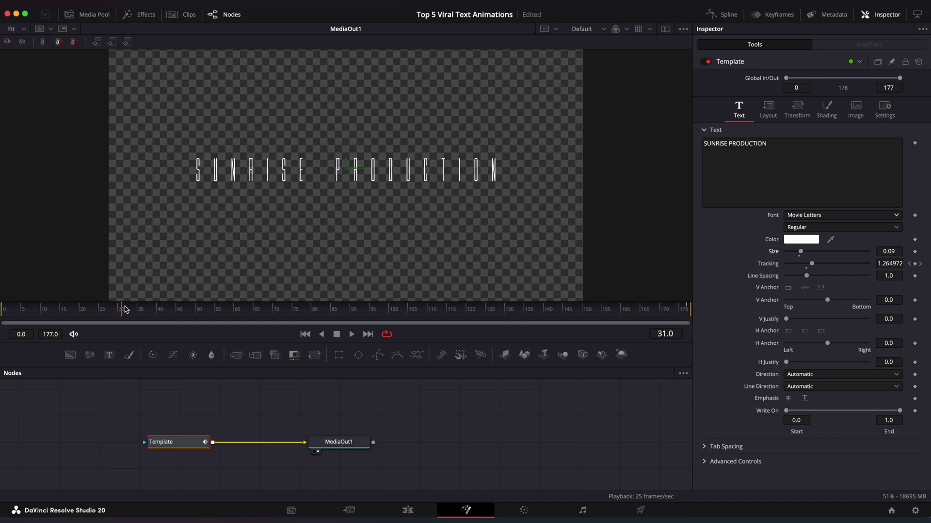
# Step: Add a Follower modifier to the "SUNRISE PRODUCTION" text and open its Shading settings
pyautogui.rightClick(561, 126)
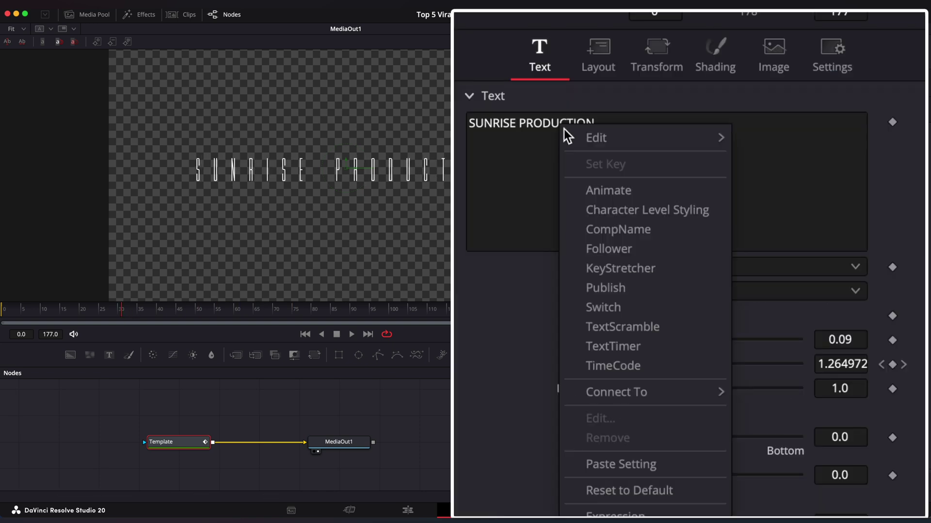
pyautogui.click(608, 244)
pyautogui.click(772, 89)
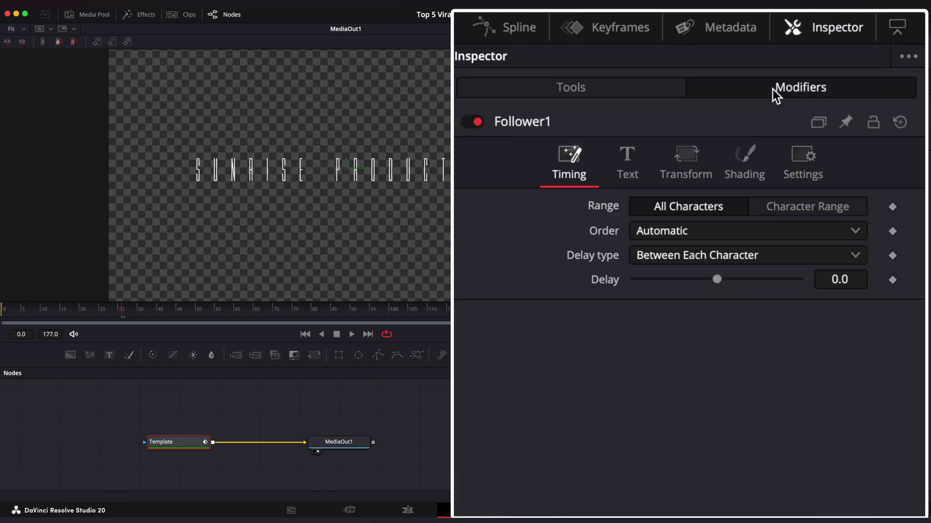
pyautogui.click(740, 165)
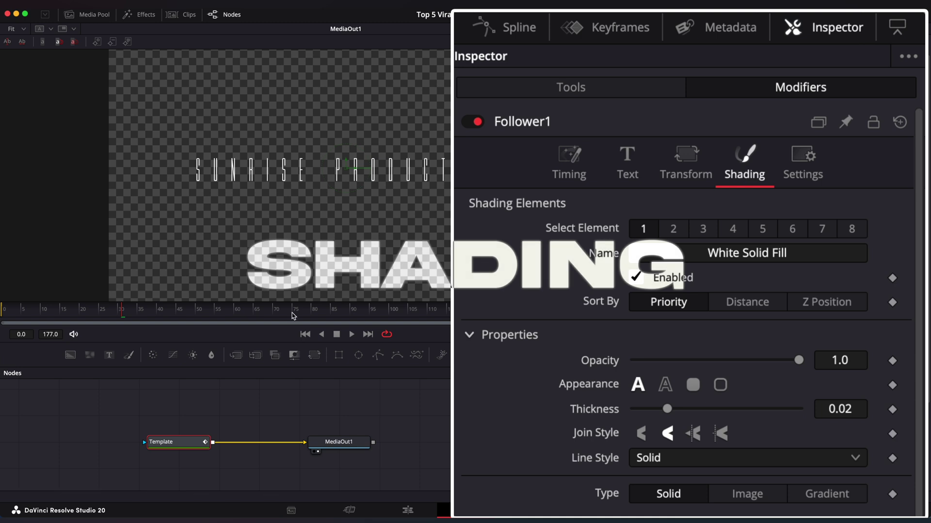
# Step: Keyframe the Follower's opacity from 0 to 1.0 and its Softness X and Y from 20 to 0 between frames 0 and 55
pyautogui.click(213, 313)
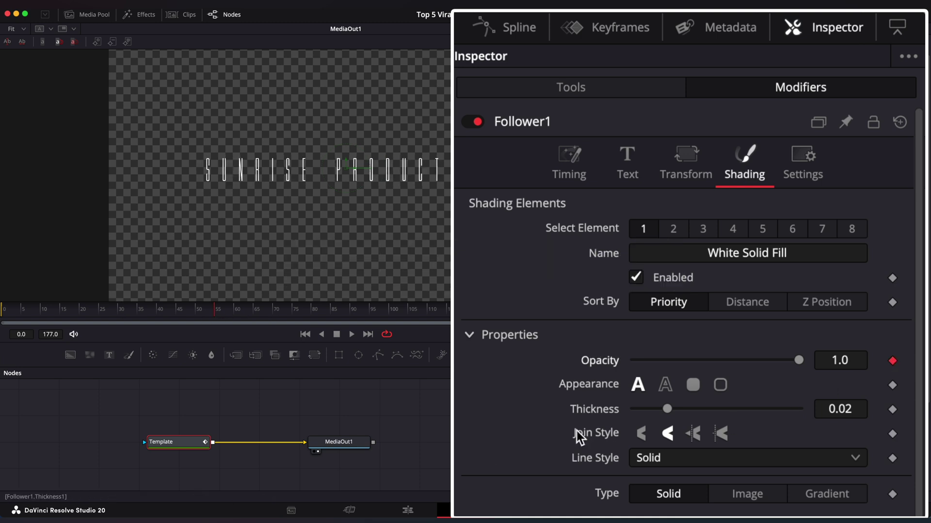
pyautogui.moveTo(790, 362); pyautogui.dragTo(555, 357)
pyautogui.click(20, 313)
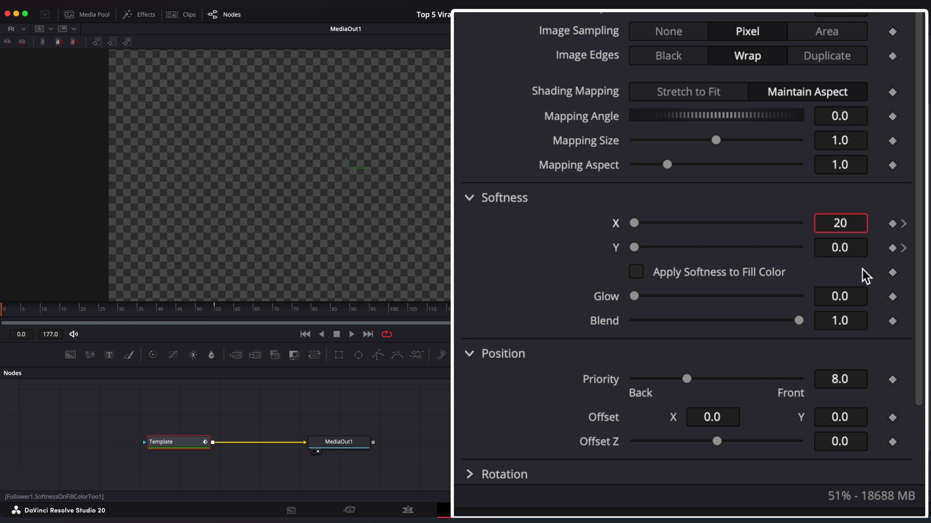
pyautogui.press('Return')
pyautogui.click(75, 311)
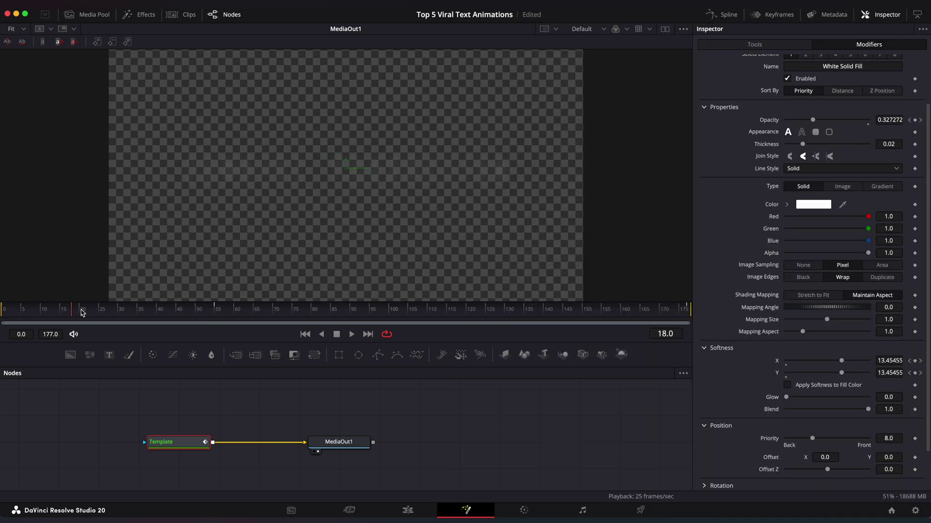
pyautogui.moveTo(203, 315); pyautogui.dragTo(111, 312)
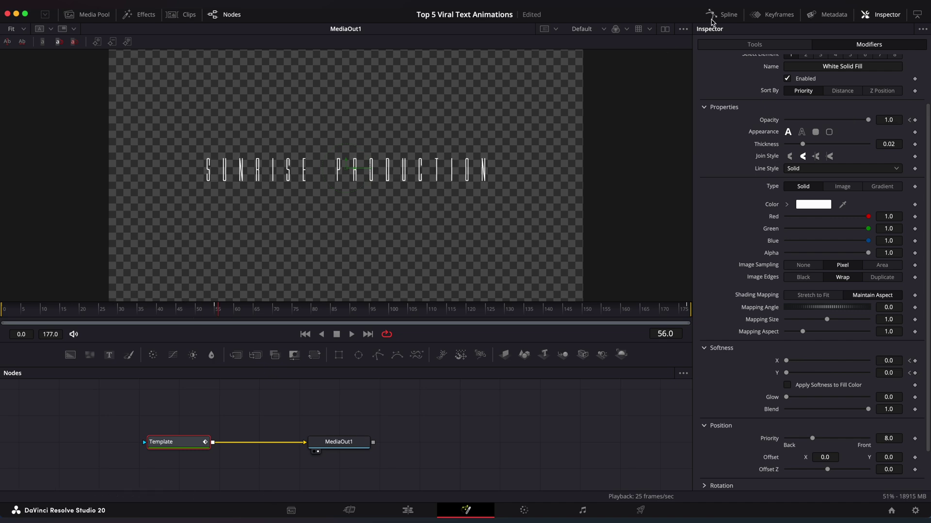
# Step: Show the Softness X 1 and Softness Y 1 curves in the Spline editor and smooth all their keyframes
pyautogui.click(711, 19)
pyautogui.click(378, 446)
pyautogui.click(378, 458)
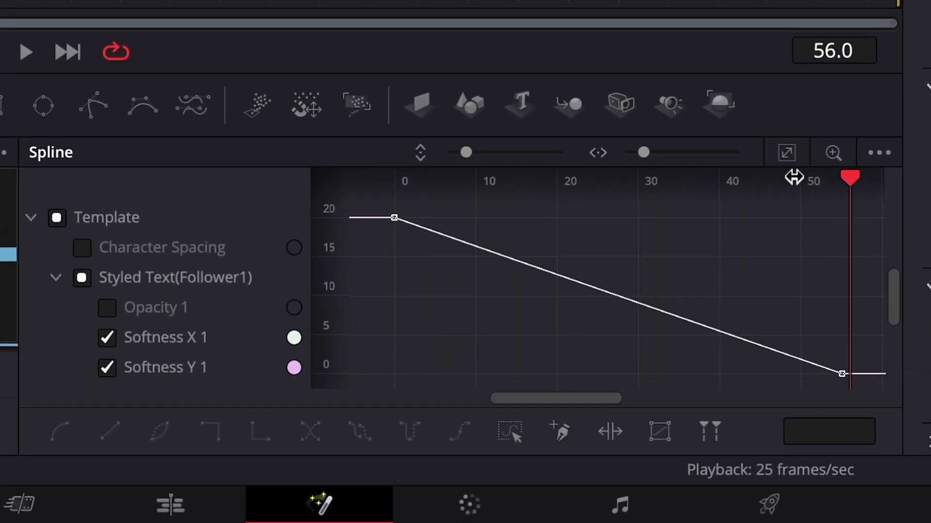
pyautogui.moveTo(863, 199); pyautogui.dragTo(727, 208)
pyautogui.moveTo(480, 207); pyautogui.dragTo(872, 388)
pyautogui.press('s')
# Step: Show only the Opacity 1 curve in the Spline editor, smooth its keyframes and lengthen the last keyframe's easing handle
pyautogui.click(106, 367)
pyautogui.click(107, 307)
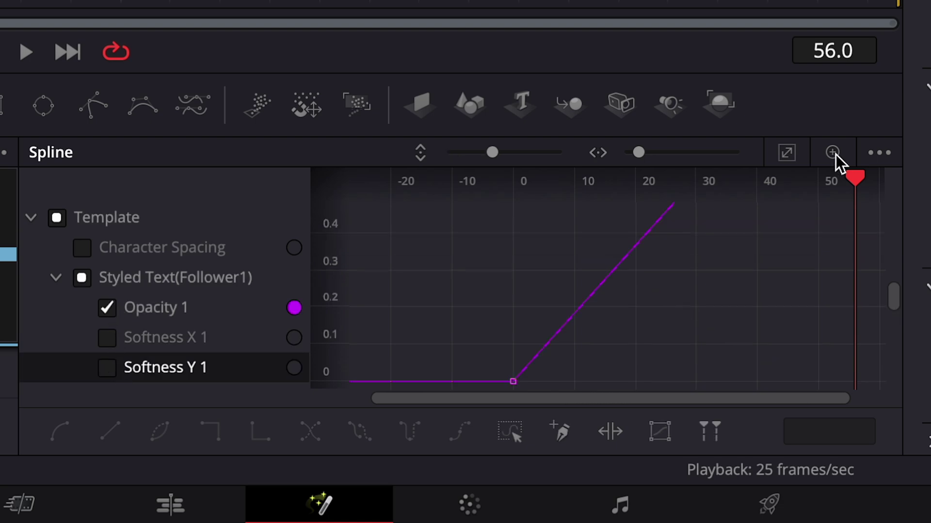
pyautogui.click(833, 153)
pyautogui.moveTo(873, 206); pyautogui.dragTo(385, 377)
pyautogui.press('s')
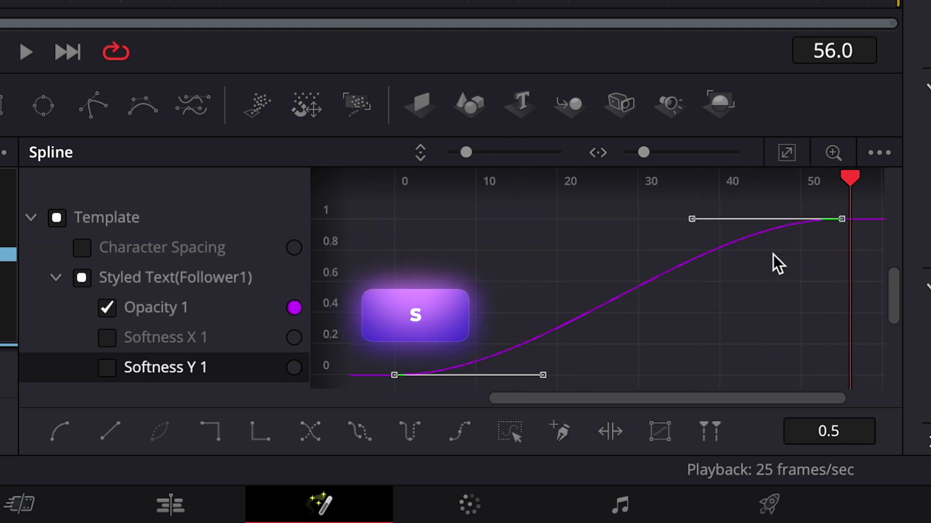
pyautogui.click(705, 219)
pyautogui.moveTo(705, 220); pyautogui.dragTo(601, 222)
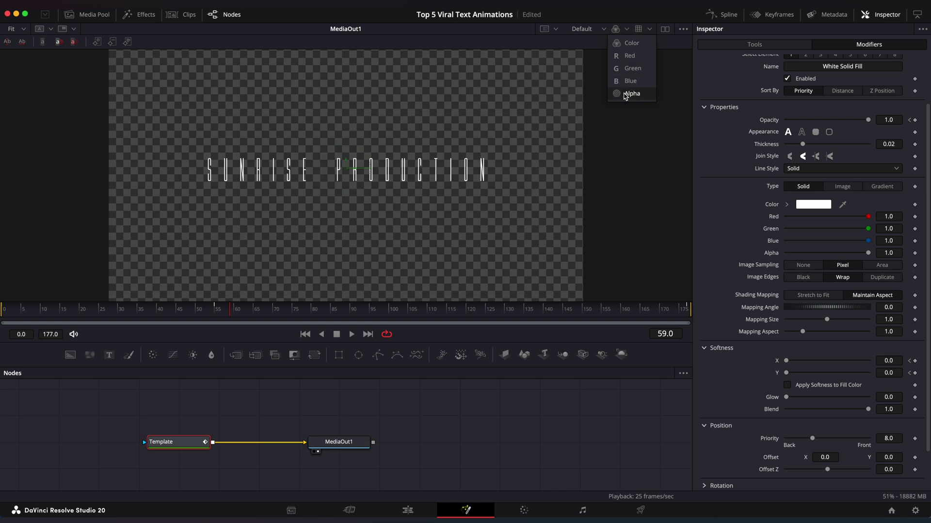
# Step: Display the alpha channel in the viewer and play the "SUNRISE PRODUCTION" animation from frame 0
pyautogui.click(625, 96)
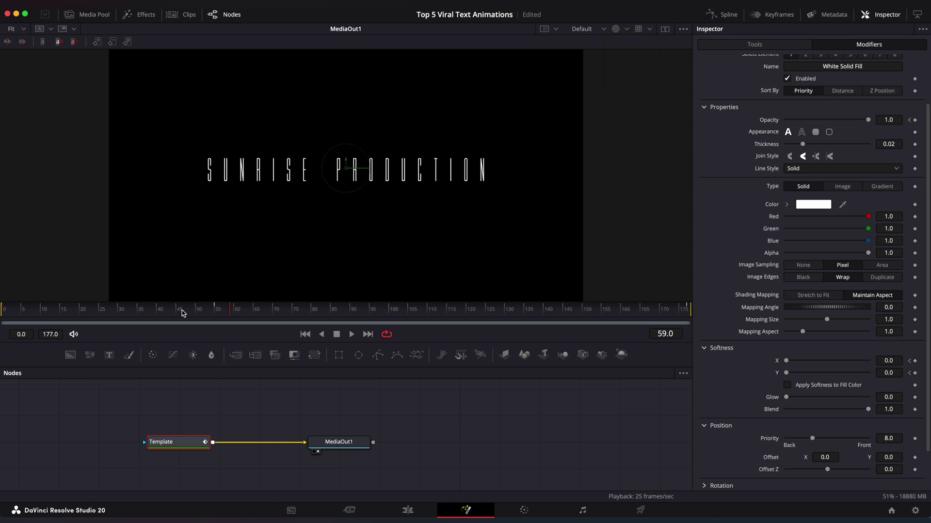
pyautogui.click(3, 309)
pyautogui.press('space')
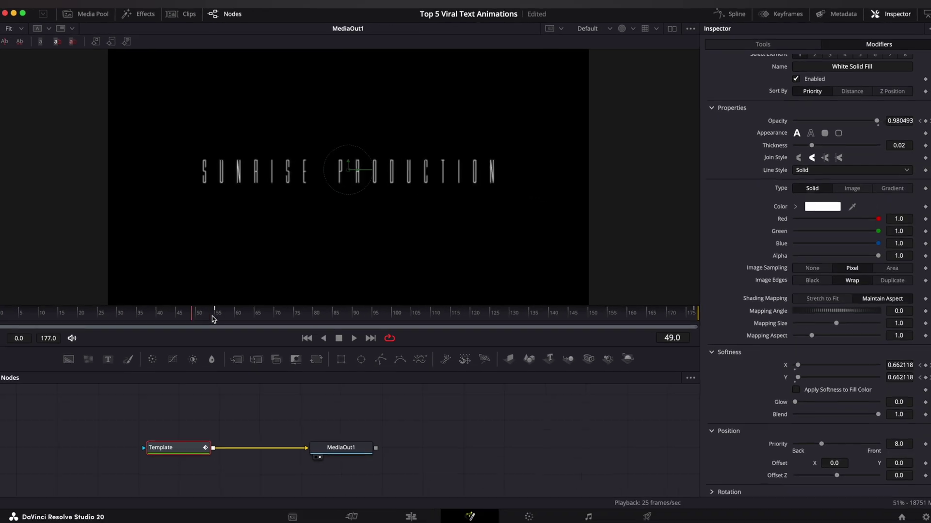
# Step: Set the Follower's timing order to Completely Random with a delay of 1.5, and preview the letter animation
pyautogui.click(214, 316)
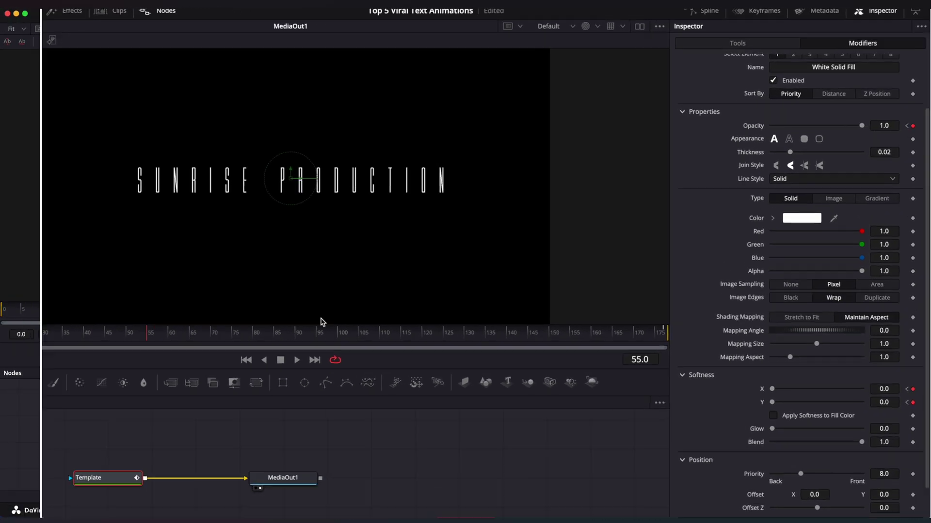
pyautogui.scroll(3, 782, 139)
pyautogui.click(766, 82)
pyautogui.click(656, 173)
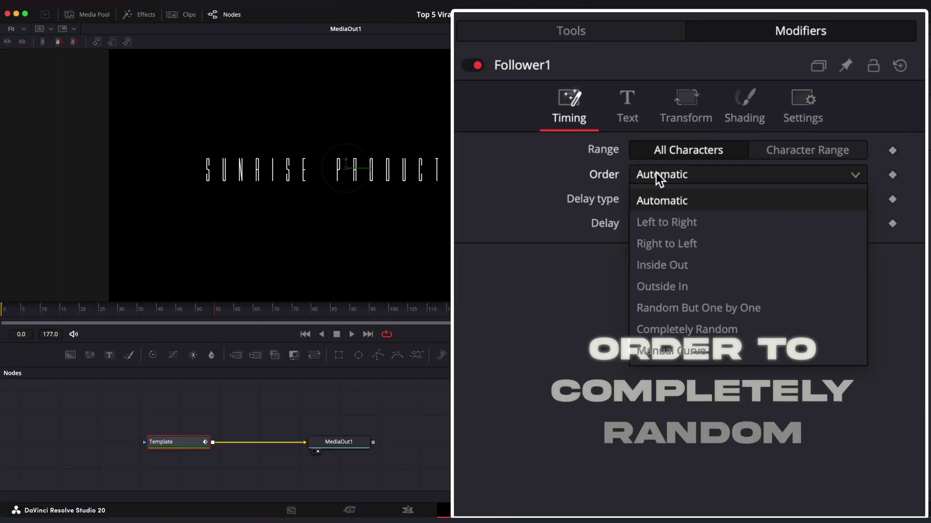
pyautogui.click(681, 329)
pyautogui.moveTo(718, 223); pyautogui.dragTo(723, 223)
pyautogui.moveTo(216, 313); pyautogui.dragTo(71, 314)
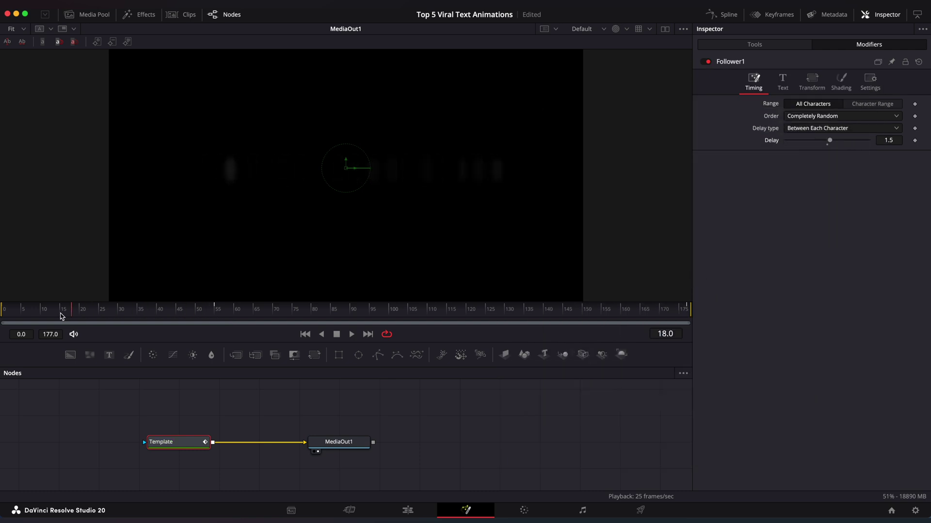
pyautogui.press('space')
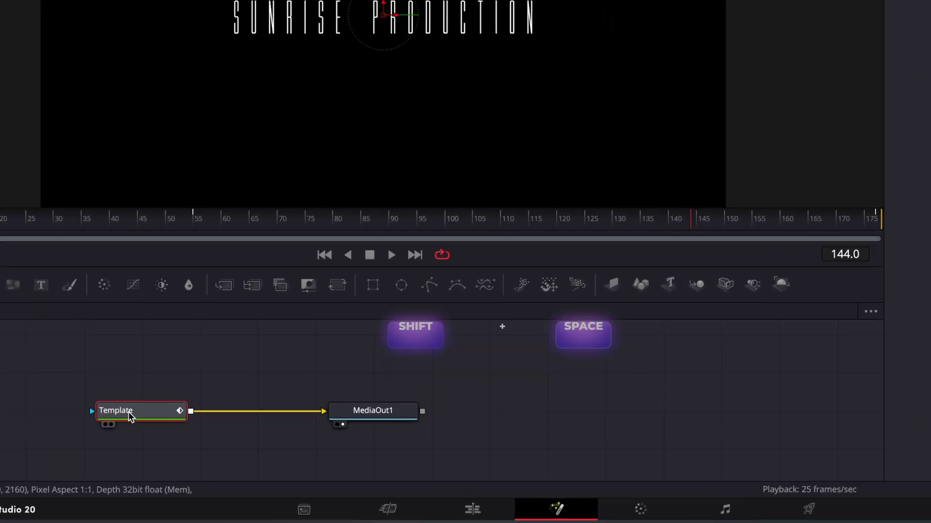
# Step: Insert a Transform node between Template and MediaOut1 and keyframe its Size, starting at 1.0 on frame 0
pyautogui.hotkey('shift', 'space')
pyautogui.write('trans')
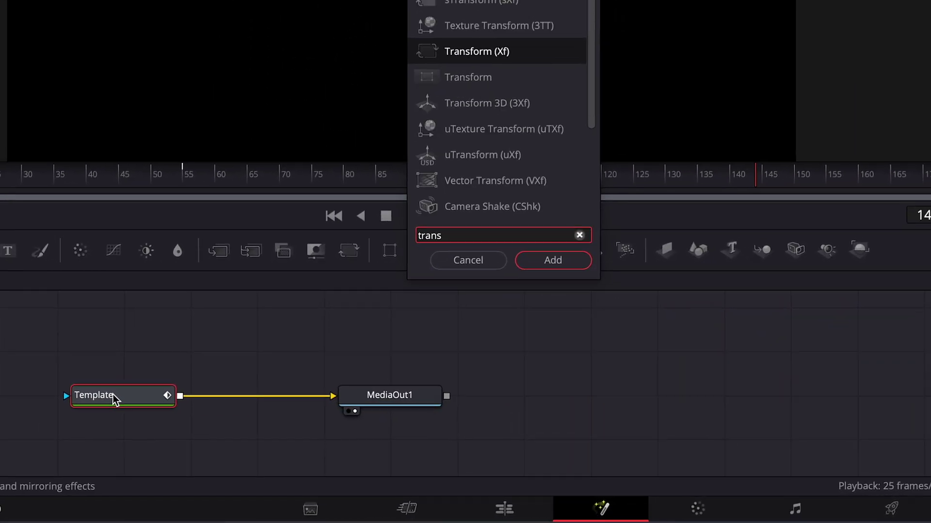
pyautogui.press('Return')
pyautogui.click(443, 170)
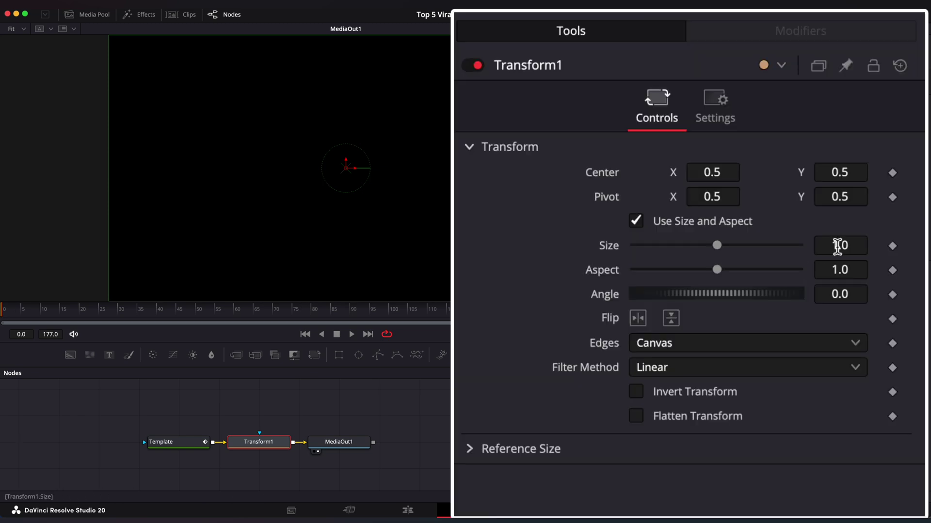
pyautogui.click(892, 246)
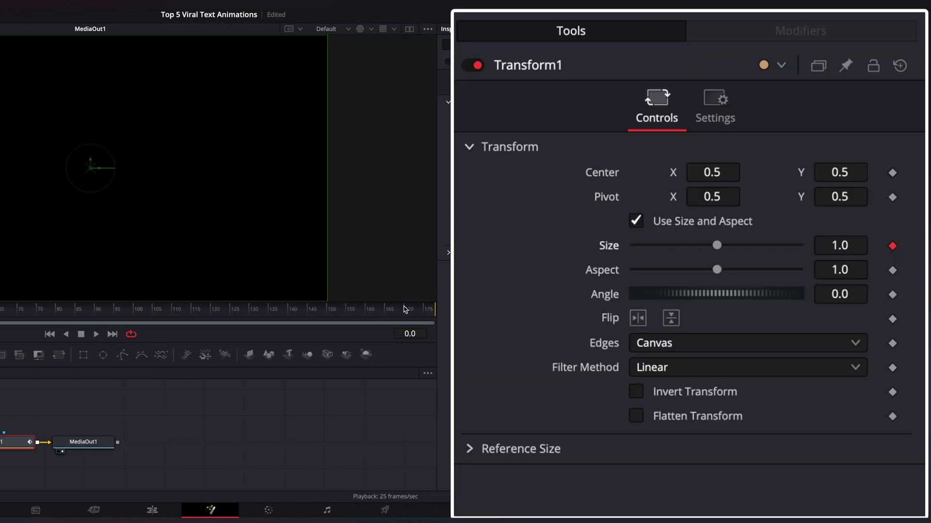
pyautogui.press('Tab')
# Step: Return to the Edit page and play the finished title over the Sunrise Over The Earth clip
pyautogui.click(153, 510)
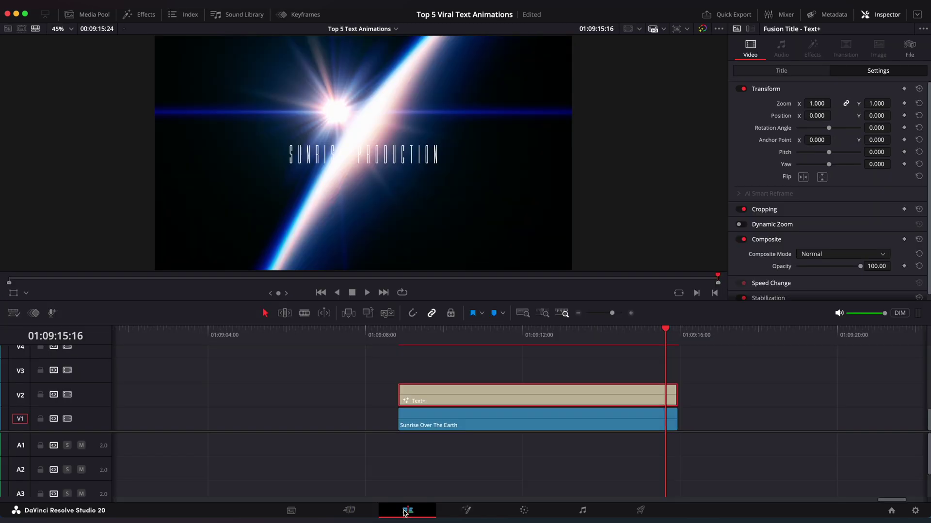
pyautogui.click(400, 341)
pyautogui.press('space')
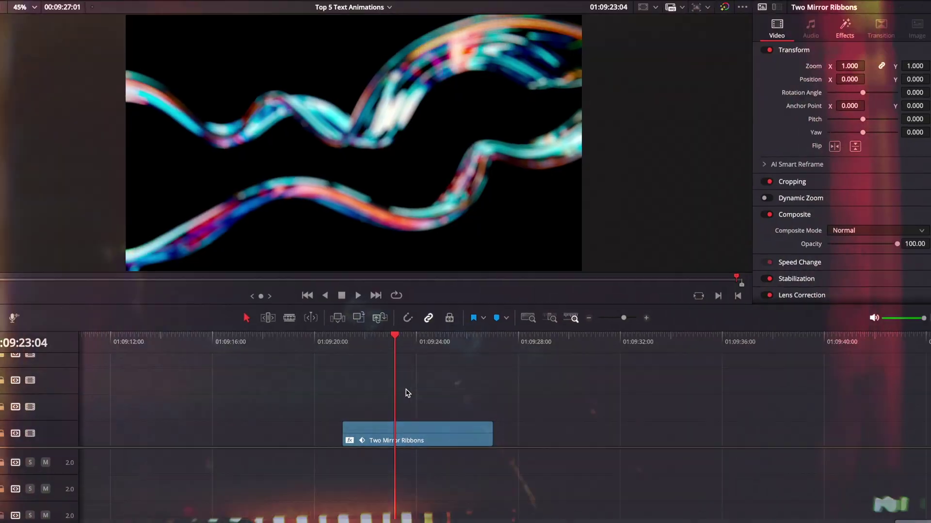
# Step: Place a Text+ title on track V2 above the Two Mirror Ribbons clip and extend it to the clip's end
pyautogui.click(160, 21)
pyautogui.moveTo(151, 259); pyautogui.dragTo(569, 398)
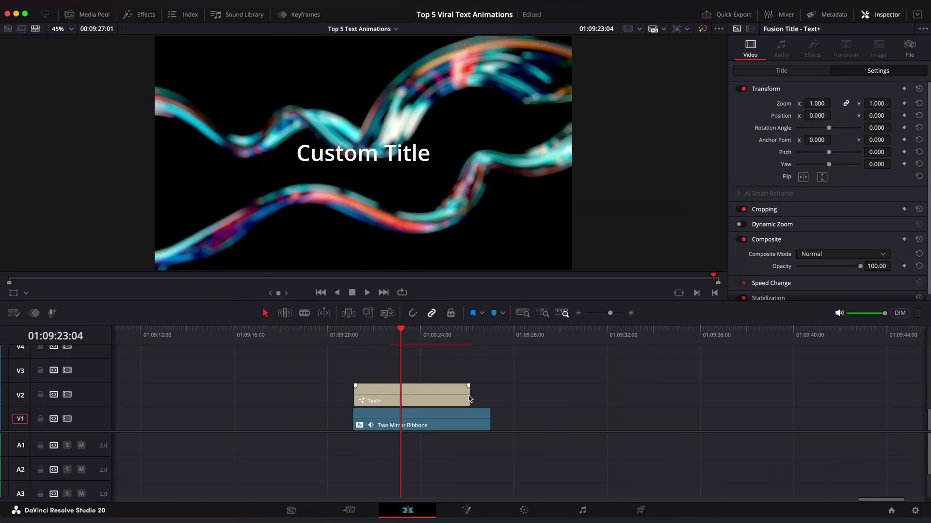
pyautogui.moveTo(469, 399); pyautogui.dragTo(490, 399)
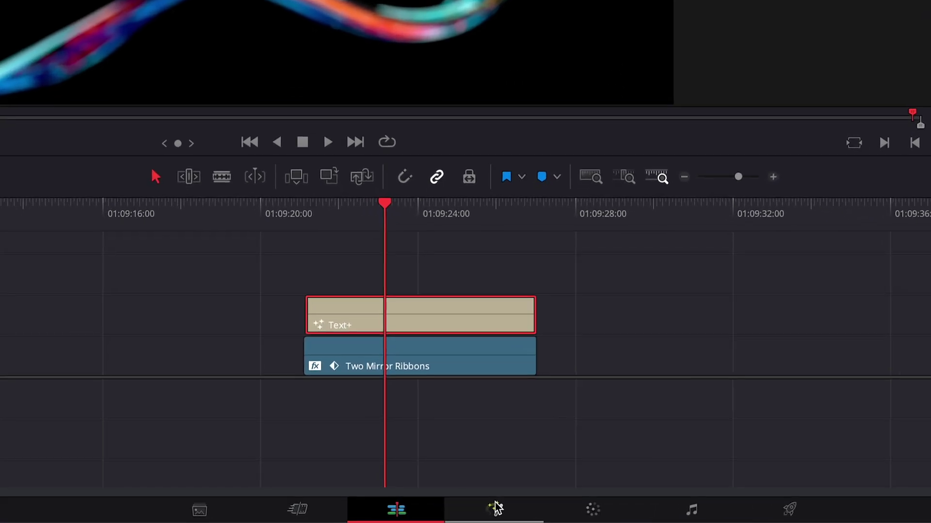
# Step: Open the new Text+ title in Fusion and replace its text with "Push the boundaries"
pyautogui.click(487, 508)
pyautogui.moveTo(739, 143); pyautogui.dragTo(702, 147)
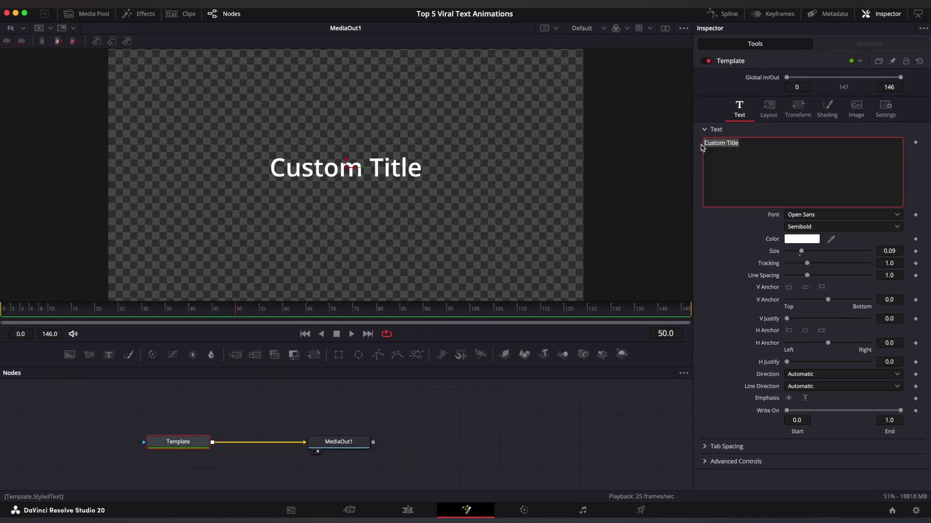
pyautogui.press('BackSpace')
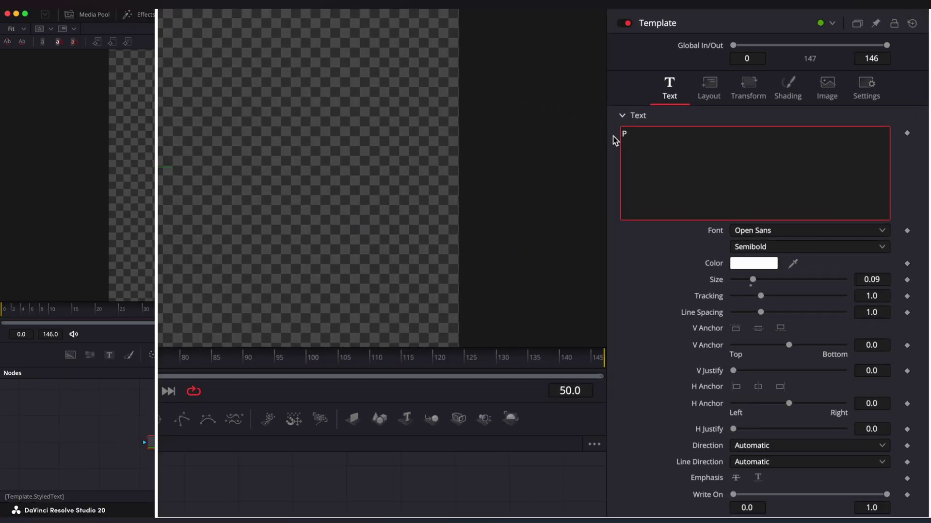
pyautogui.write('Push the boundaries')
# Step: Set the title's font to Montserrat ExtraBold and its size to 0.074
pyautogui.click(801, 216)
pyautogui.scroll(10, 679, 388)
pyautogui.scroll(-3, 678, 388)
pyautogui.click(673, 512)
pyautogui.click(678, 284)
pyautogui.click(673, 460)
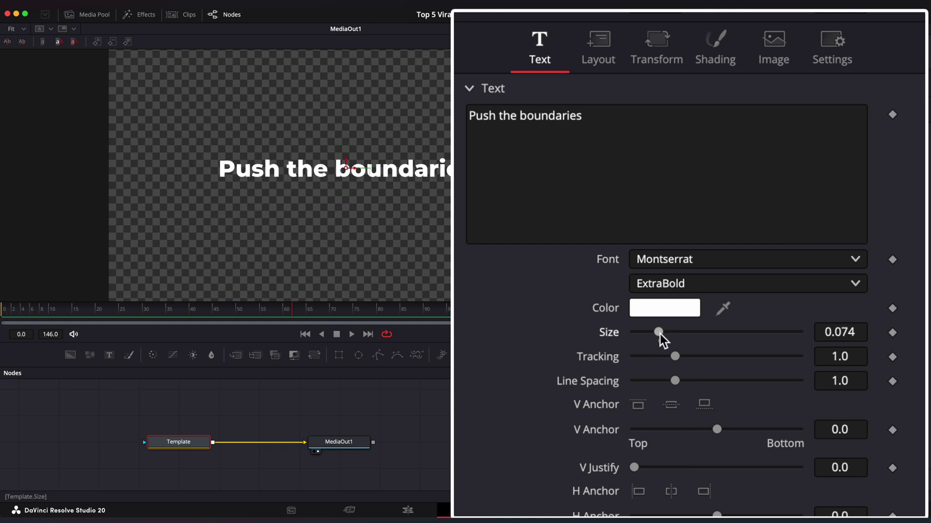
# Step: Add a Follower modifier to the "Push the boundaries" text and keyframe its shading opacity from 0.0 at frame 0 to 1.0 at frame 41
pyautogui.rightClick(535, 117)
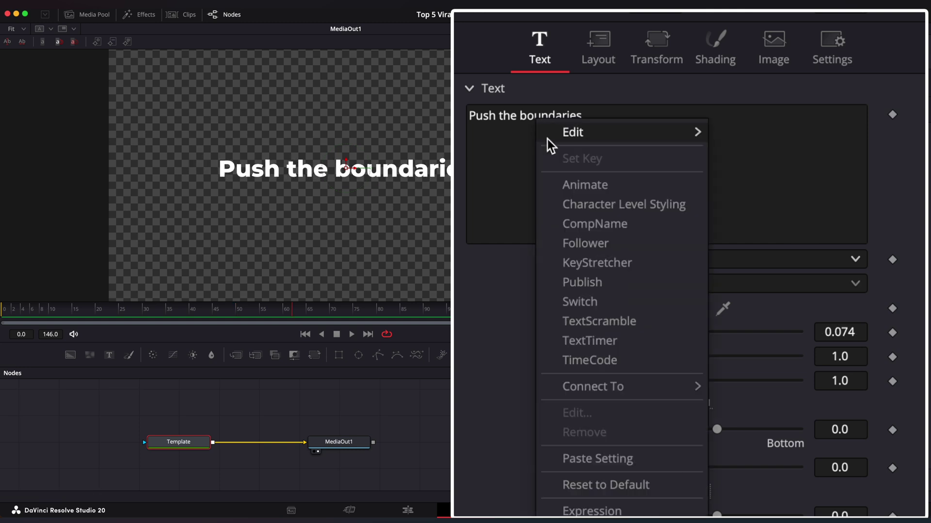
pyautogui.click(592, 243)
pyautogui.click(773, 57)
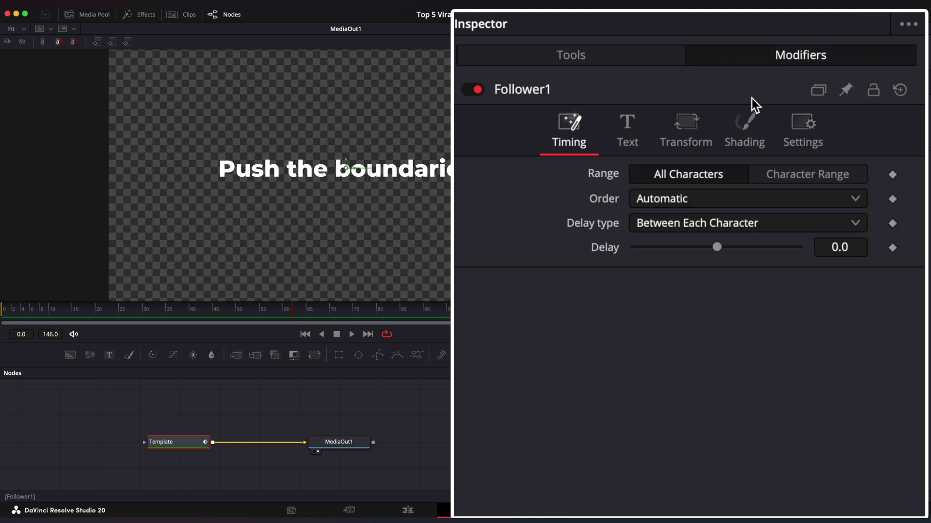
pyautogui.click(744, 131)
pyautogui.scroll(-5, 732, 152)
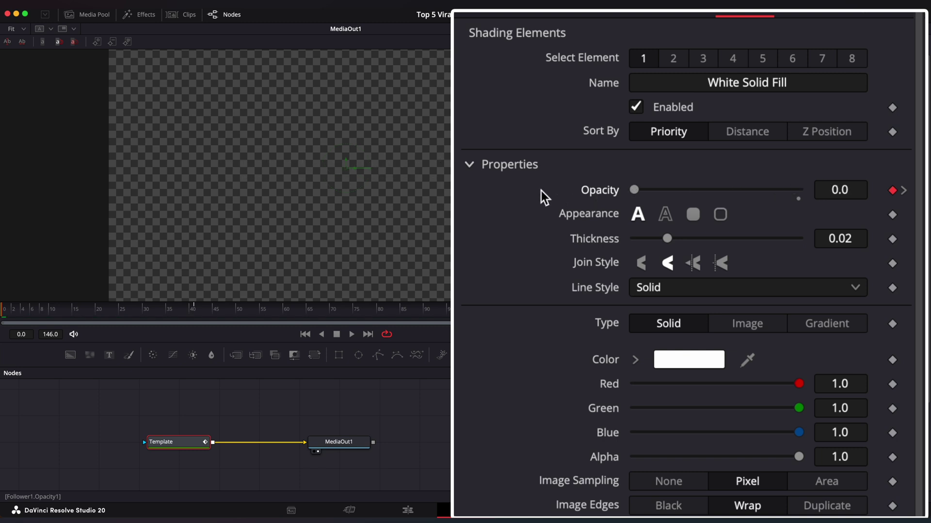
# Step: Keyframe the Follower's Softness X and Y from 15 at frame 0 to 0 at frame 41
pyautogui.scroll(-8, 571, 429)
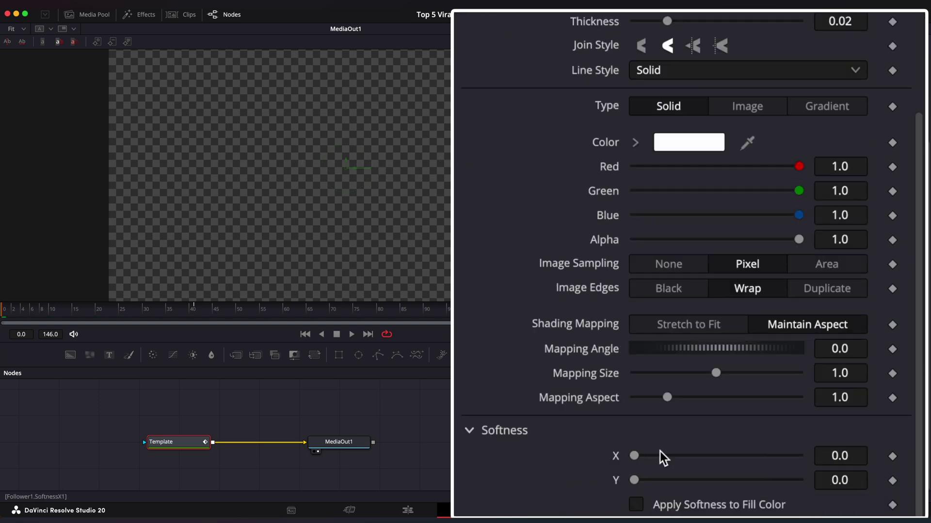
pyautogui.click(842, 271)
pyautogui.write('15')
pyautogui.click(839, 295)
pyautogui.write('15')
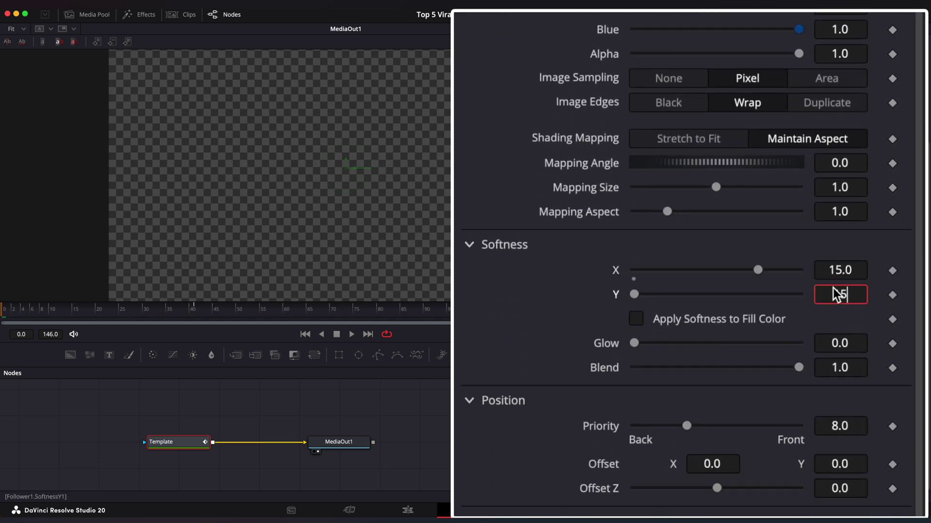
pyautogui.click(196, 315)
pyautogui.moveTo(683, 275); pyautogui.dragTo(611, 275)
pyautogui.moveTo(758, 294); pyautogui.dragTo(557, 287)
# Step: Preview the blur fade-in and smooth the Softness X 1 and Softness Y 1 keyframes in the Spline editor
pyautogui.moveTo(208, 316); pyautogui.dragTo(29, 312)
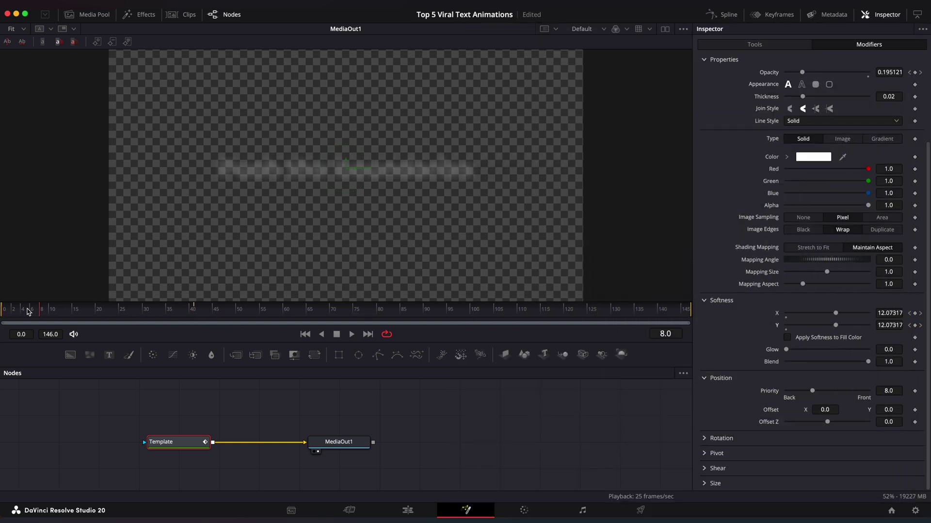
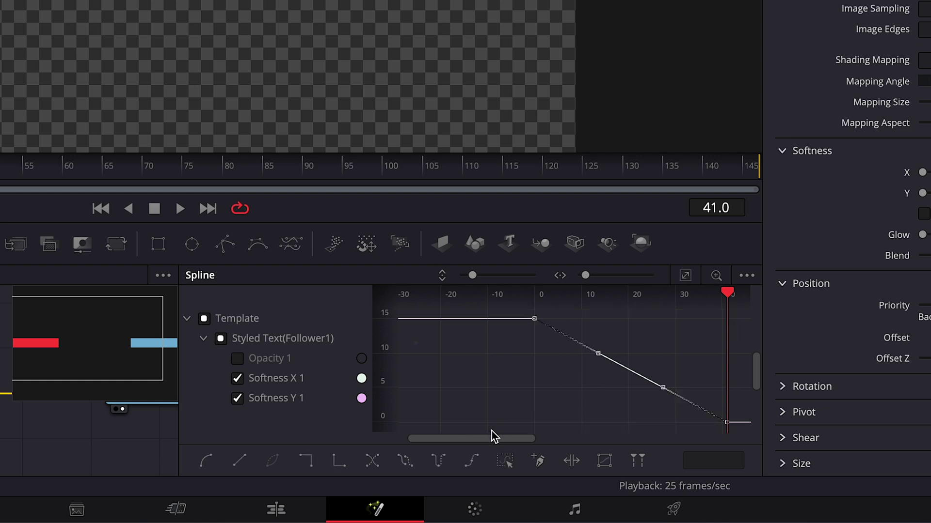
pyautogui.press('s')
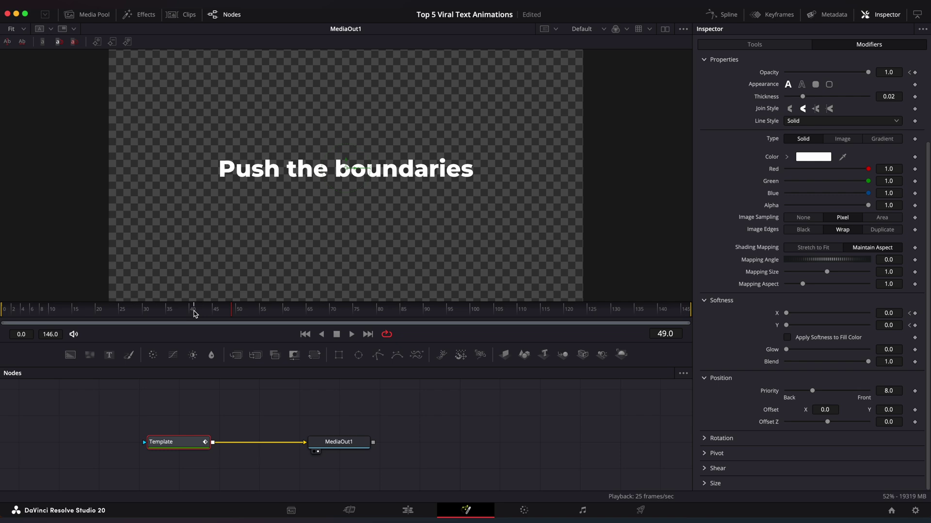
# Step: Keyframe the Follower's position Offset Y from -0.614 at frame 0 to 0.0 at frame 35
pyautogui.moveTo(193, 314); pyautogui.dragTo(166, 315)
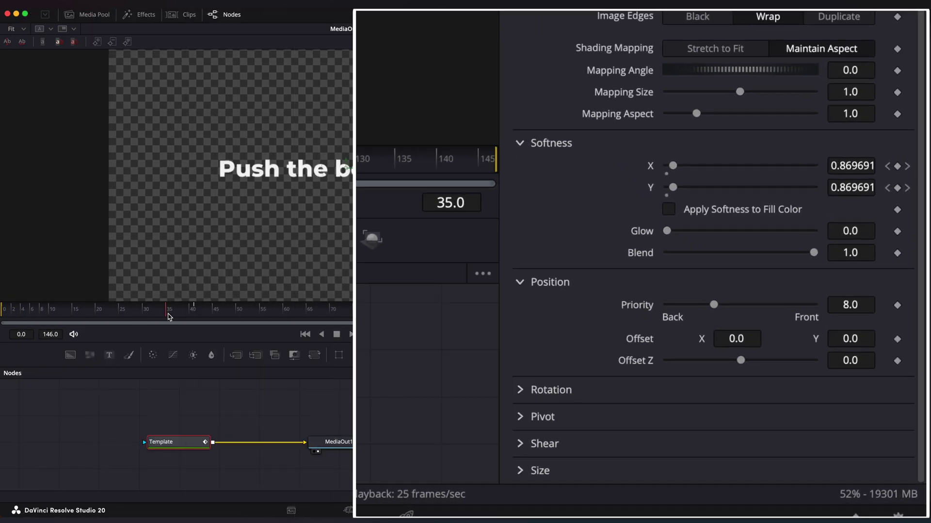
pyautogui.click(892, 320)
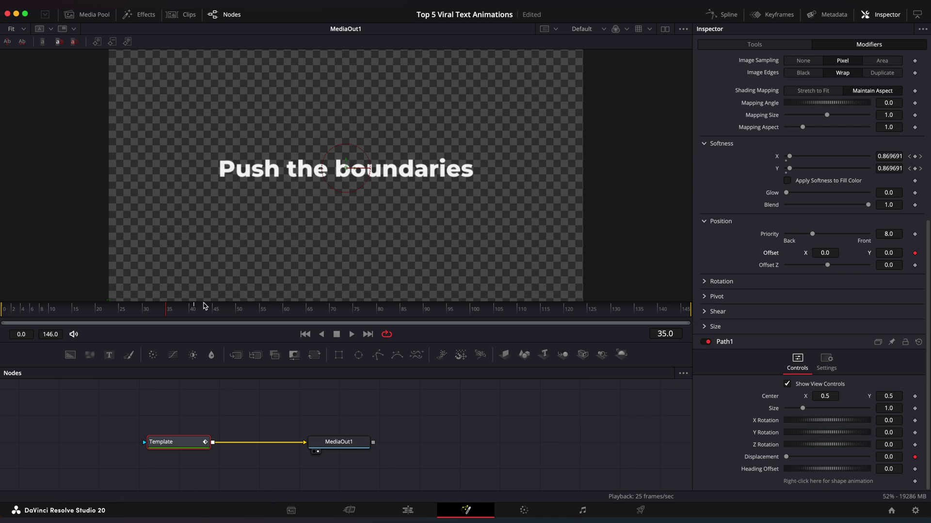
pyautogui.moveTo(205, 307); pyautogui.dragTo(3, 315)
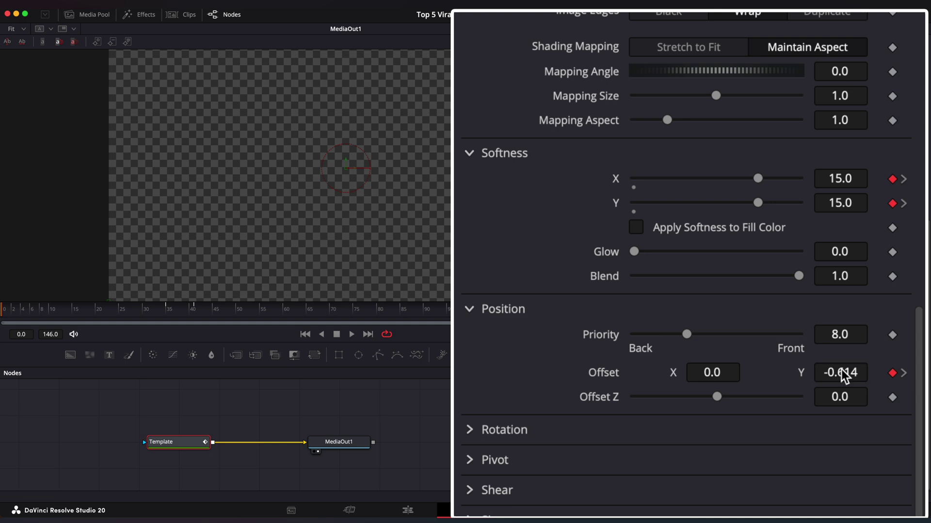
# Step: Add an overshoot keyframe at frame 22 with the Follower's Offset Y at about 0.07
pyautogui.moveTo(15, 312); pyautogui.dragTo(107, 314)
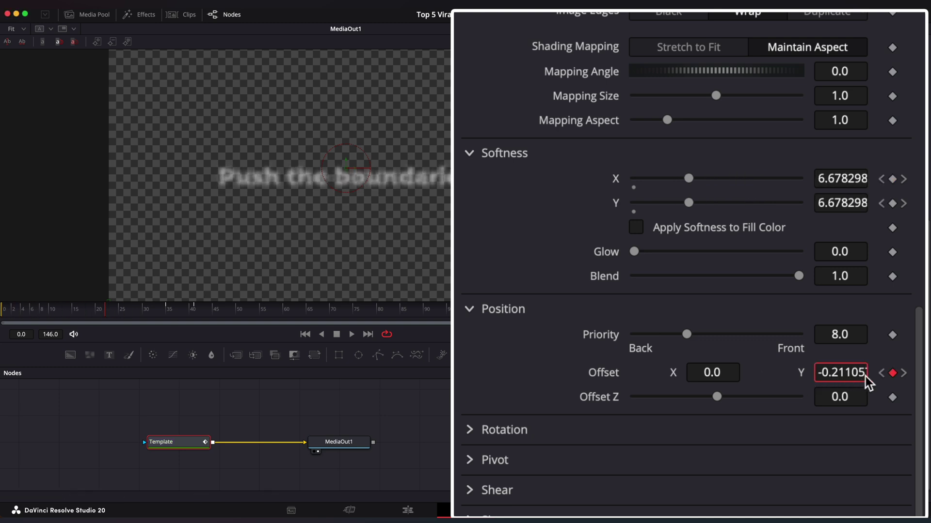
pyautogui.moveTo(865, 376); pyautogui.dragTo(913, 376)
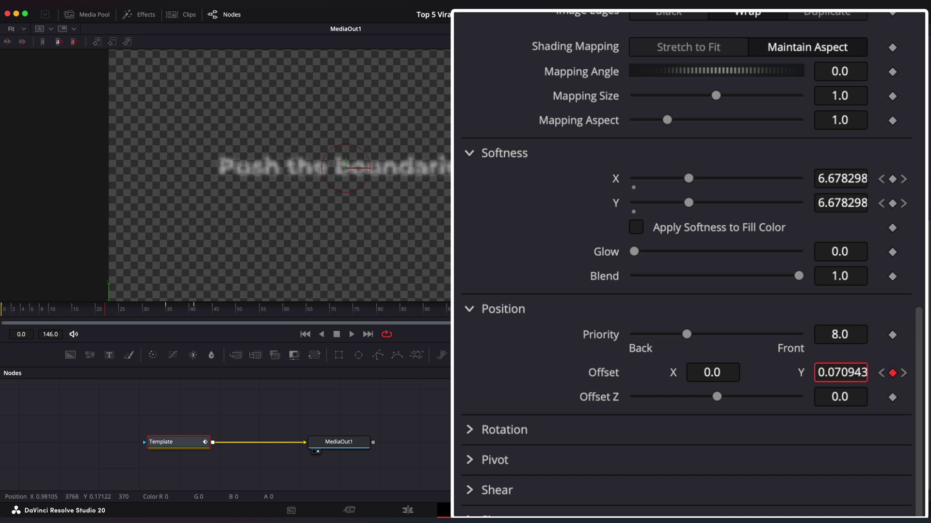
pyautogui.moveTo(108, 315)
pyautogui.mouseDown()
pyautogui.moveTo(38, 313)
pyautogui.moveTo(183, 312)
pyautogui.moveTo(62, 313)
pyautogui.moveTo(141, 313)
pyautogui.moveTo(108, 312)
pyautogui.mouseUp()
# Step: Show the Offset 1 path's Displacement curve in the Spline editor and smooth its keyframes
pyautogui.hotkey('shift', 's')
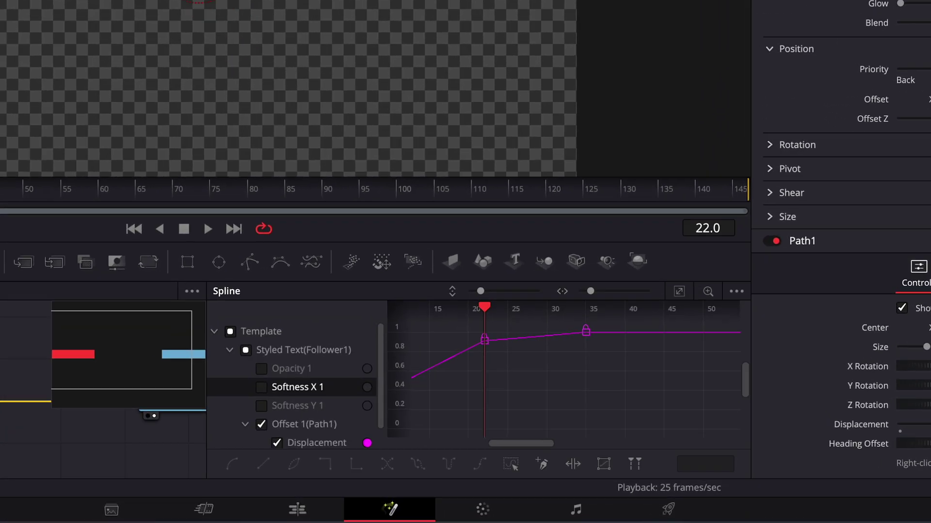
pyautogui.moveTo(483, 405); pyautogui.dragTo(621, 402)
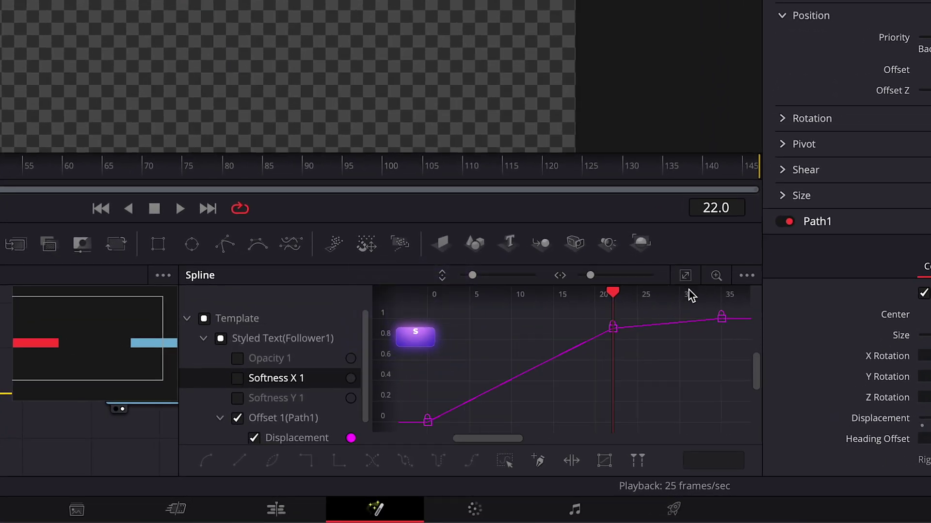
pyautogui.moveTo(487, 412); pyautogui.dragTo(412, 432)
pyautogui.hotkey('shift', 's')
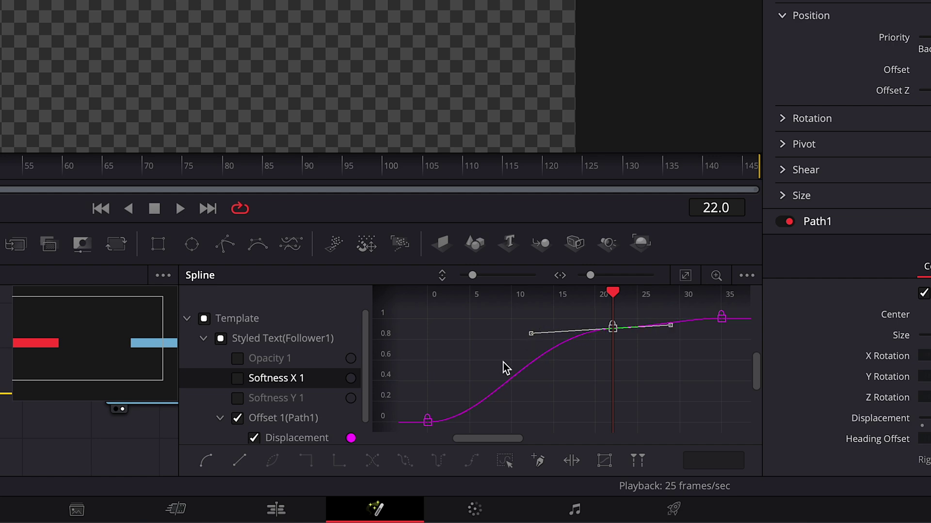
# Step: Lengthen the easing handle of the first Displacement keyframe and preview the title's rising motion from the start
pyautogui.moveTo(488, 423); pyautogui.dragTo(503, 422)
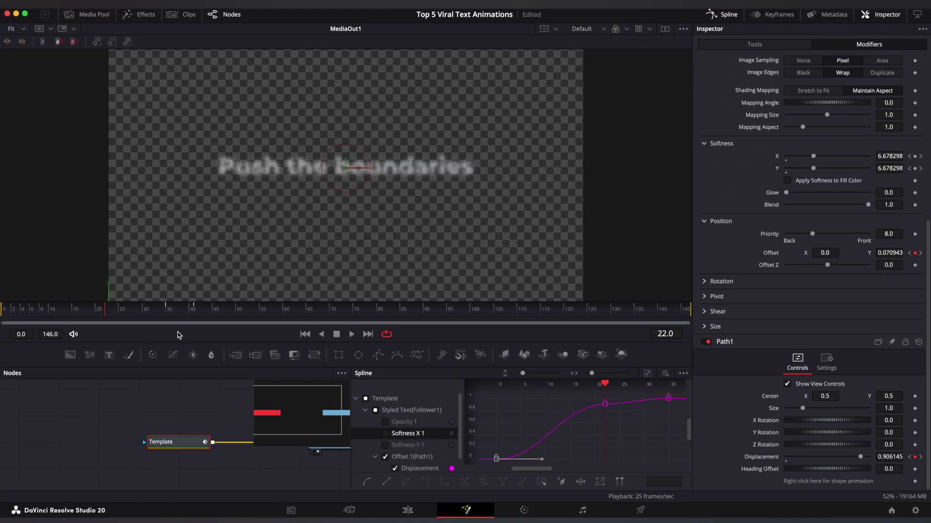
pyautogui.moveTo(106, 310); pyautogui.dragTo(58, 314)
pyautogui.press('space')
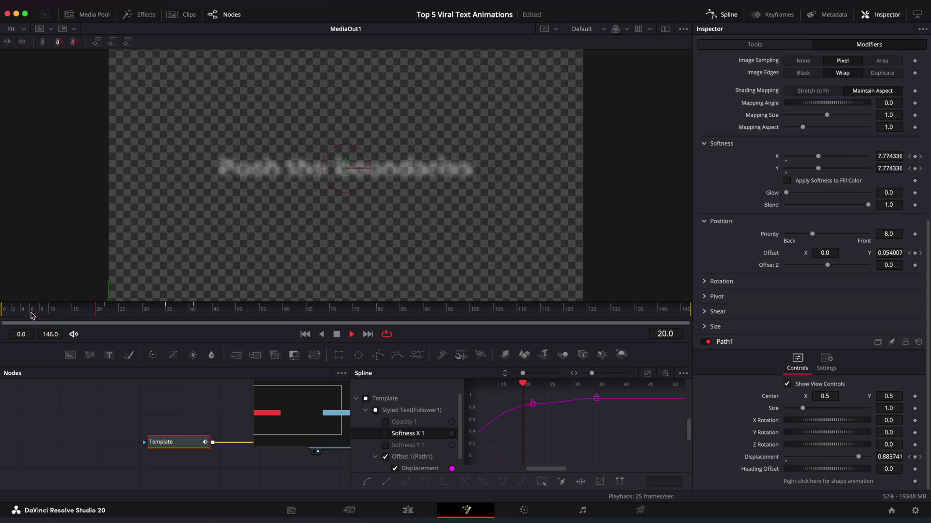
pyautogui.click(712, 16)
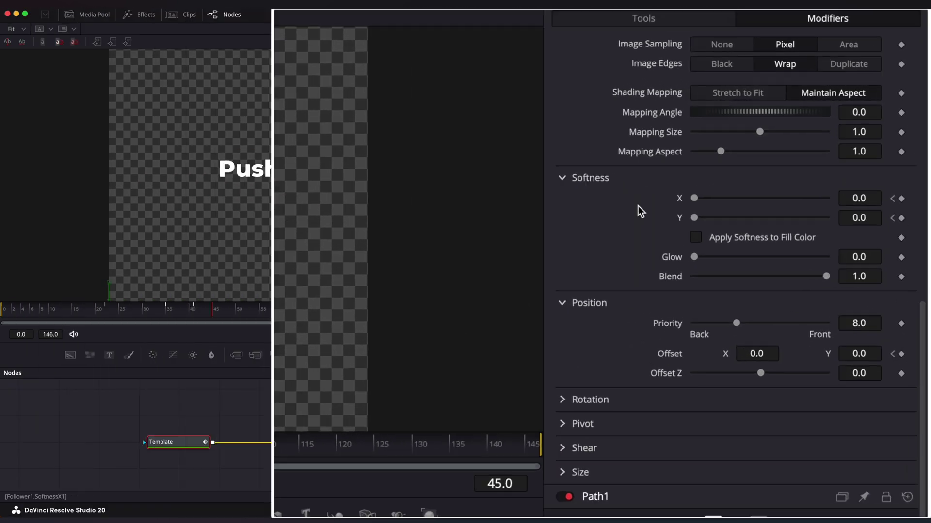
# Step: Set the Follower's delay between each character to 1.5
pyautogui.scroll(10, 751, 165)
pyautogui.click(753, 84)
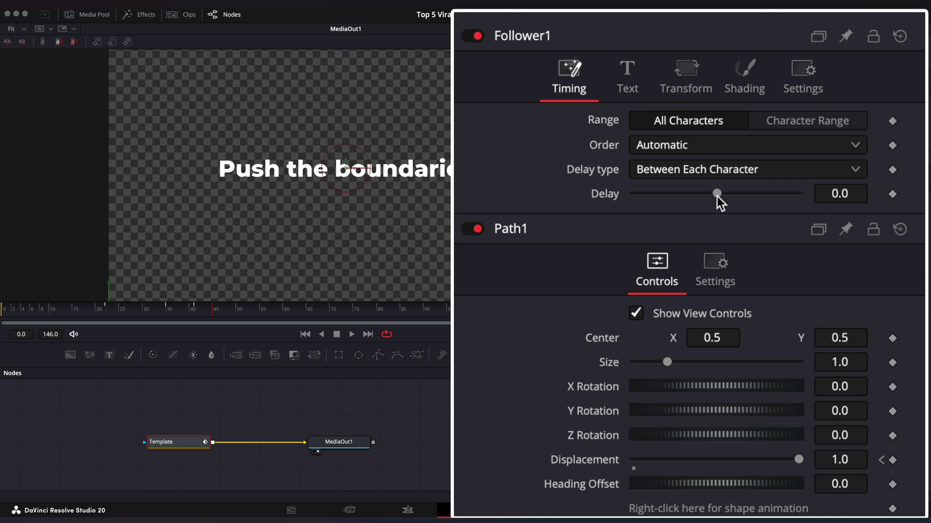
pyautogui.moveTo(717, 193); pyautogui.dragTo(723, 194)
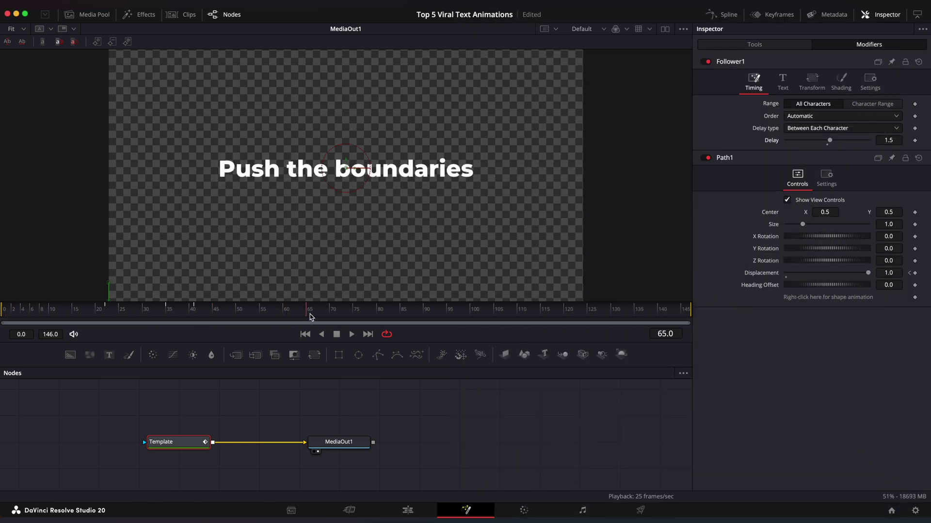
# Step: Switch the viewer background to black and preview the staggered character animation from the first frame
pyautogui.click(628, 93)
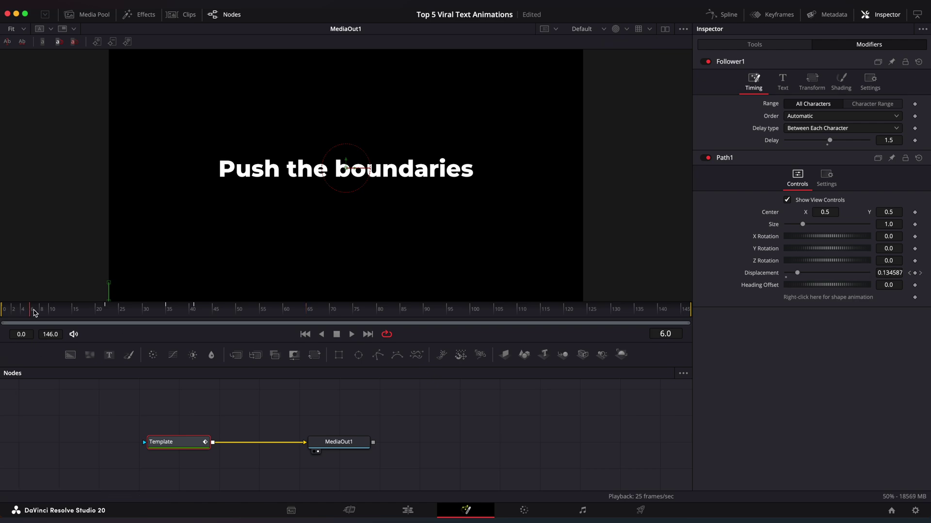
pyautogui.moveTo(33, 310); pyautogui.dragTo(4, 312)
pyautogui.press('space')
# Step: Show the title's keyframes in the Keyframes editor and copy the Follower's opacity keyframes
pyautogui.click(768, 15)
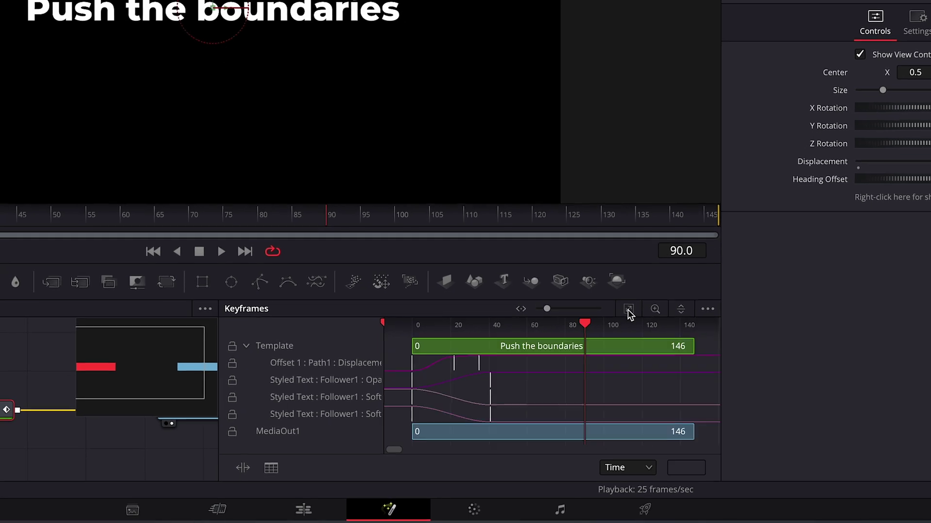
pyautogui.click(499, 363)
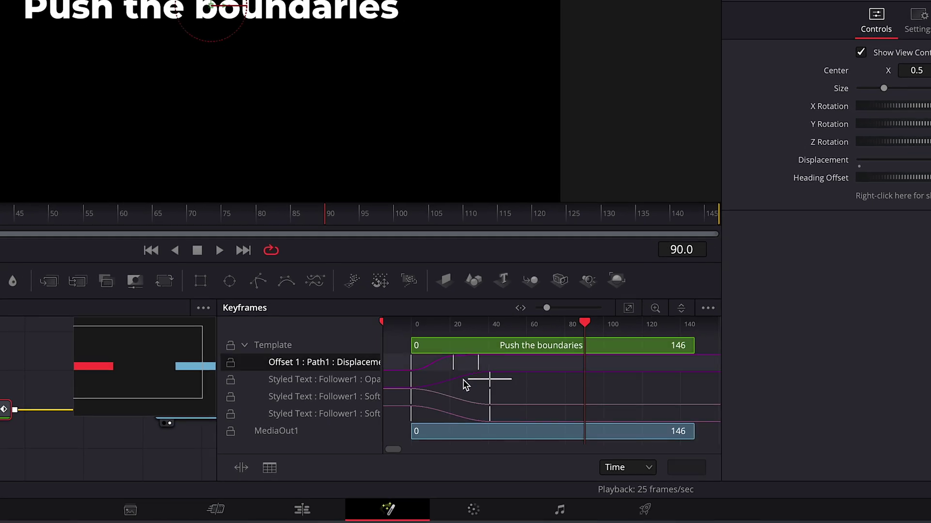
pyautogui.click(405, 383)
pyautogui.rightClick(405, 383)
pyautogui.click(424, 44)
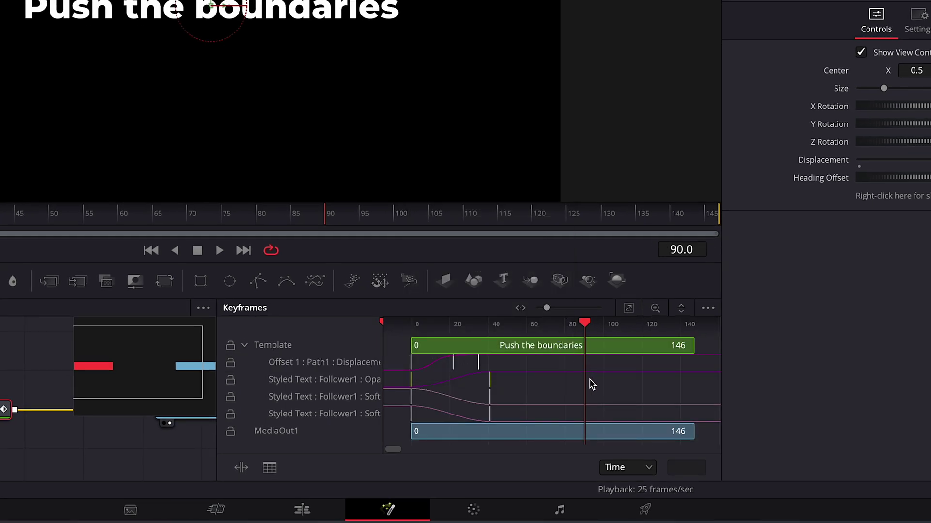
# Step: Paste the opacity keyframes near the end and swap their order to fade out from frame 80 to about frame 113
pyautogui.rightClick(590, 379)
pyautogui.click(642, 58)
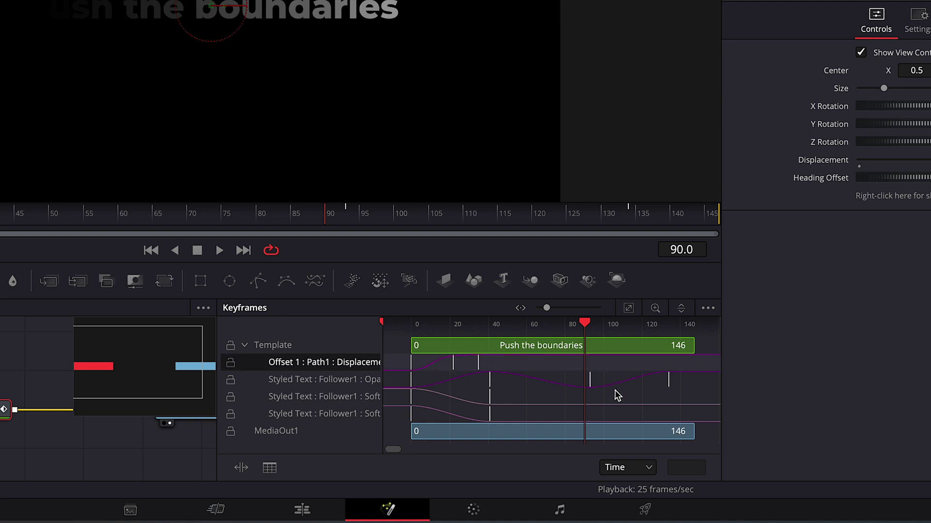
pyautogui.moveTo(586, 388); pyautogui.dragTo(616, 387)
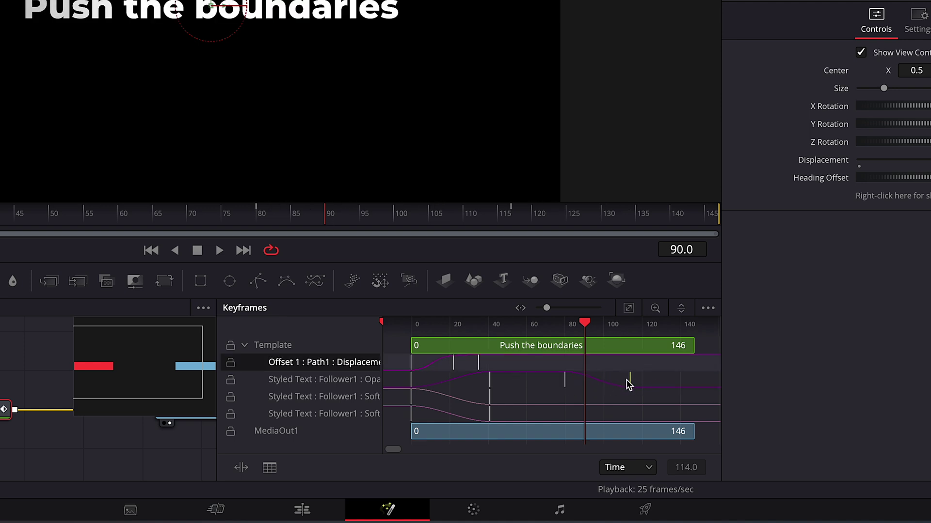
# Step: Duplicate the Softness X keyframes as a reversed blur-out from frame 80 to about 113, and copy the Softness Y keyframes
pyautogui.moveTo(526, 397); pyautogui.dragTo(407, 407)
pyautogui.rightClick(406, 397)
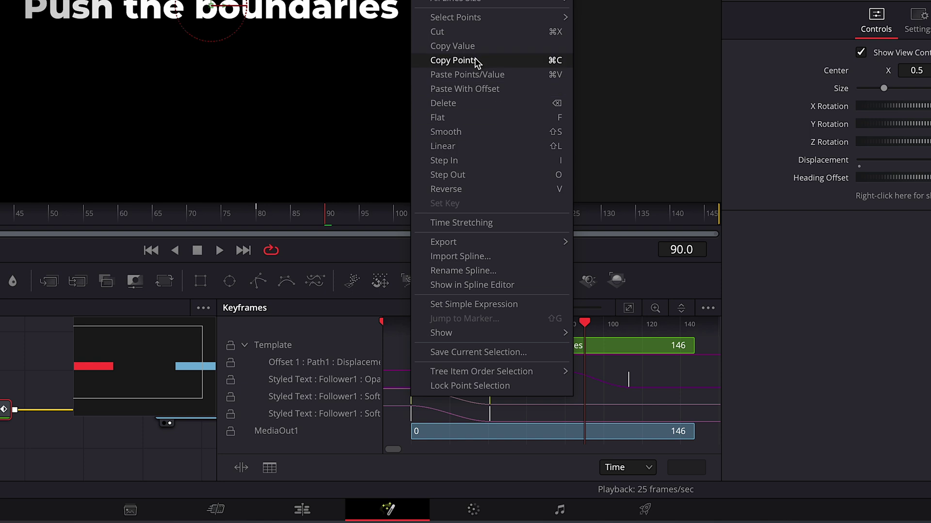
pyautogui.click(478, 61)
pyautogui.rightClick(585, 398)
pyautogui.click(635, 74)
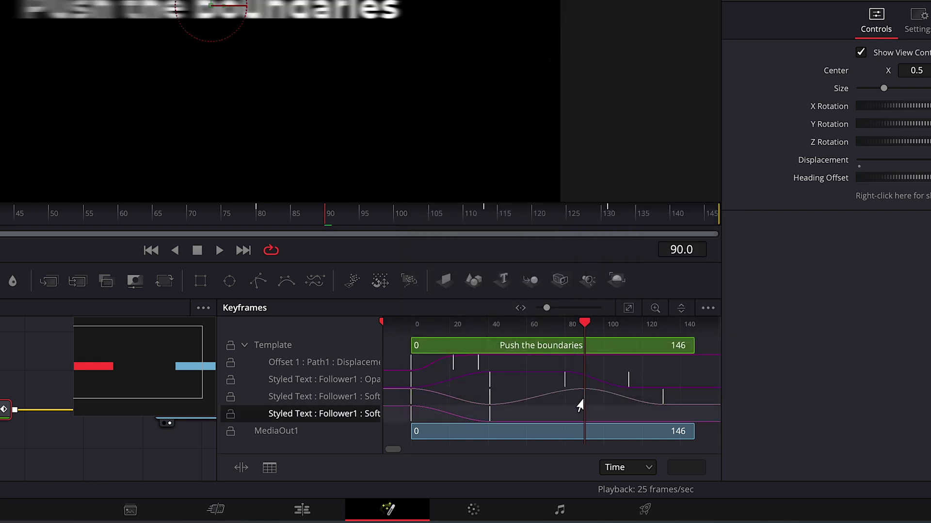
pyautogui.moveTo(630, 402); pyautogui.dragTo(576, 407)
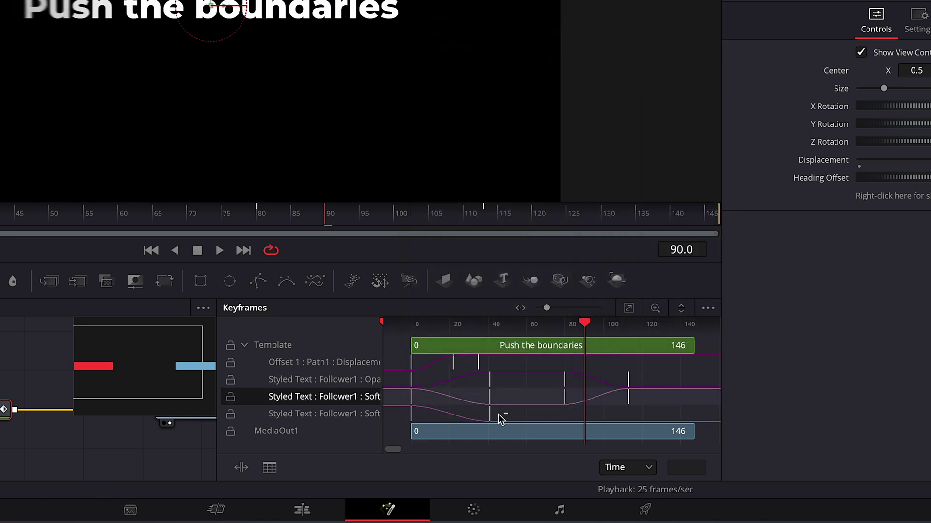
pyautogui.rightClick(410, 414)
pyautogui.click(477, 93)
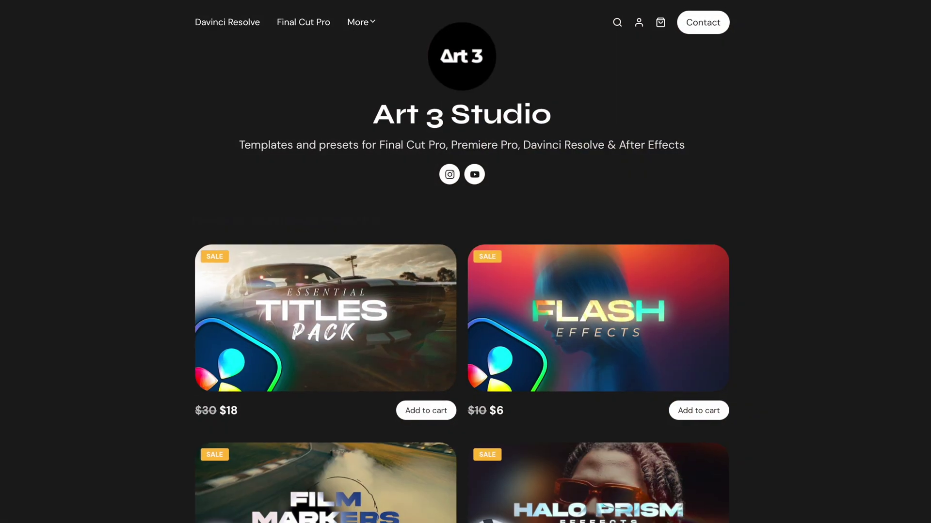
# Step: Switch to the Art 3 Studio store, browse the Davinci Resolve products and view the Essential Titles Pack page
pyautogui.scroll(-10, 462, 271)
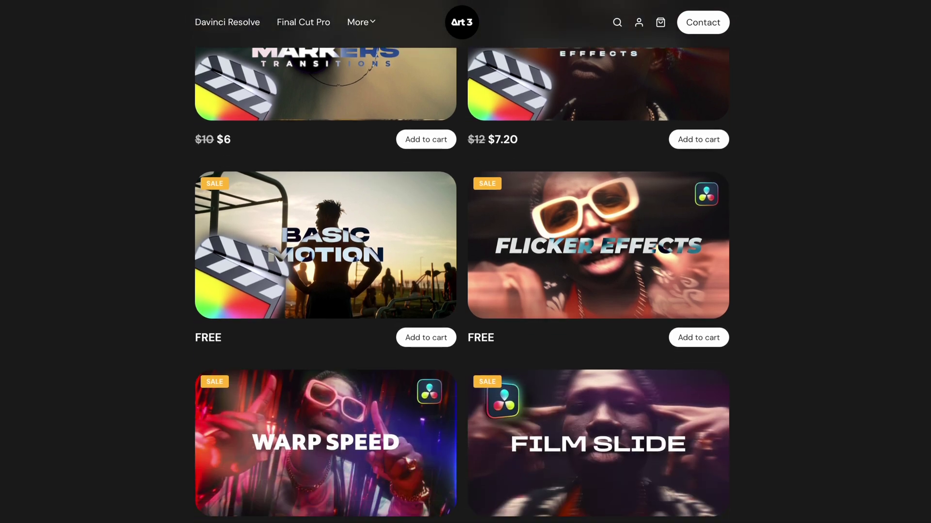
pyautogui.scroll(-8, 462, 272)
pyautogui.click(236, 23)
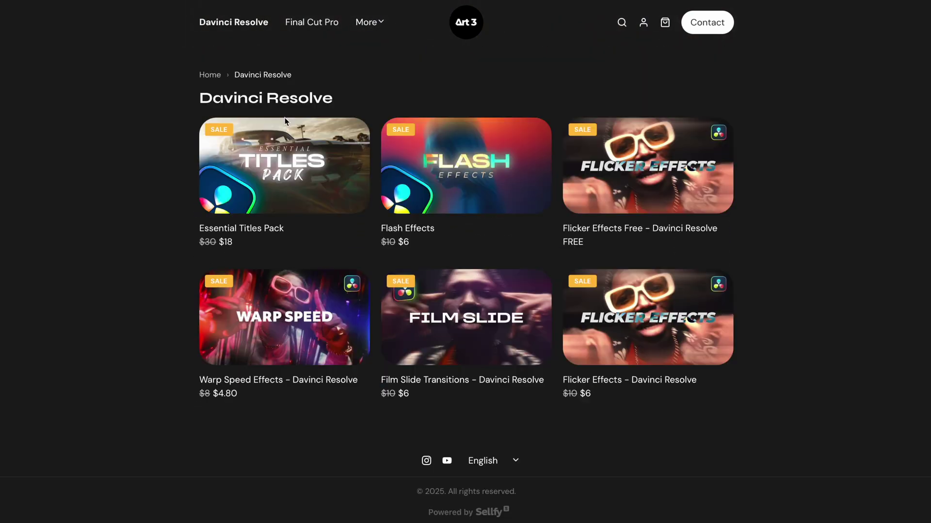
pyautogui.click(301, 158)
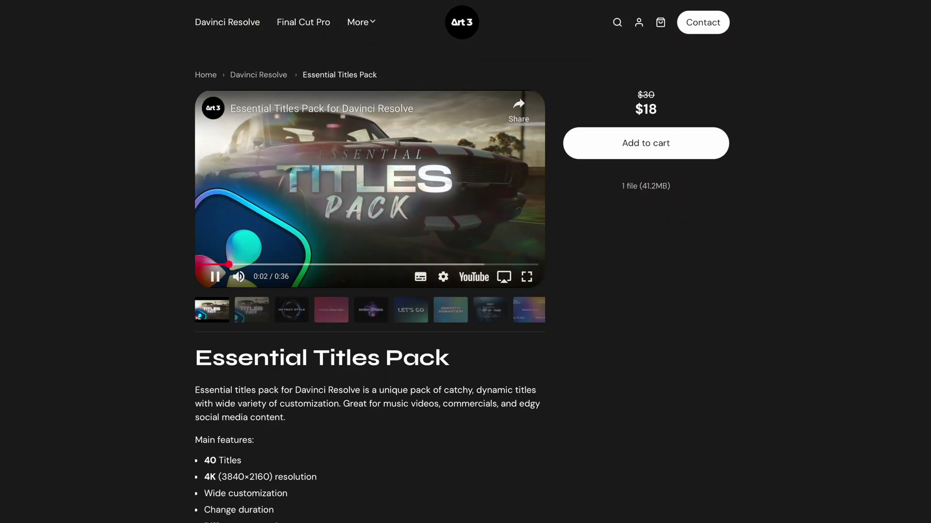